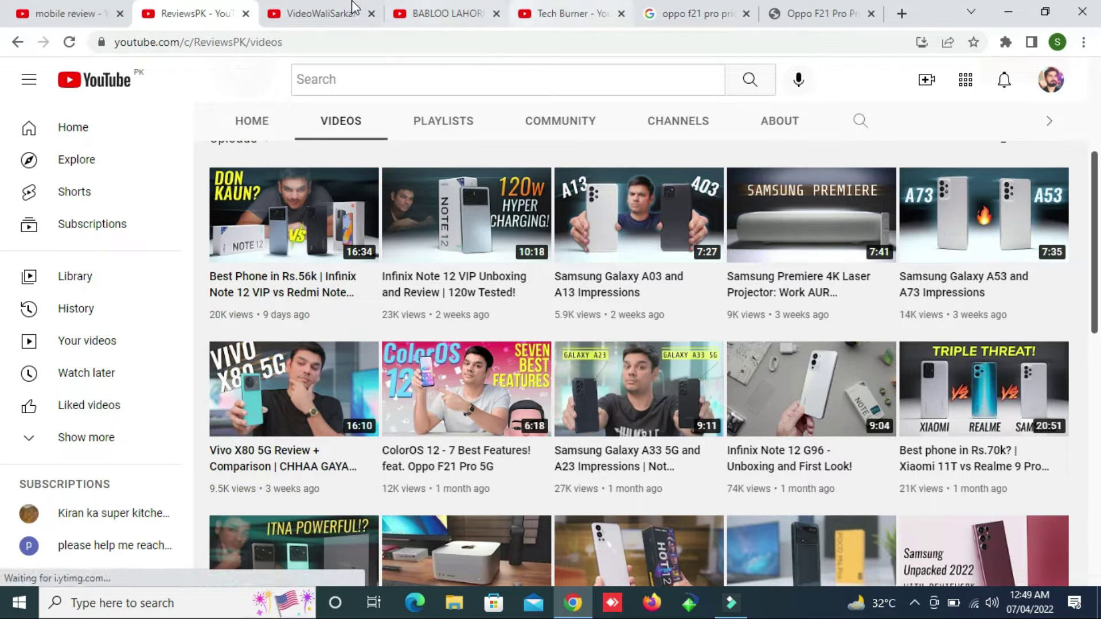
Step: Look over the uploaded videos on the VideoWaliSarkar, BABLOO LAHORI and Tech Burner YouTube channels
{"action": "left_click", "coordinate": [316, 8]}
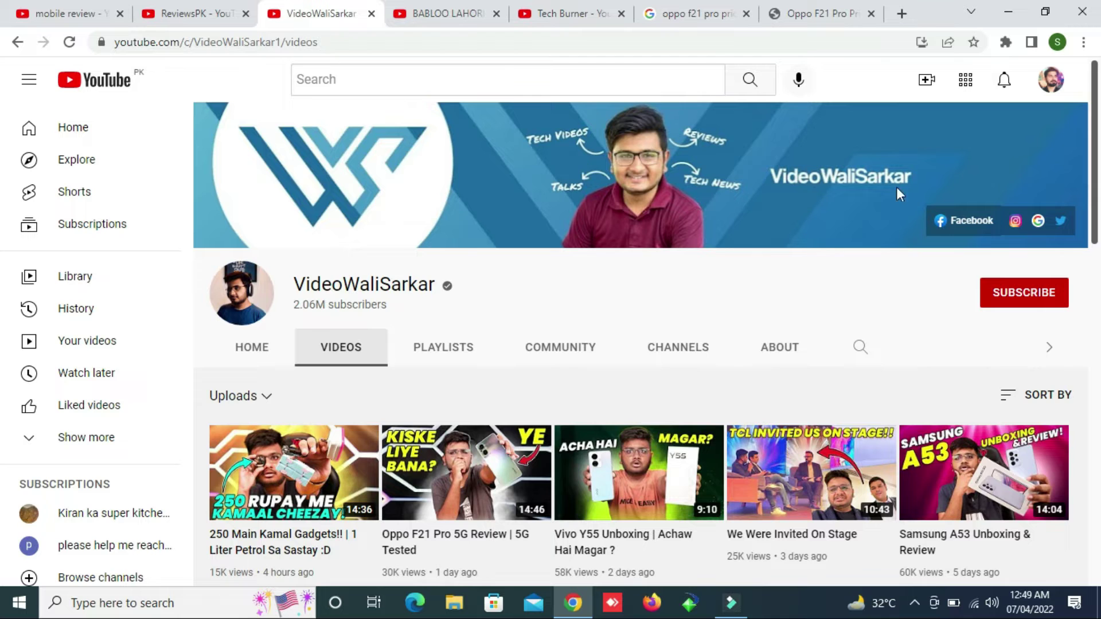
{"action": "left_click_drag", "start_coordinate": [1096, 179], "coordinate": [1096, 251]}
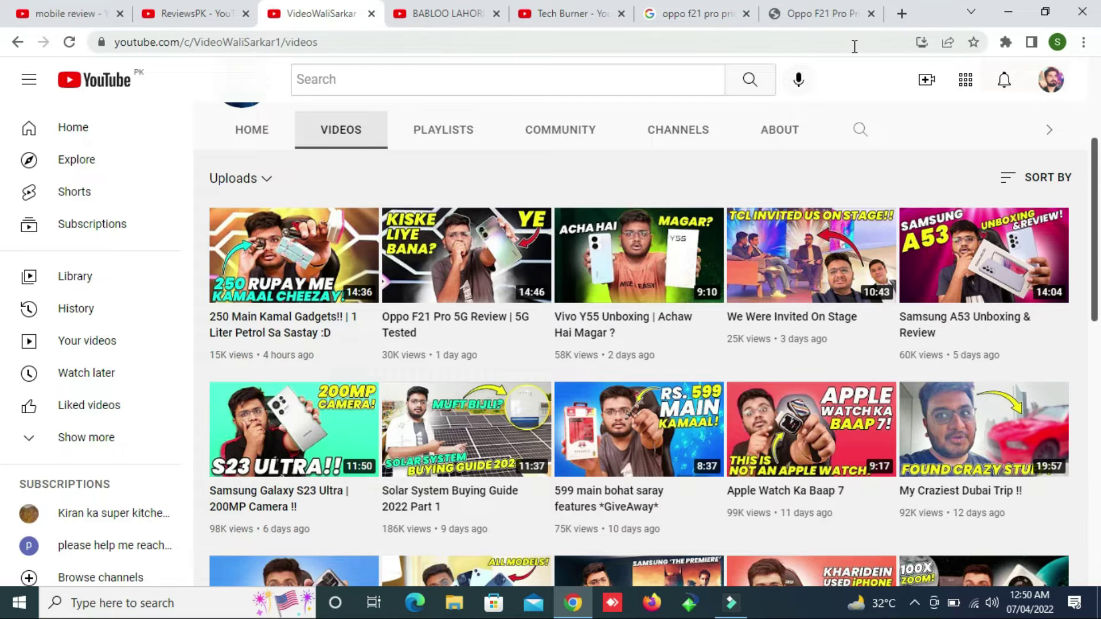
{"action": "left_click", "coordinate": [410, 1]}
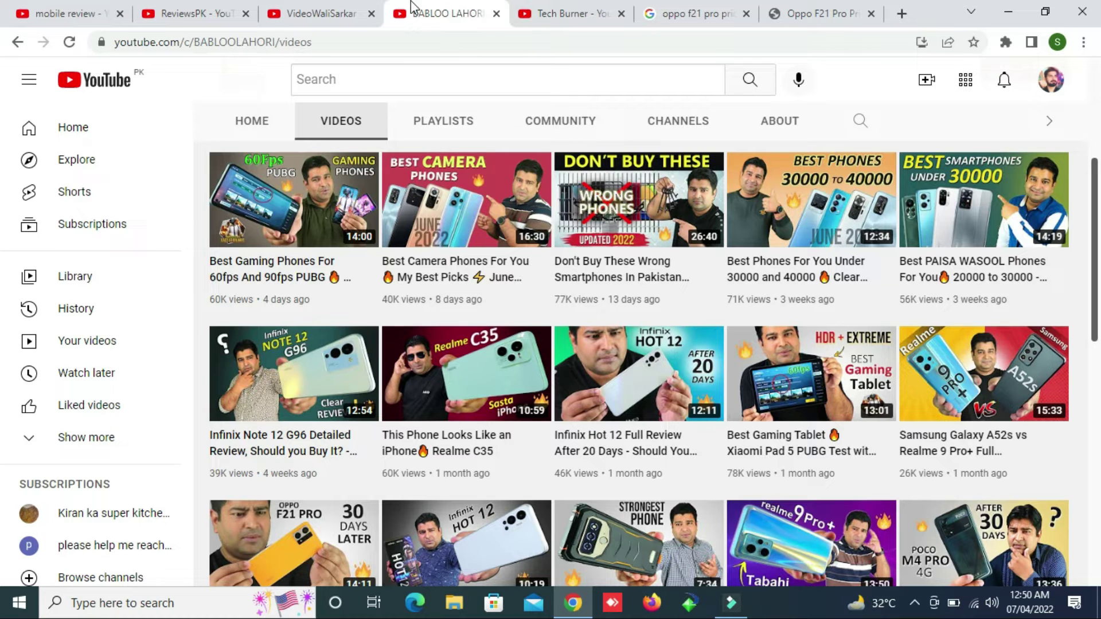
{"action": "left_click", "coordinate": [580, 3]}
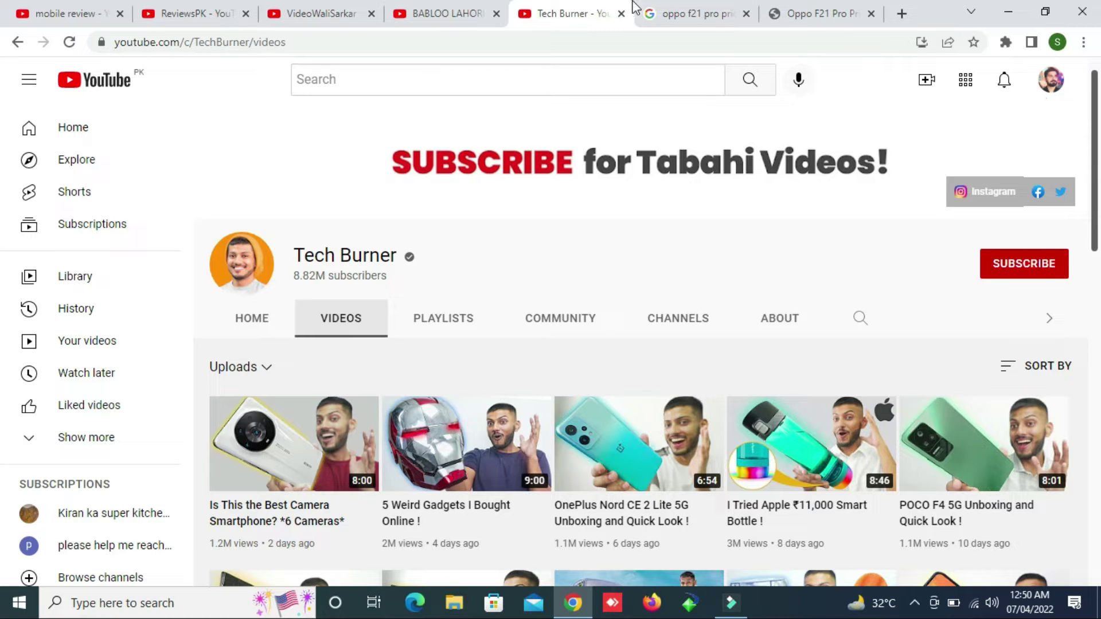
Step: Look at the Google results for the Oppo F21 Pro price in Pakistan and the already opened Oppo F21 Pro page
{"action": "left_click", "coordinate": [700, 11]}
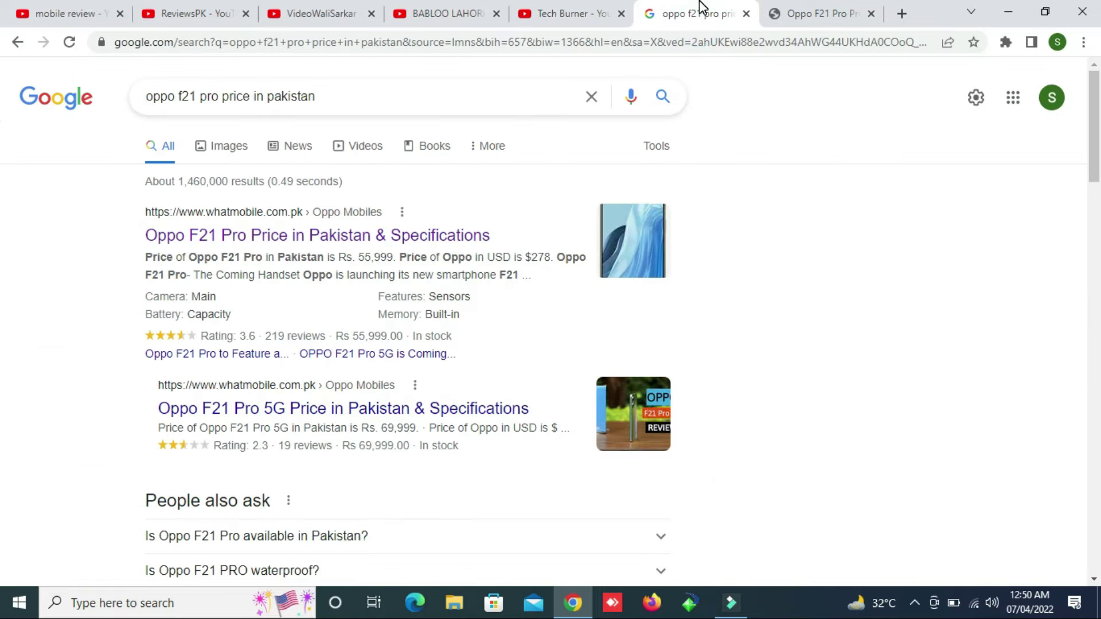
{"action": "left_click", "coordinate": [820, 12]}
{"action": "left_click", "coordinate": [660, 11]}
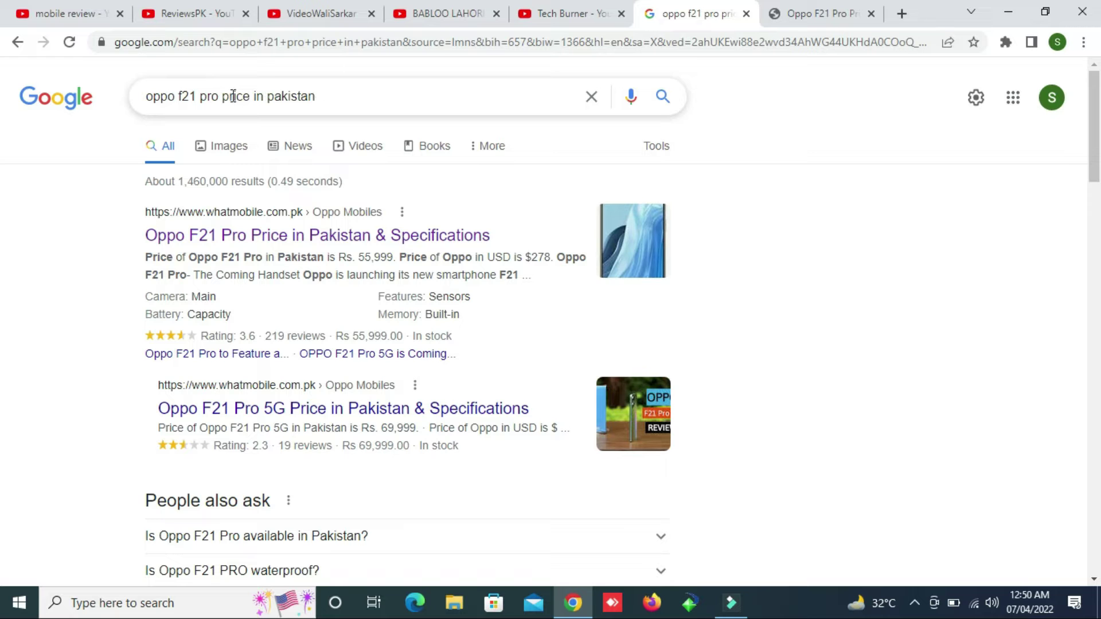
Step: Switch to Filmora9, import the two Oppo images from Downloads and add them to the video track, with the F21 Pro 5G image first
{"action": "left_click", "coordinate": [735, 615]}
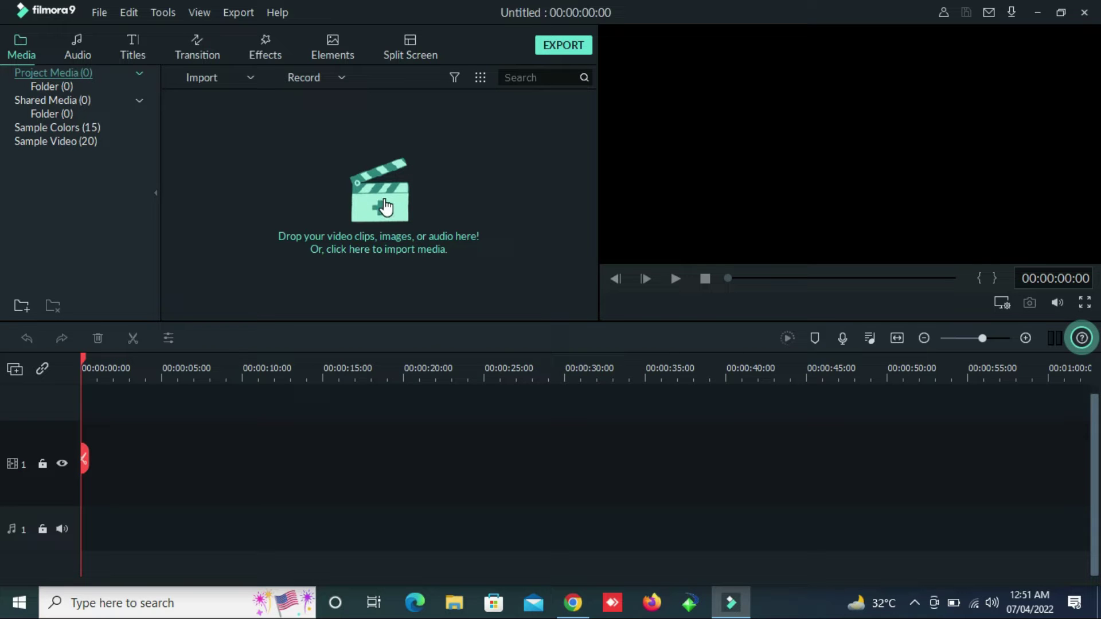
{"action": "left_click", "coordinate": [344, 208]}
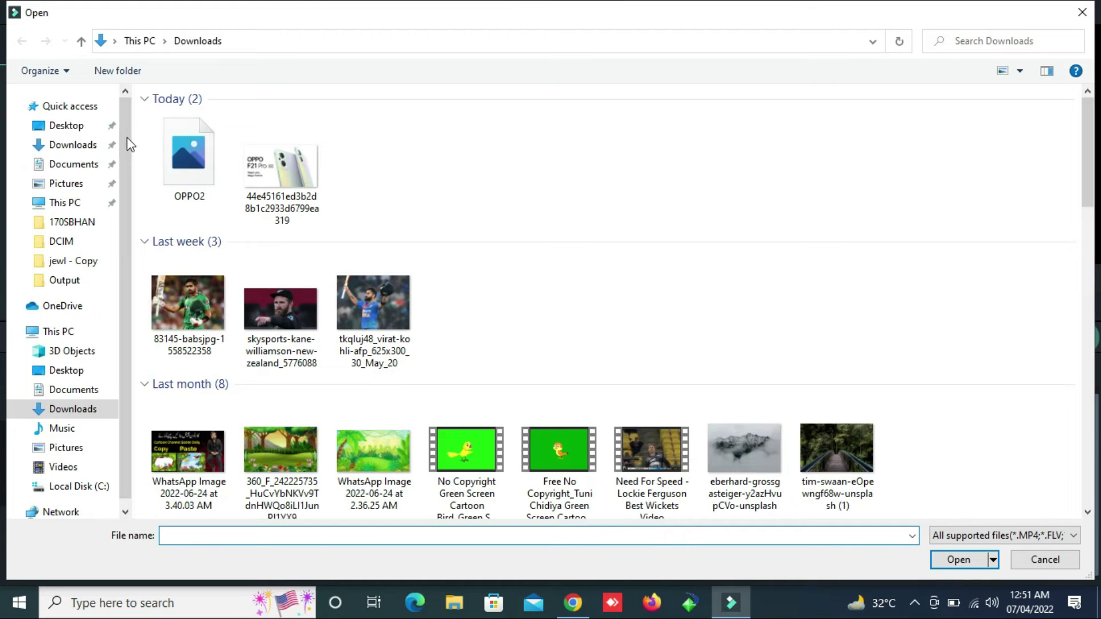
{"action": "left_click_drag", "start_coordinate": [386, 189], "coordinate": [174, 152]}
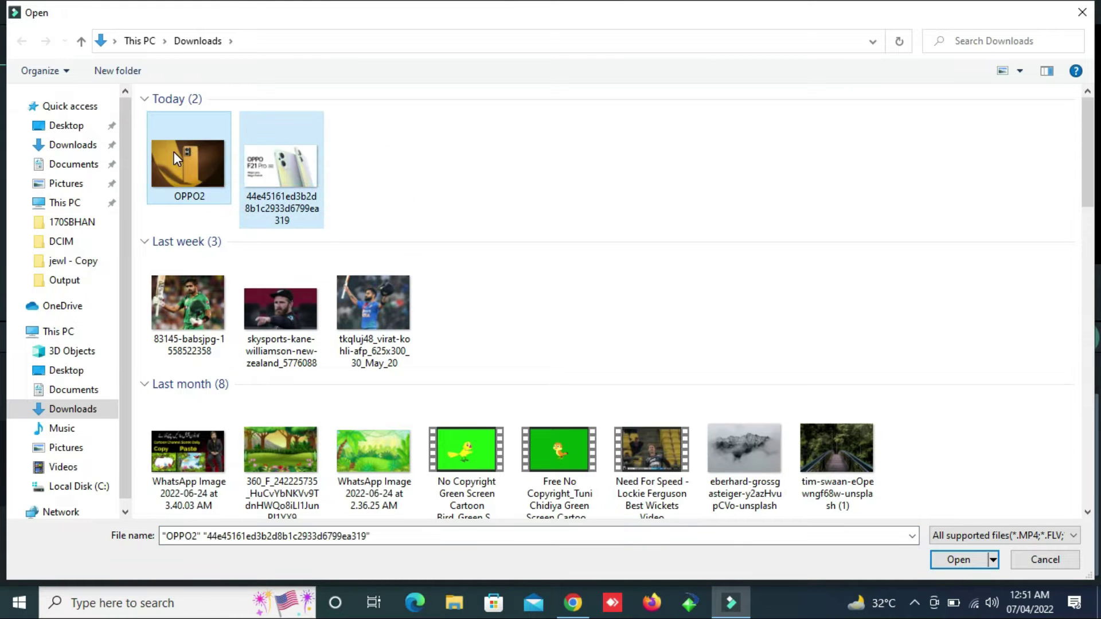
{"action": "left_click", "coordinate": [959, 562]}
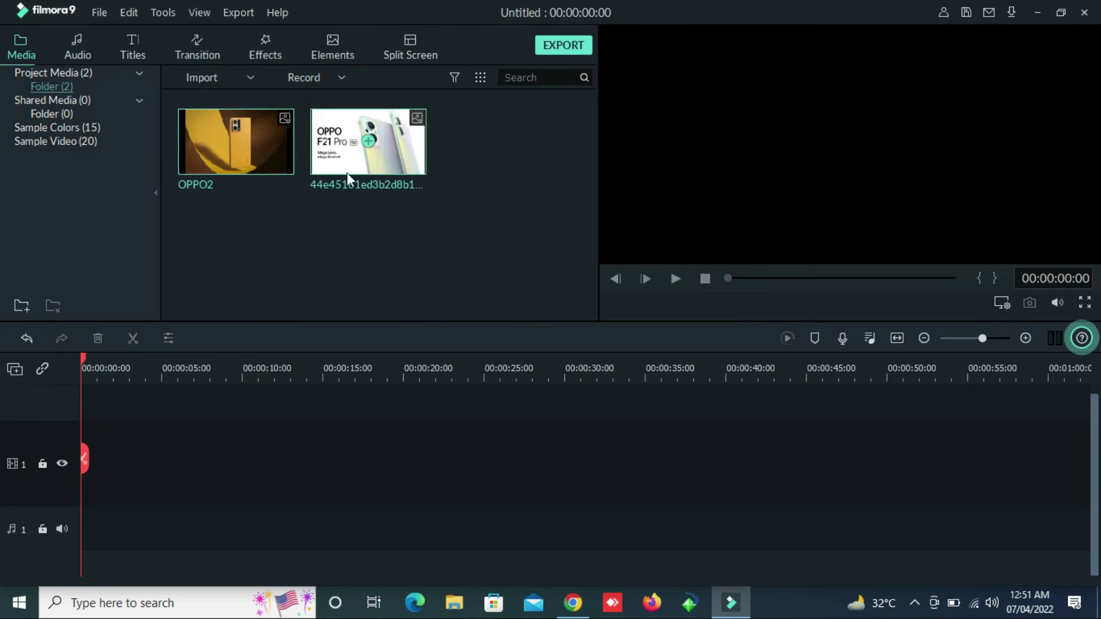
{"action": "left_click", "coordinate": [368, 141]}
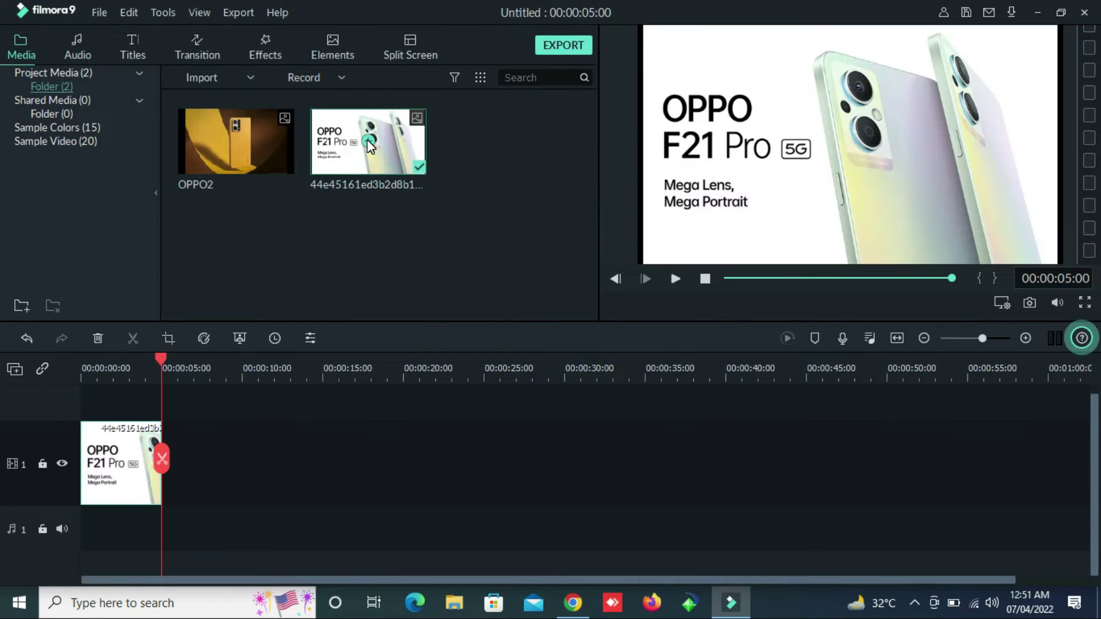
{"action": "left_click", "coordinate": [235, 141]}
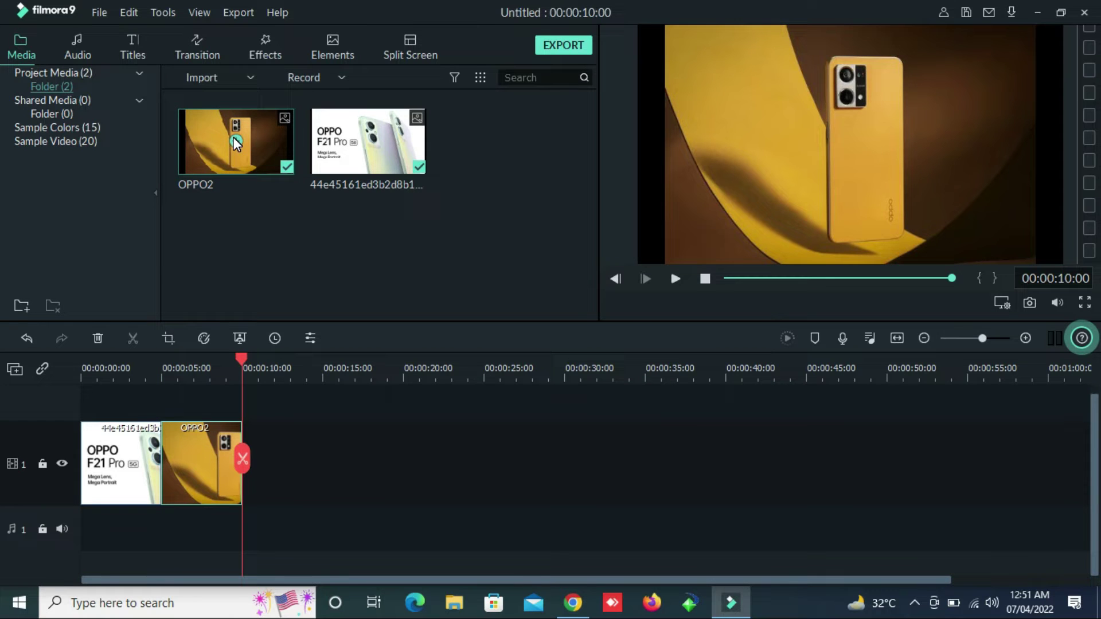
Step: Stretch the F21 Pro 5G image horizontally on both sides so it fills the width of the frame
{"action": "left_click", "coordinate": [120, 441]}
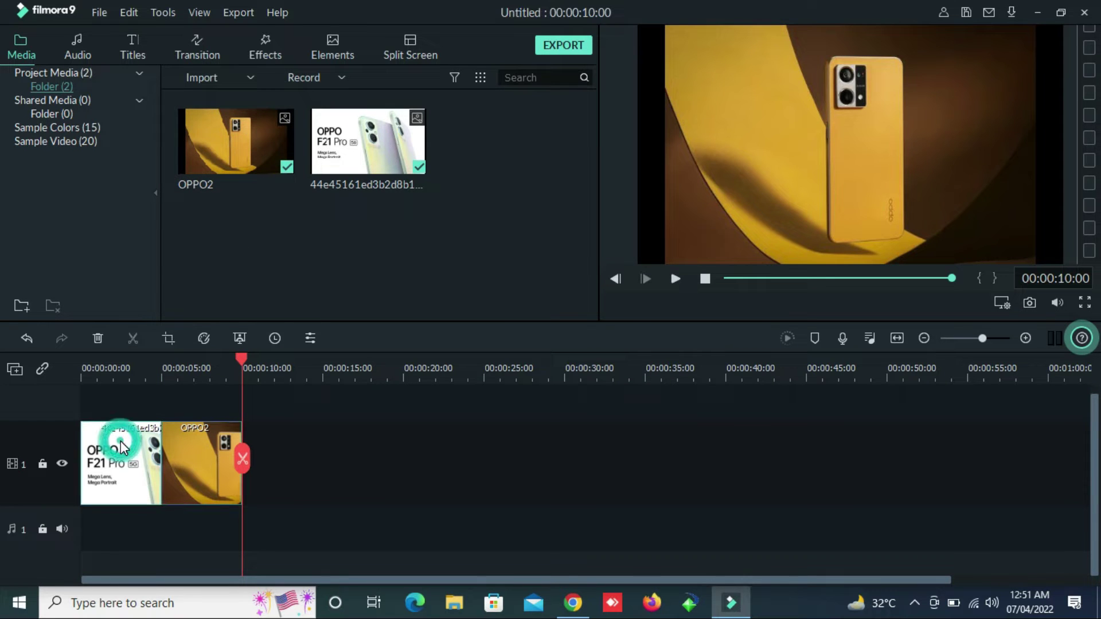
{"action": "double_click", "coordinate": [120, 441]}
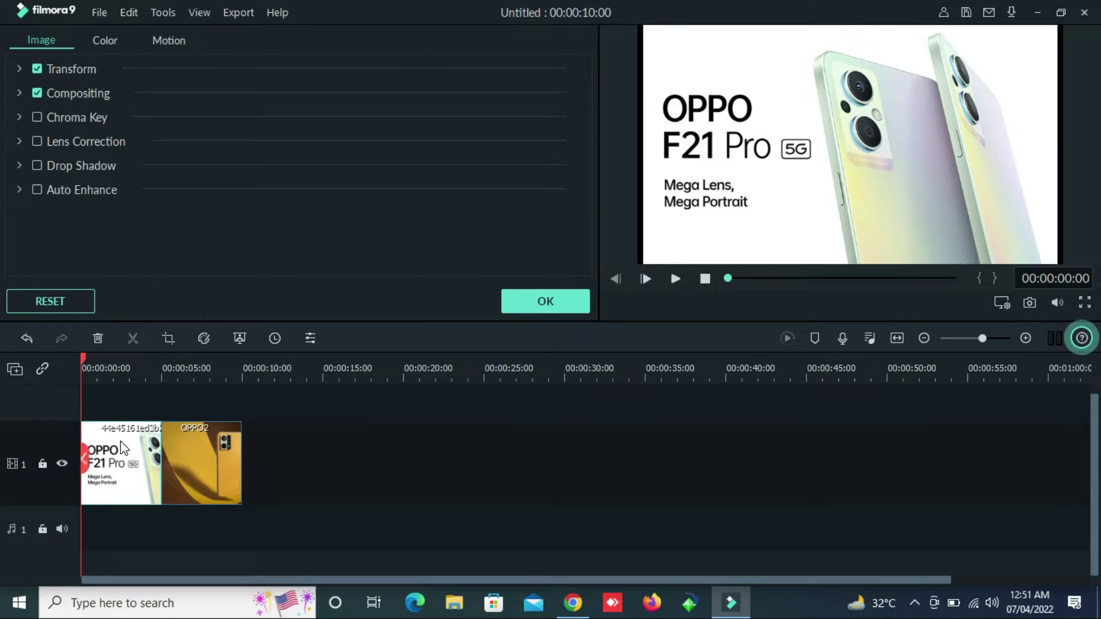
{"action": "left_click", "coordinate": [642, 144]}
{"action": "left_click_drag", "start_coordinate": [642, 145], "coordinate": [638, 144]}
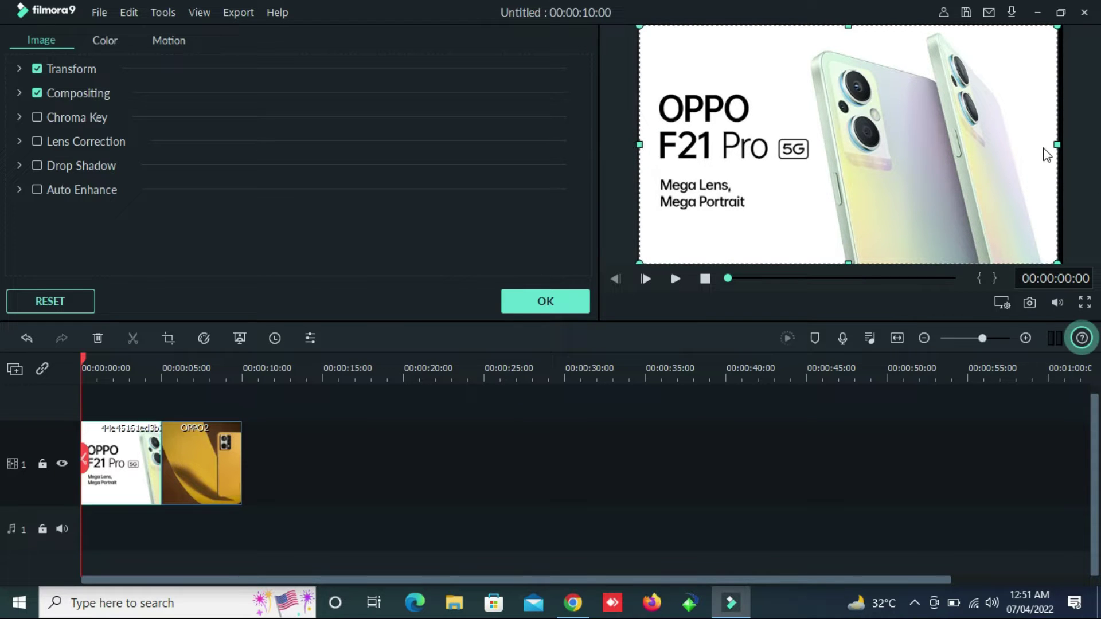
{"action": "left_click_drag", "start_coordinate": [1057, 145], "coordinate": [1059, 144]}
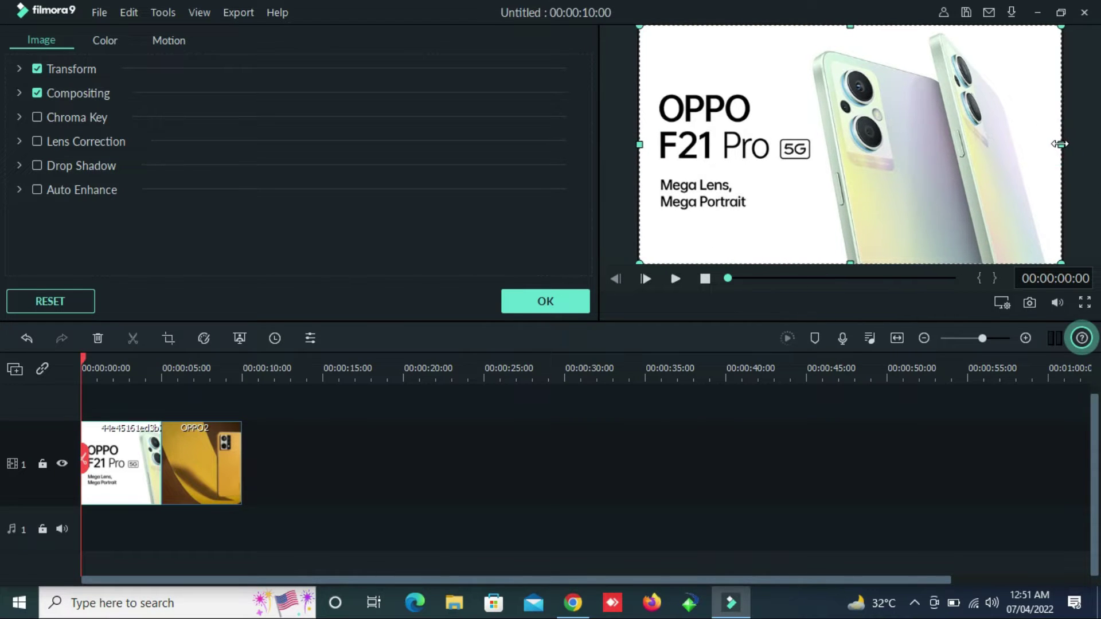
Step: Widen the OPPO2 image on both sides to fill the frame and accept the image settings
{"action": "left_click", "coordinate": [212, 458]}
{"action": "left_click_drag", "start_coordinate": [665, 144], "coordinate": [637, 142]}
{"action": "left_click_drag", "start_coordinate": [1034, 145], "coordinate": [1060, 145]}
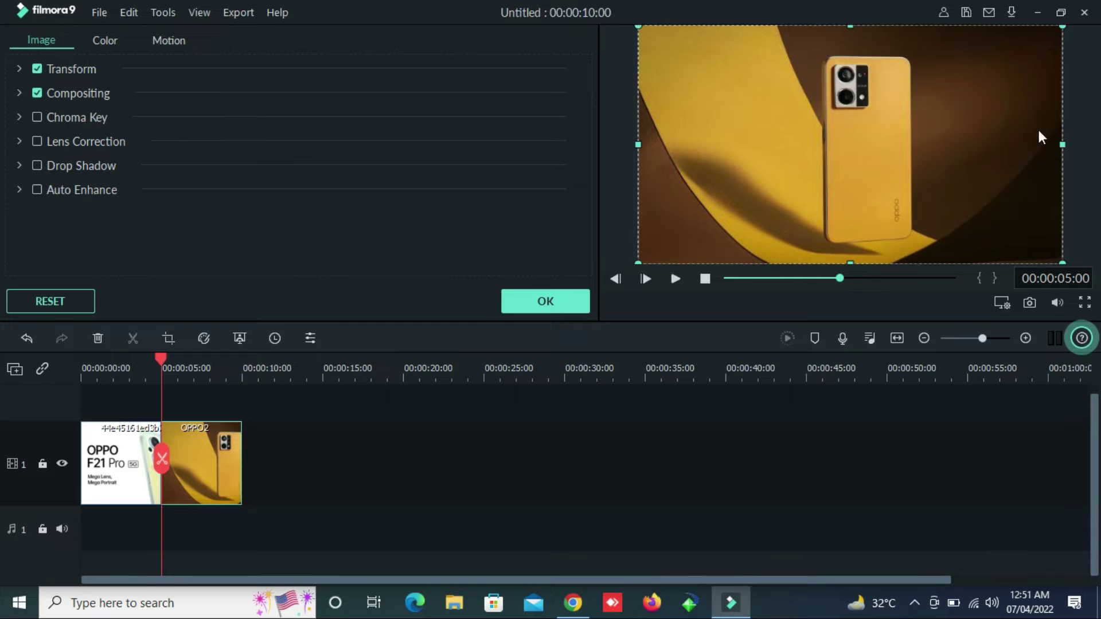
{"action": "left_click", "coordinate": [552, 294]}
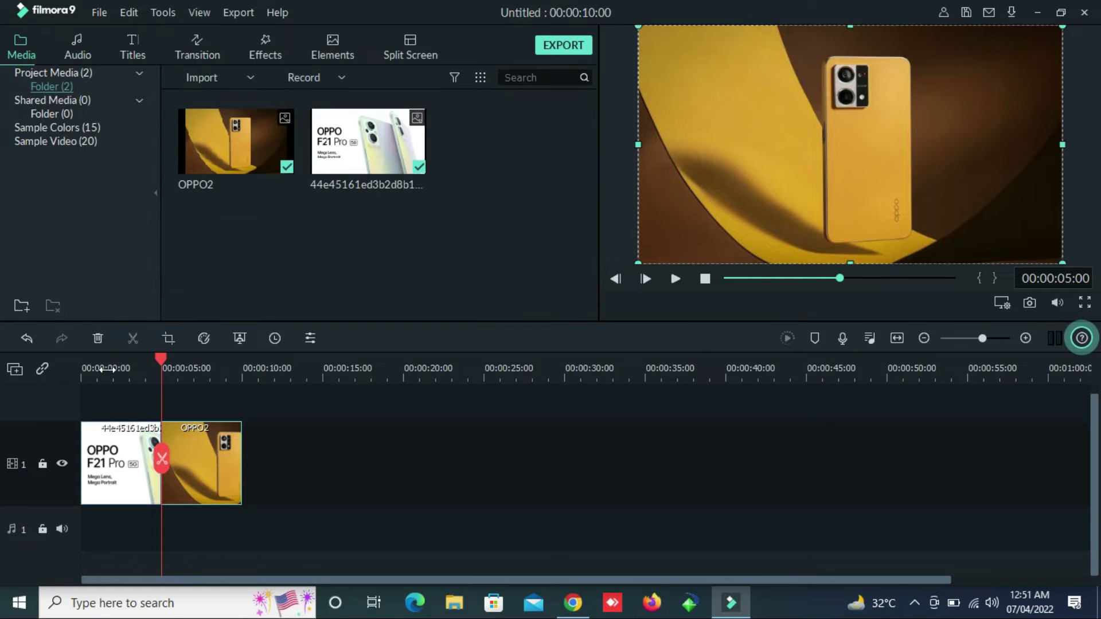
Step: Play the timeline from the start to review both images
{"action": "left_click", "coordinate": [81, 361]}
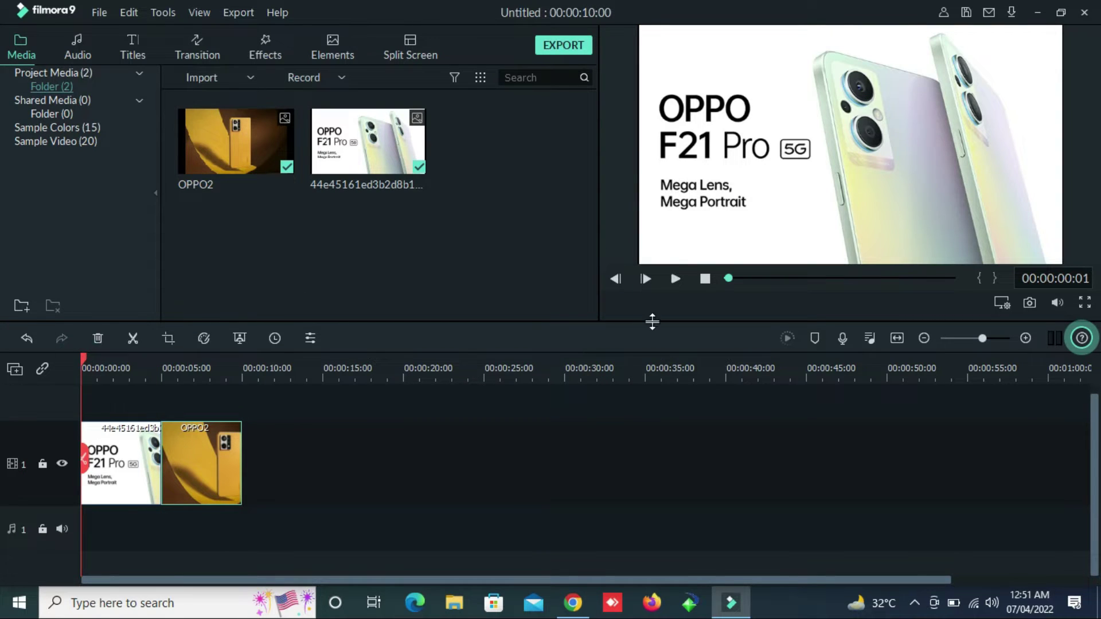
{"action": "left_click", "coordinate": [674, 279]}
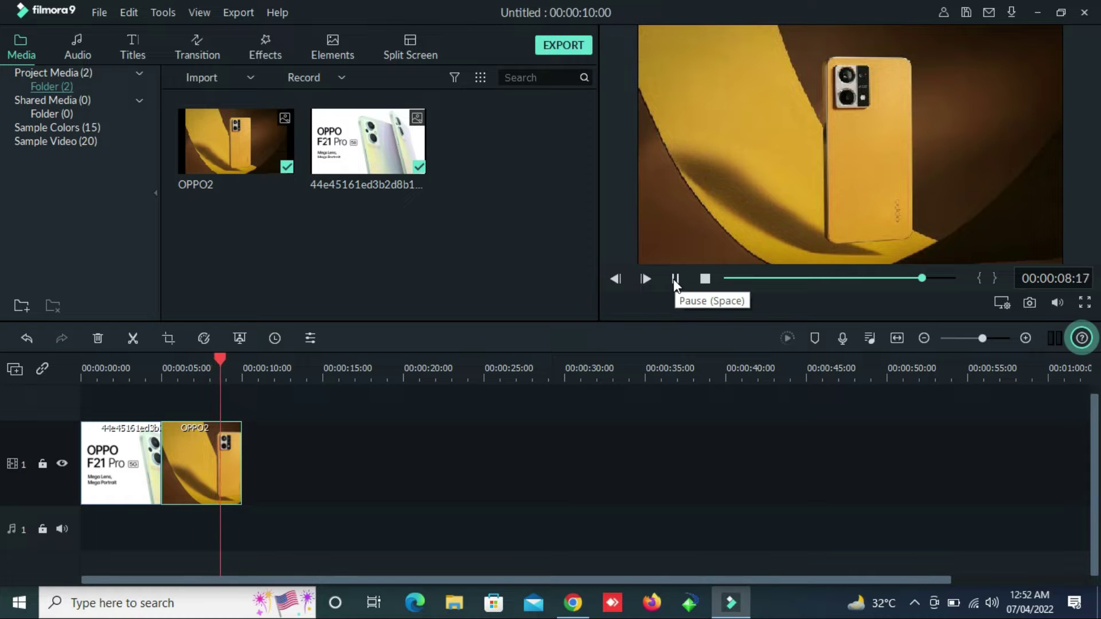
{"action": "left_click", "coordinate": [673, 278]}
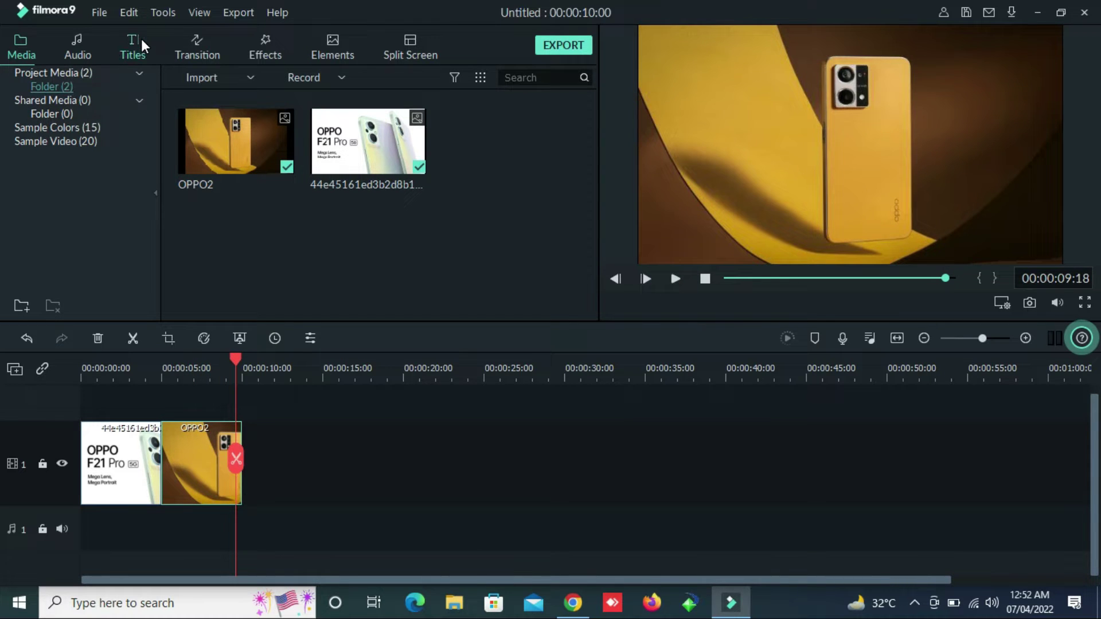
Step: Add the Default Title from the Titles category to the video track, after the two image clips
{"action": "left_click", "coordinate": [127, 50]}
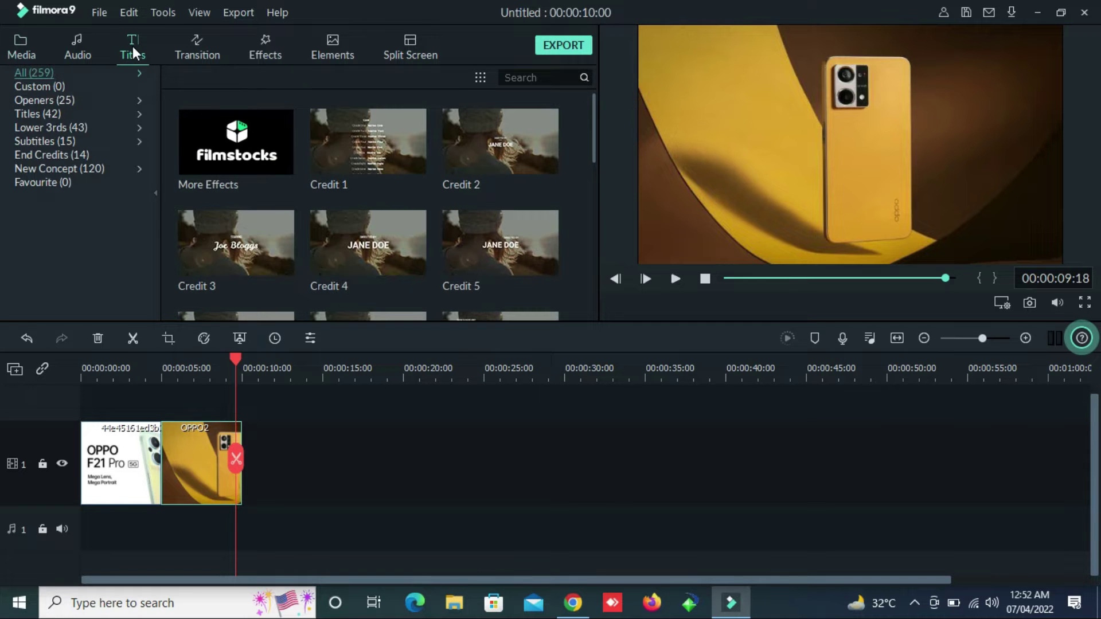
{"action": "left_click", "coordinate": [58, 115]}
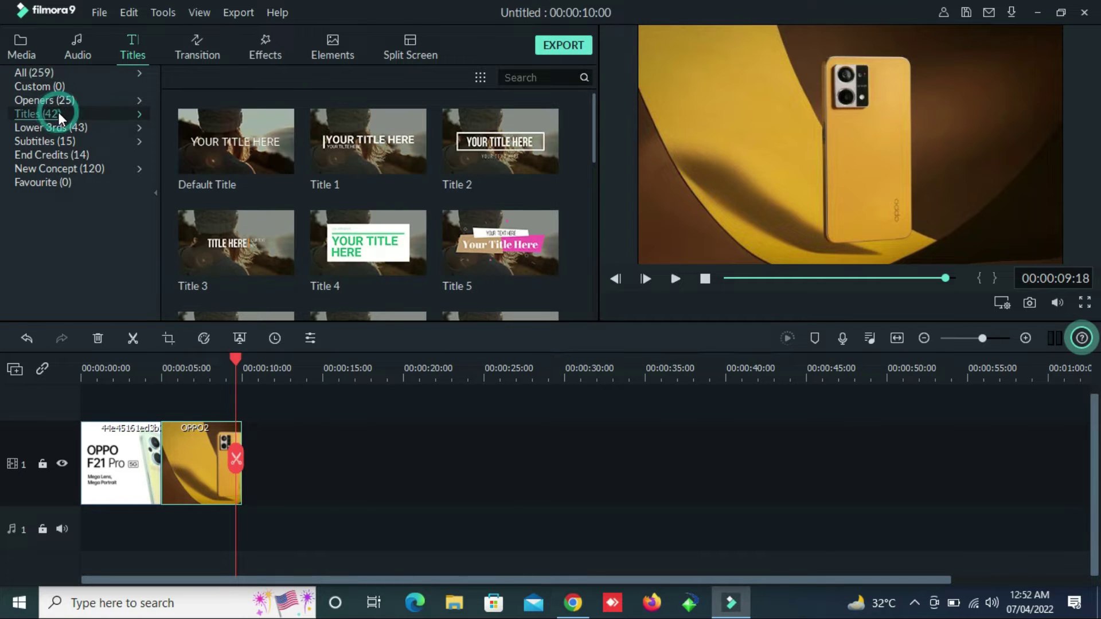
{"action": "left_click", "coordinate": [251, 143]}
{"action": "left_click_drag", "start_coordinate": [250, 142], "coordinate": [367, 447]}
Step: Shift both image clips later on the track, so OPPO2 starts at 10 seconds and the F21 Pro 5G image at 5 seconds
{"action": "left_click", "coordinate": [194, 467]}
{"action": "left_click_drag", "start_coordinate": [220, 473], "coordinate": [298, 484]}
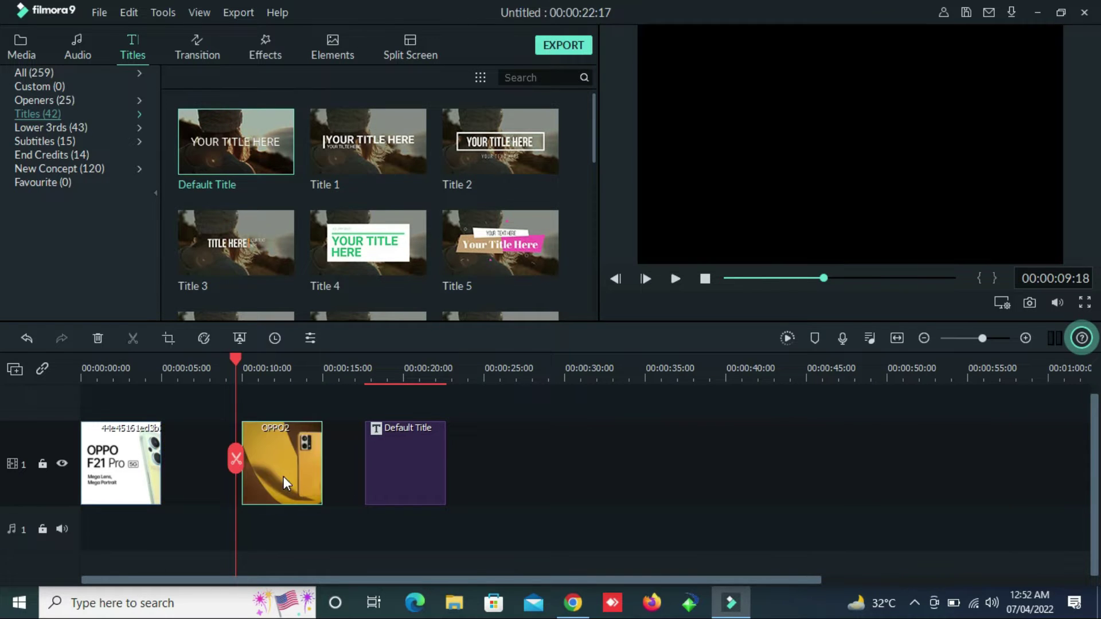
{"action": "left_click", "coordinate": [135, 456]}
{"action": "double_click", "coordinate": [135, 457]}
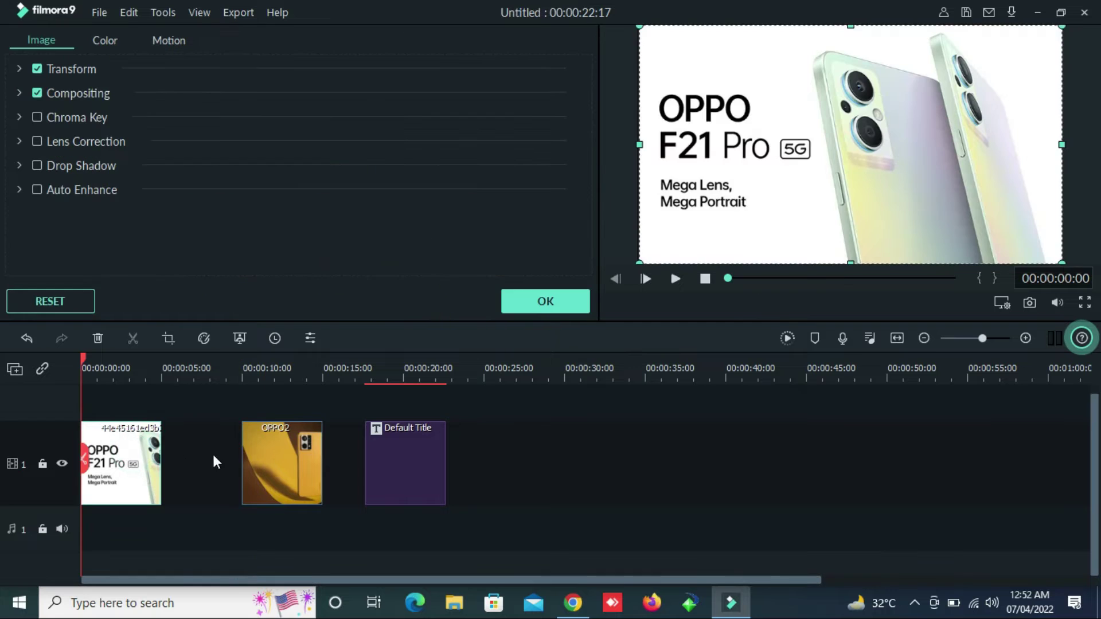
{"action": "left_click", "coordinate": [133, 455]}
{"action": "left_click", "coordinate": [115, 445]}
{"action": "left_click_drag", "start_coordinate": [136, 457], "coordinate": [216, 459]}
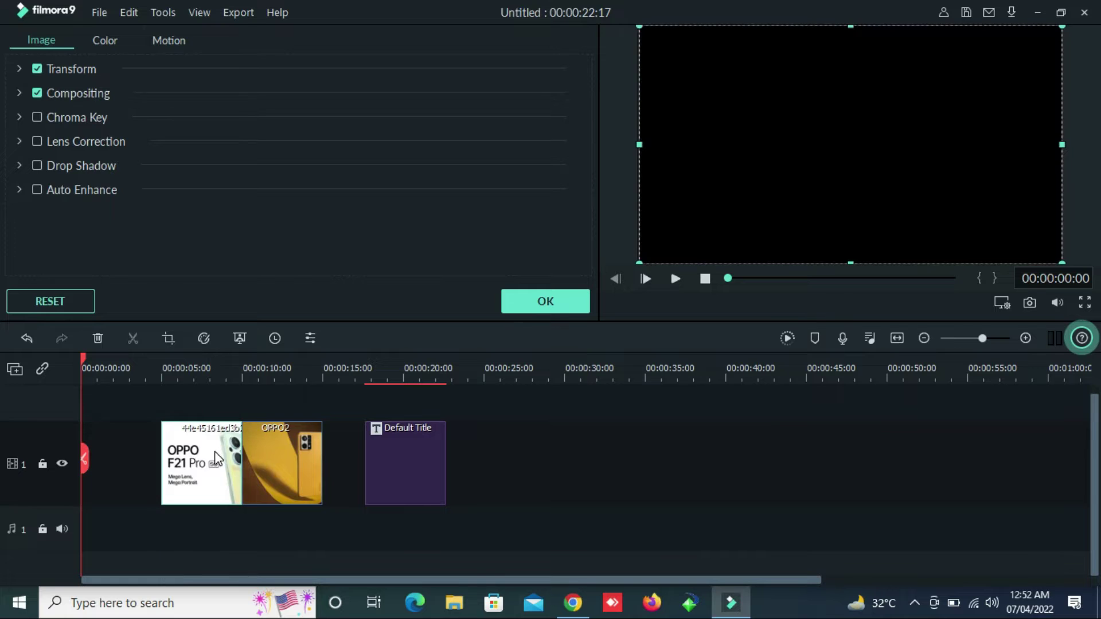
Step: Close the image settings and move the Default Title clip to the start of the video track, before the images
{"action": "left_click", "coordinate": [429, 466]}
{"action": "left_click", "coordinate": [539, 310]}
{"action": "left_click_drag", "start_coordinate": [406, 467], "coordinate": [117, 472]}
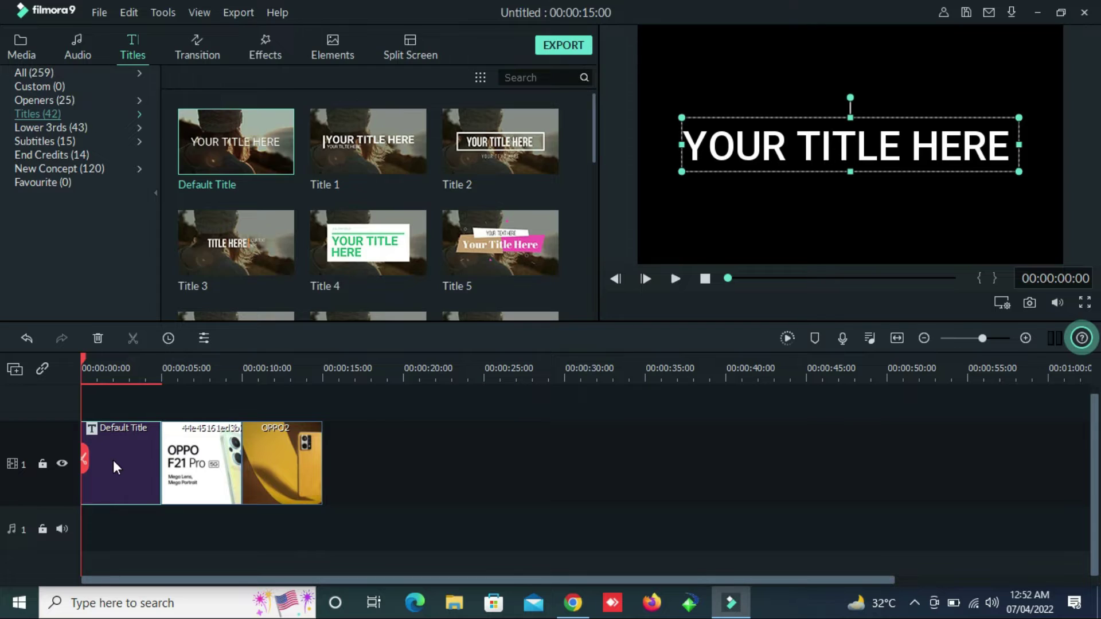
Step: Replace the title's placeholder text with "Oppo F21 Specification" and accept the change
{"action": "double_click", "coordinate": [113, 465]}
{"action": "left_click", "coordinate": [416, 180]}
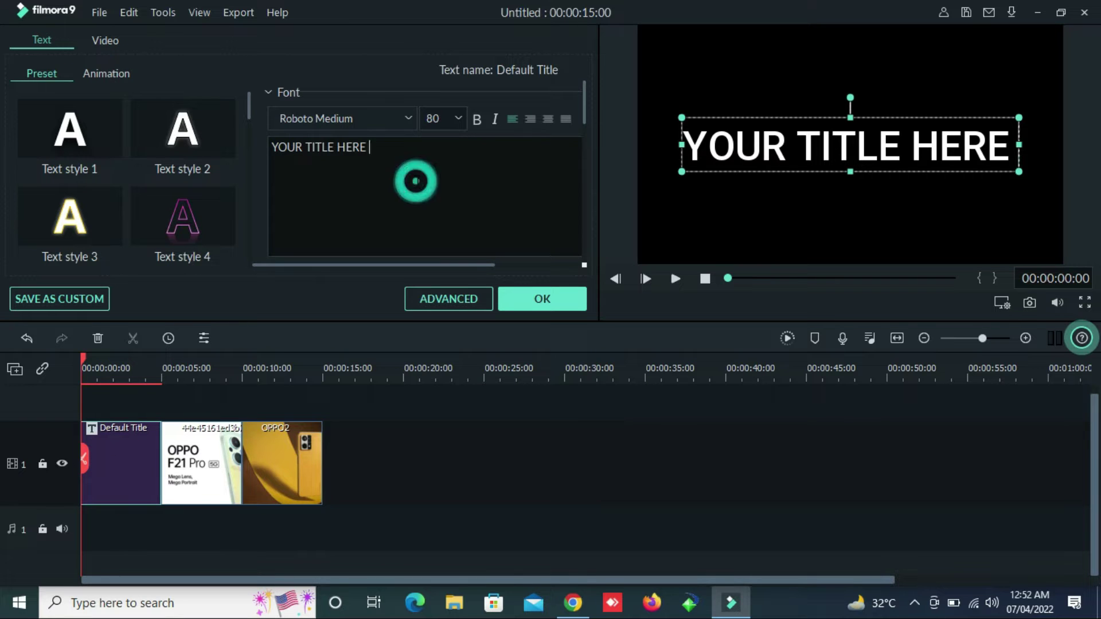
{"action": "key", "text": "BackSpace"}
{"action": "key", "text": "BackSpace"}
{"action": "key", "text": "BackSpace"}
{"action": "key", "text": "BackSpace"}
{"action": "key", "text": "BackSpace"}
{"action": "key", "text": "BackSpace"}
{"action": "key", "text": "BackSpace"}
{"action": "key", "text": "BackSpace"}
{"action": "key", "text": "BackSpace"}
{"action": "key", "text": "BackSpace"}
{"action": "key", "text": "BackSpace"}
{"action": "key", "text": "BackSpace"}
{"action": "key", "text": "BackSpace"}
{"action": "key", "text": "BackSpace"}
{"action": "key", "text": "BackSpace"}
{"action": "type", "text": "Oppo"}
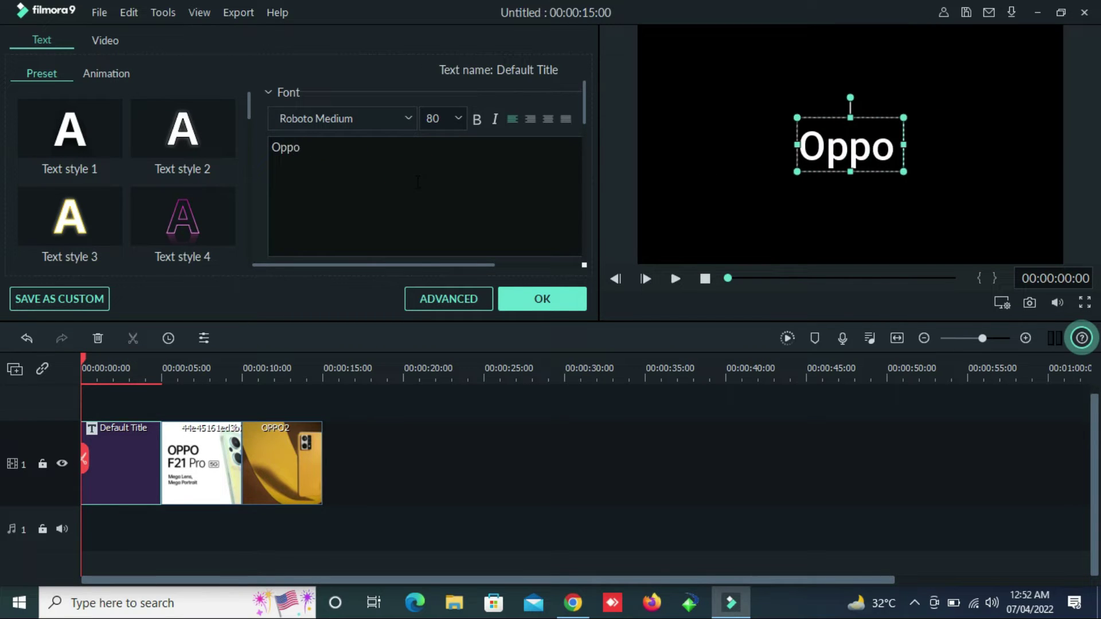
{"action": "type", "text": " F21"}
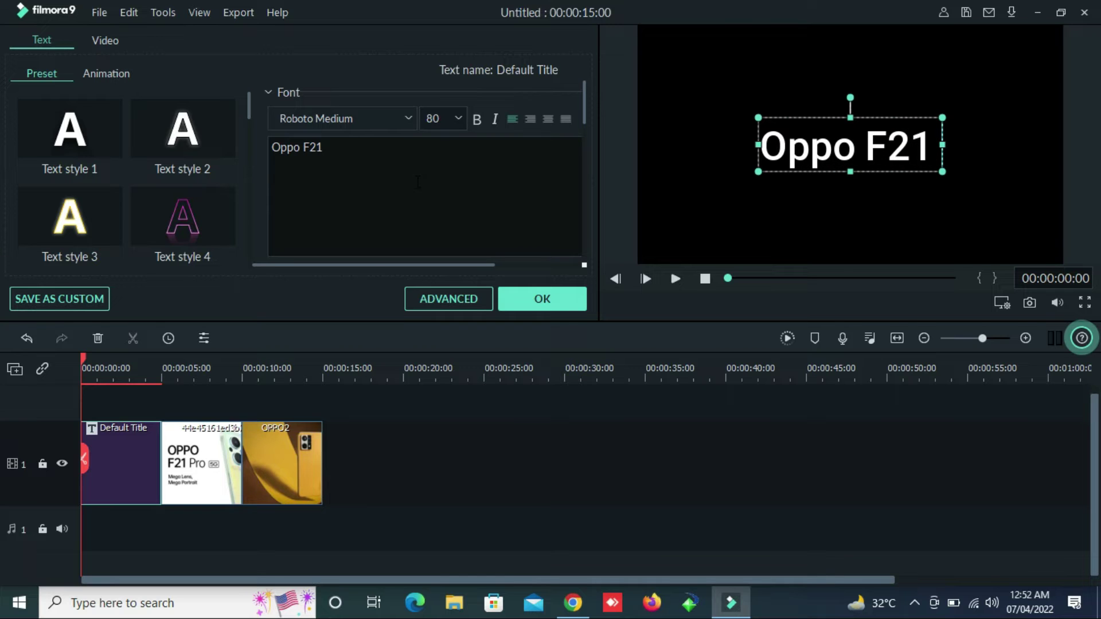
{"action": "type", "text": " Specificat"}
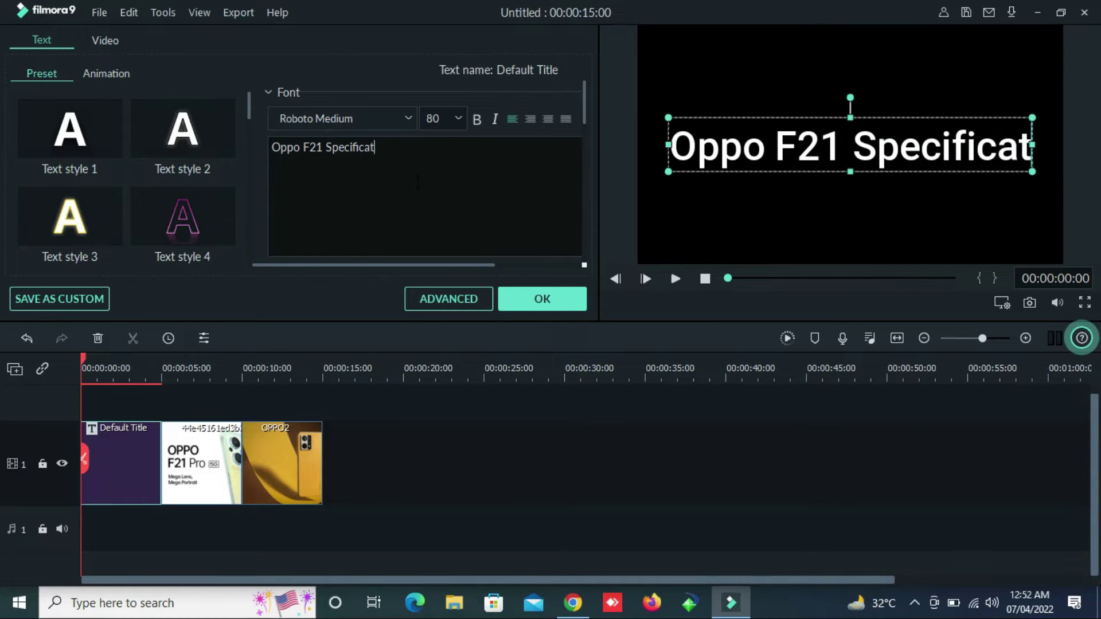
{"action": "type", "text": "ion"}
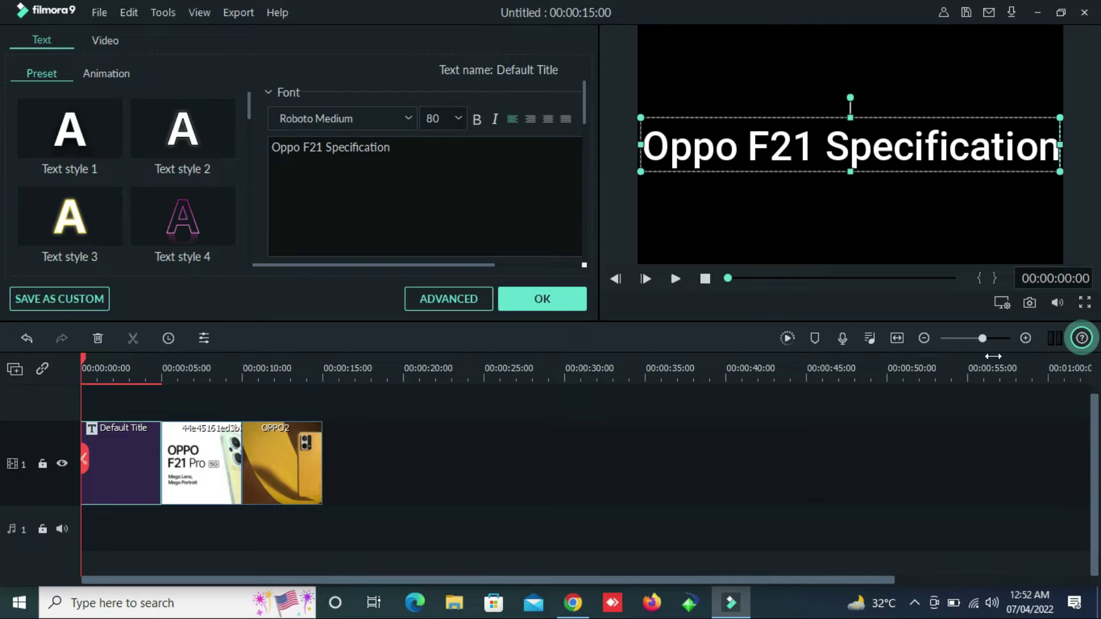
{"action": "left_click", "coordinate": [544, 298]}
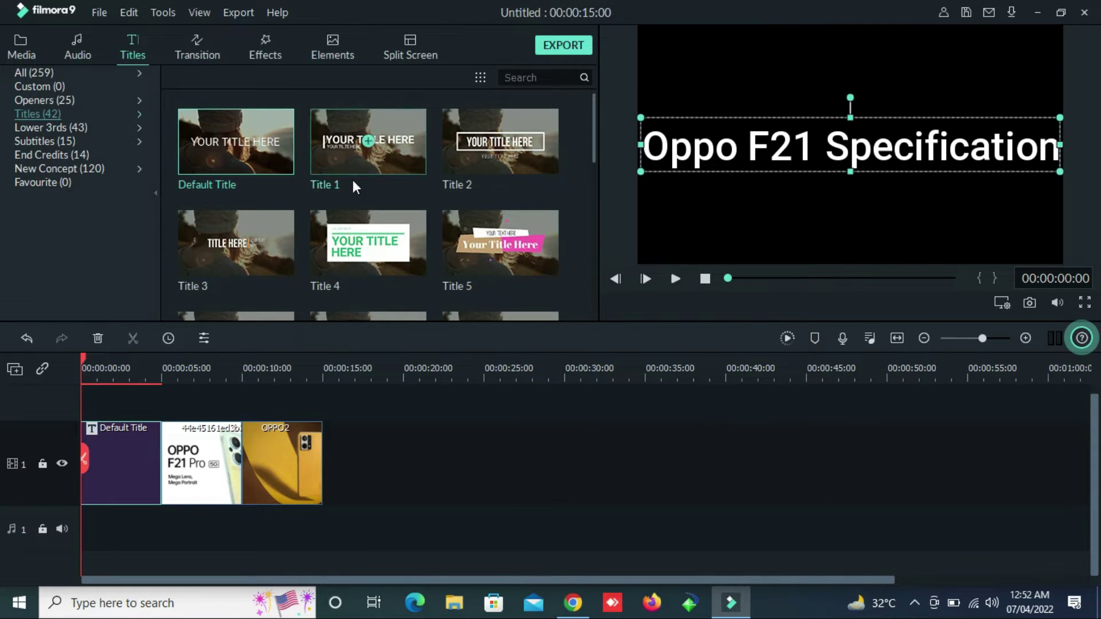
Step: Apply the Text style 4 preset to the opening "Oppo F21 Specification" title and accept the change
{"action": "double_click", "coordinate": [147, 453]}
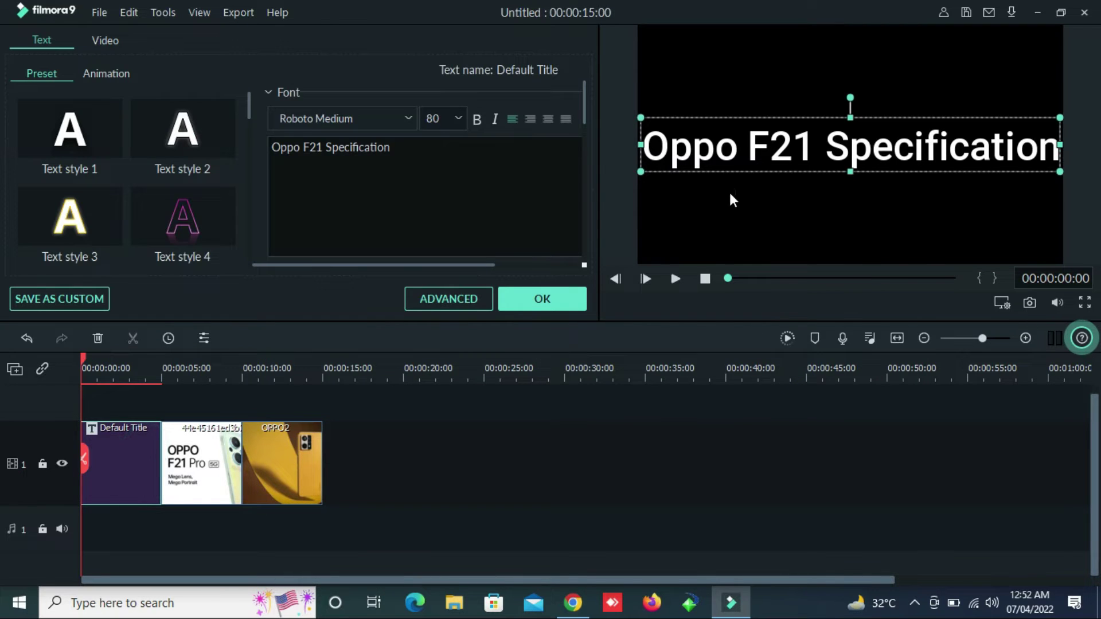
{"action": "left_click", "coordinate": [729, 192]}
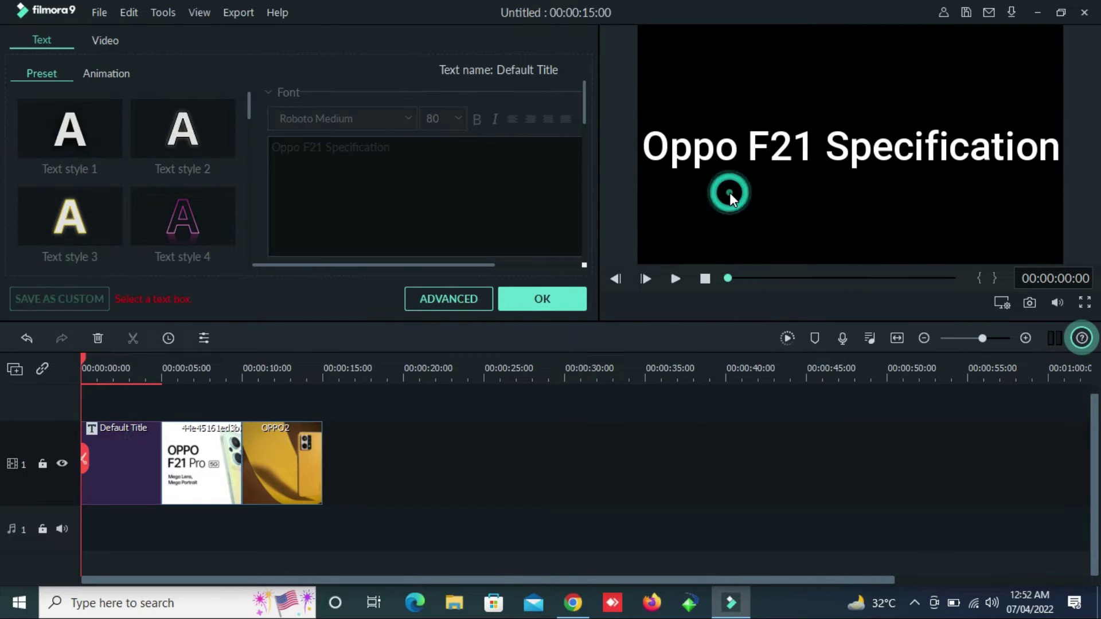
{"action": "left_click", "coordinate": [697, 148]}
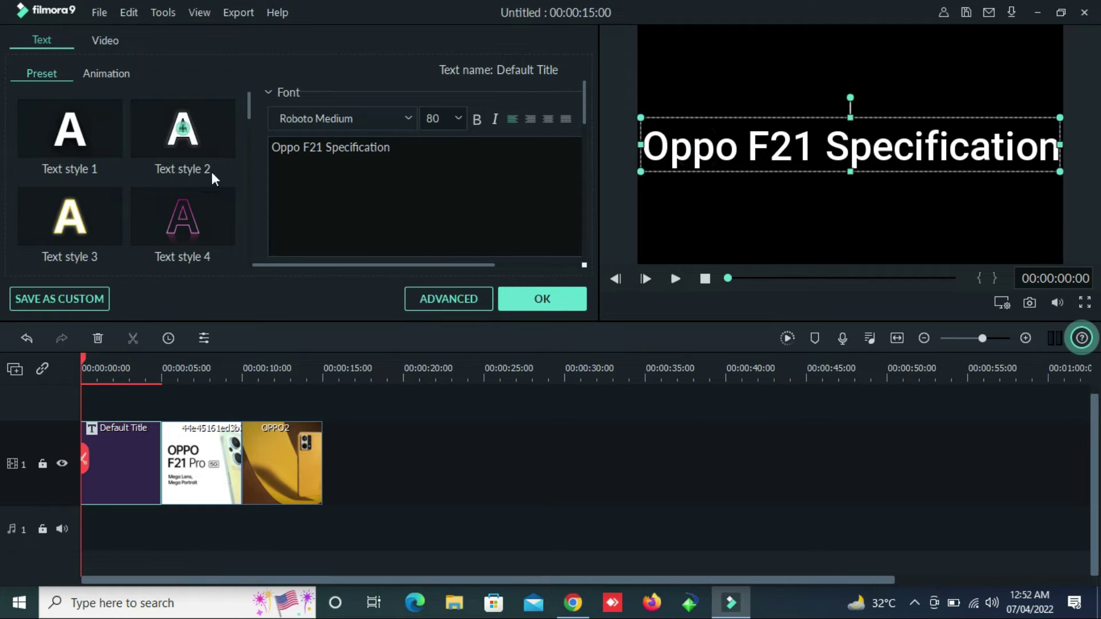
{"action": "left_click", "coordinate": [195, 205]}
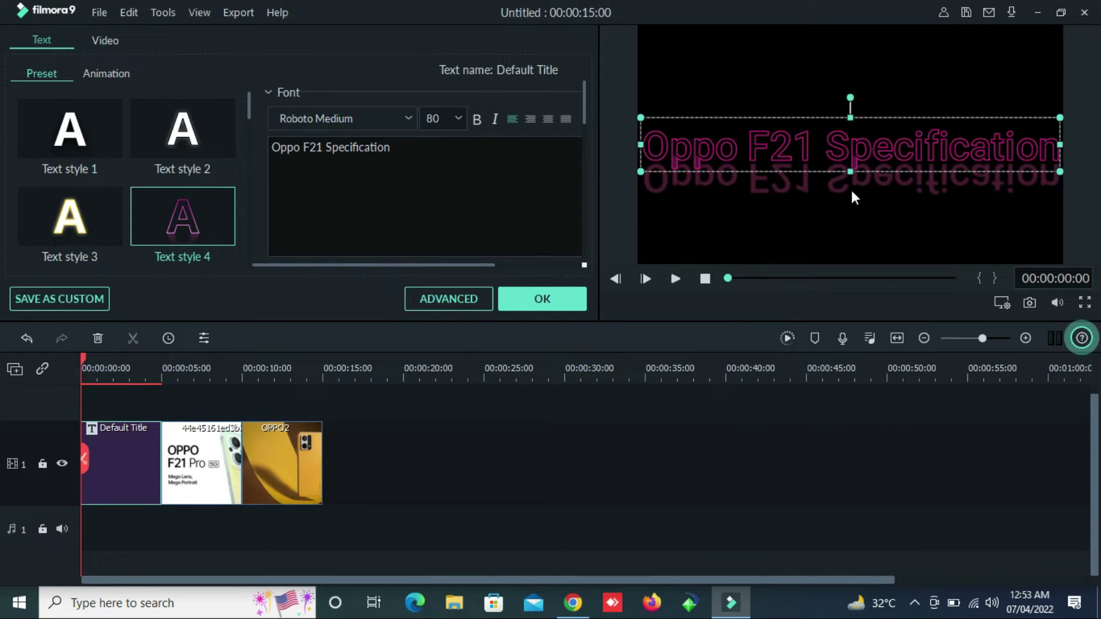
{"action": "left_click", "coordinate": [810, 199]}
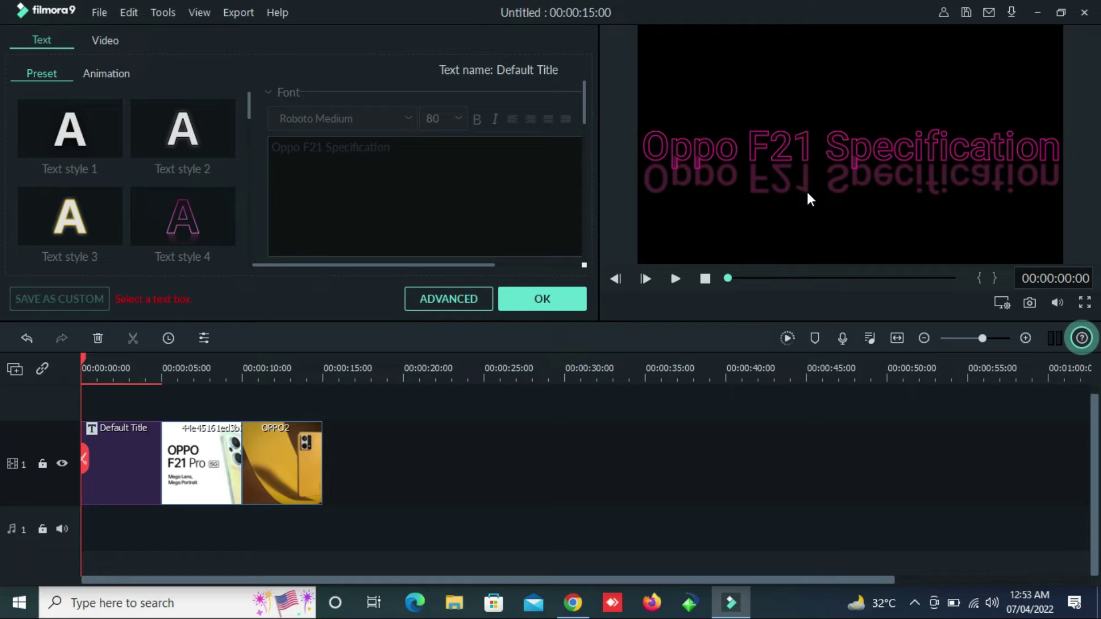
{"action": "left_click", "coordinate": [99, 231]}
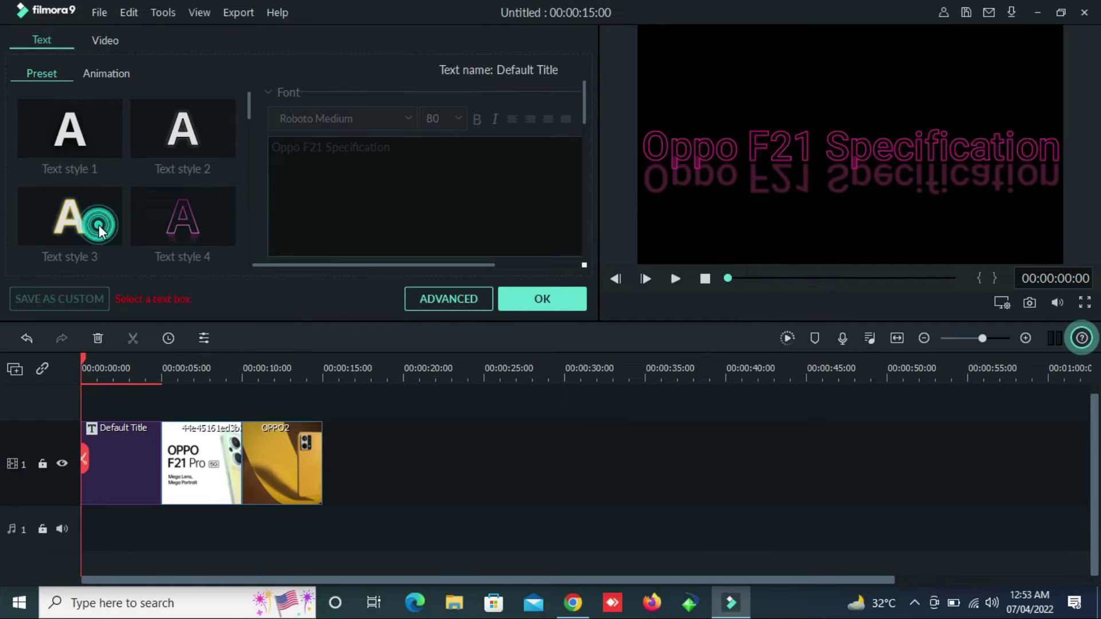
{"action": "left_click", "coordinate": [99, 231]}
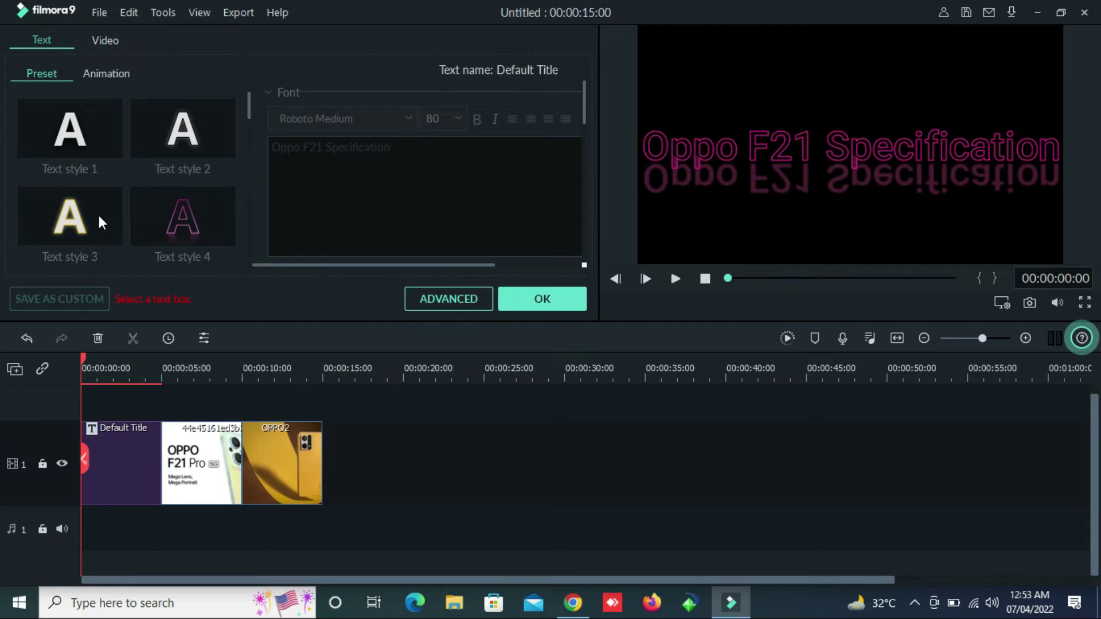
{"action": "left_click", "coordinate": [99, 222]}
{"action": "left_click", "coordinate": [566, 302]}
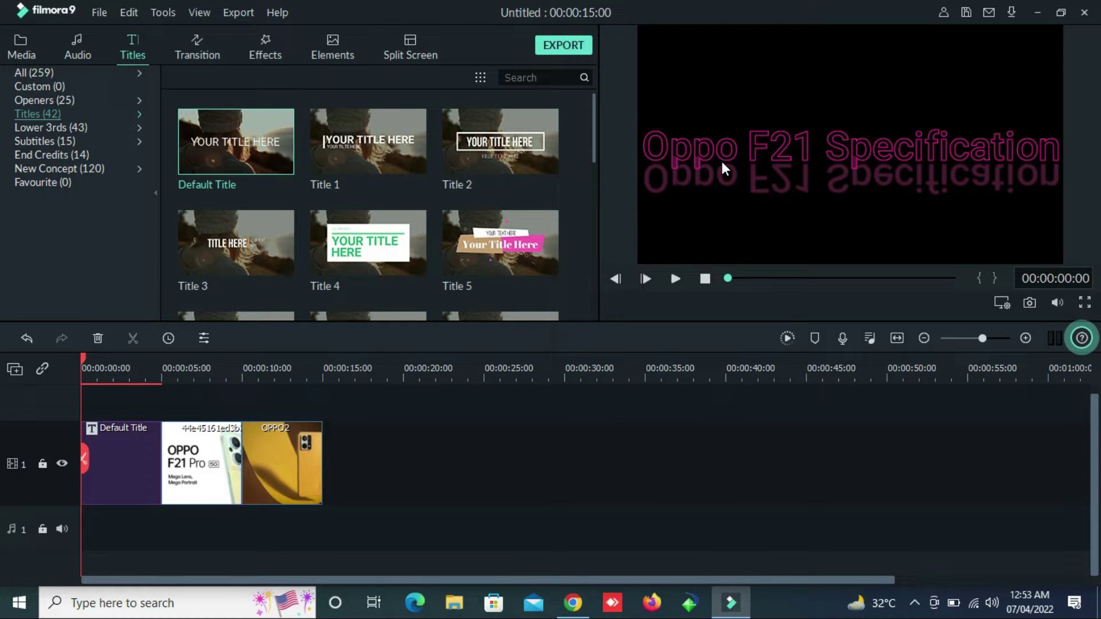
Step: Play the timeline to preview the styled opening title followed by the two phone images
{"action": "left_click", "coordinate": [722, 153]}
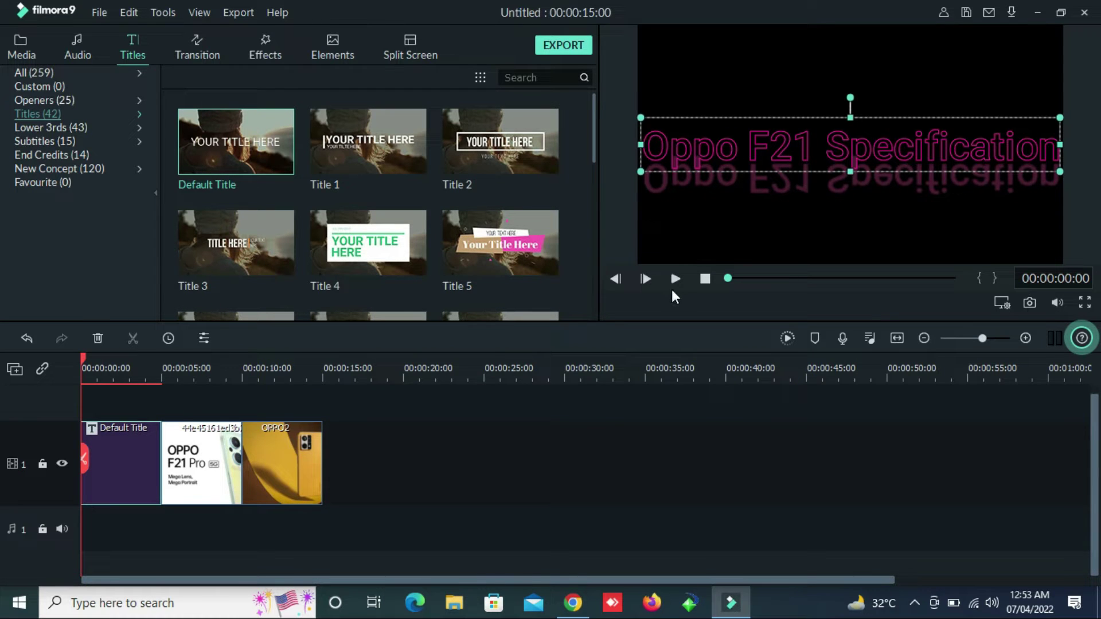
{"action": "left_click", "coordinate": [676, 283]}
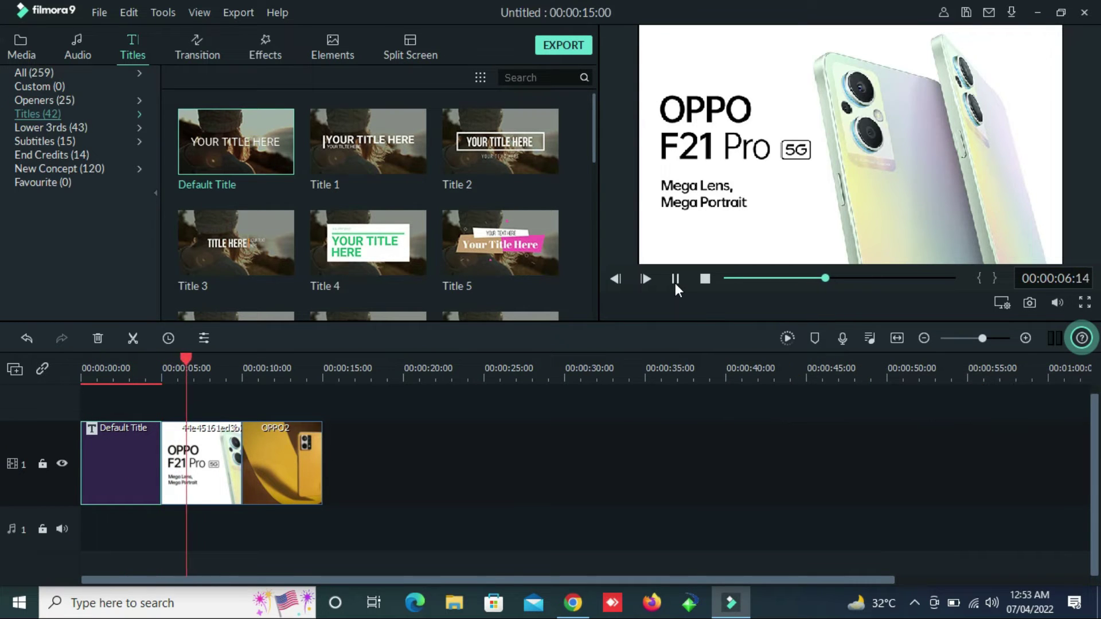
{"action": "left_click", "coordinate": [120, 370]}
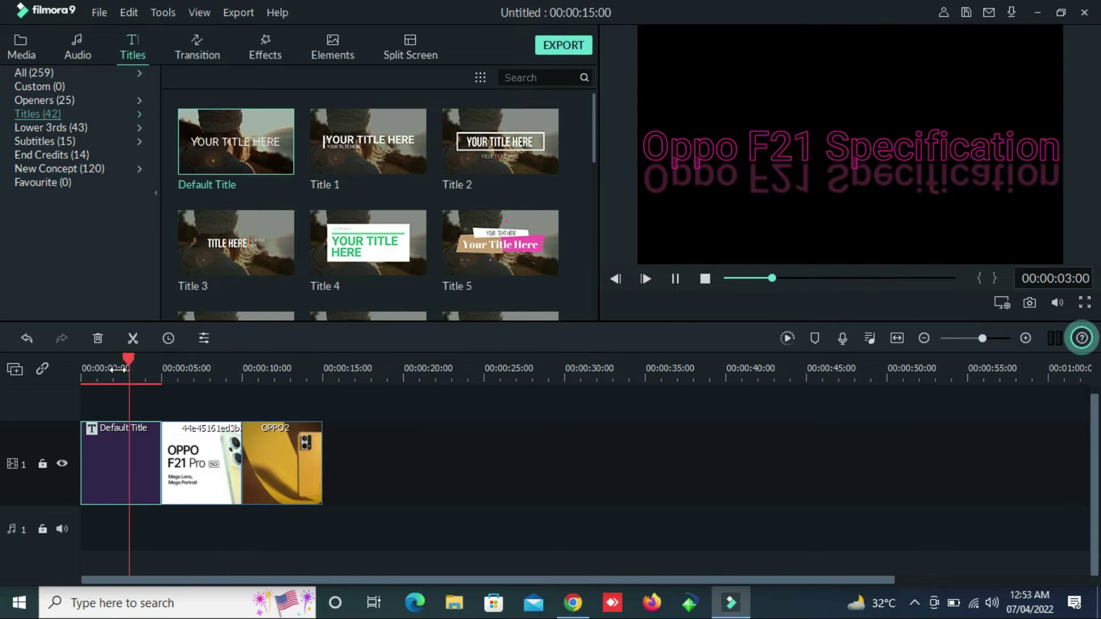
{"action": "left_click", "coordinate": [188, 372]}
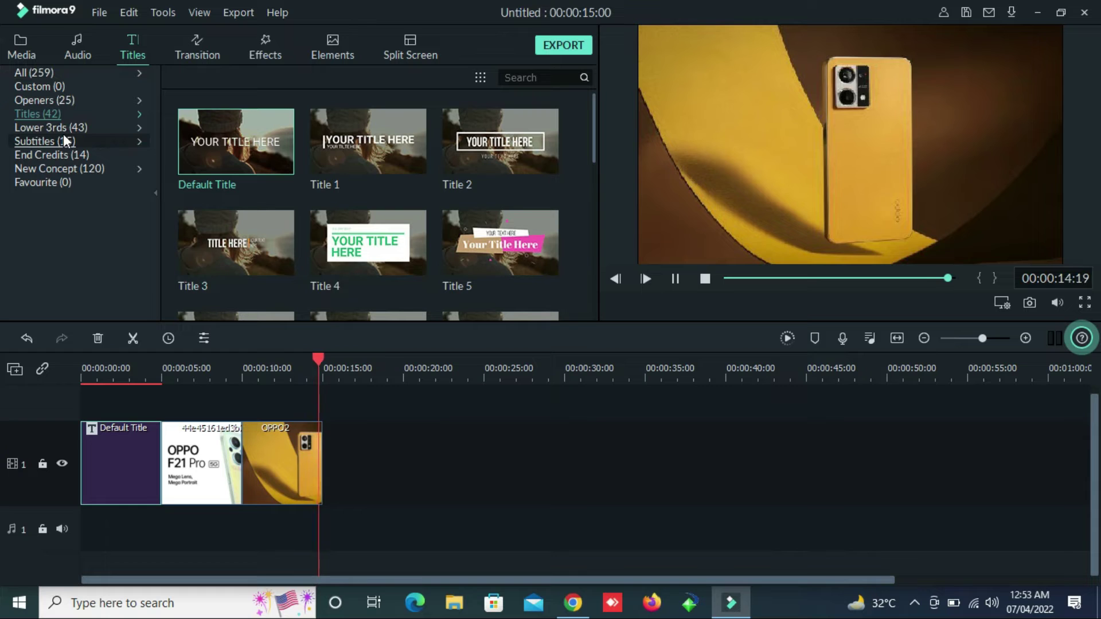
Step: Add another Default Title to the video track after the OPPO2 clip, starting at 15 seconds
{"action": "mouse_move", "coordinate": [228, 150]}
{"action": "left_click_drag", "start_coordinate": [263, 155], "coordinate": [320, 461]}
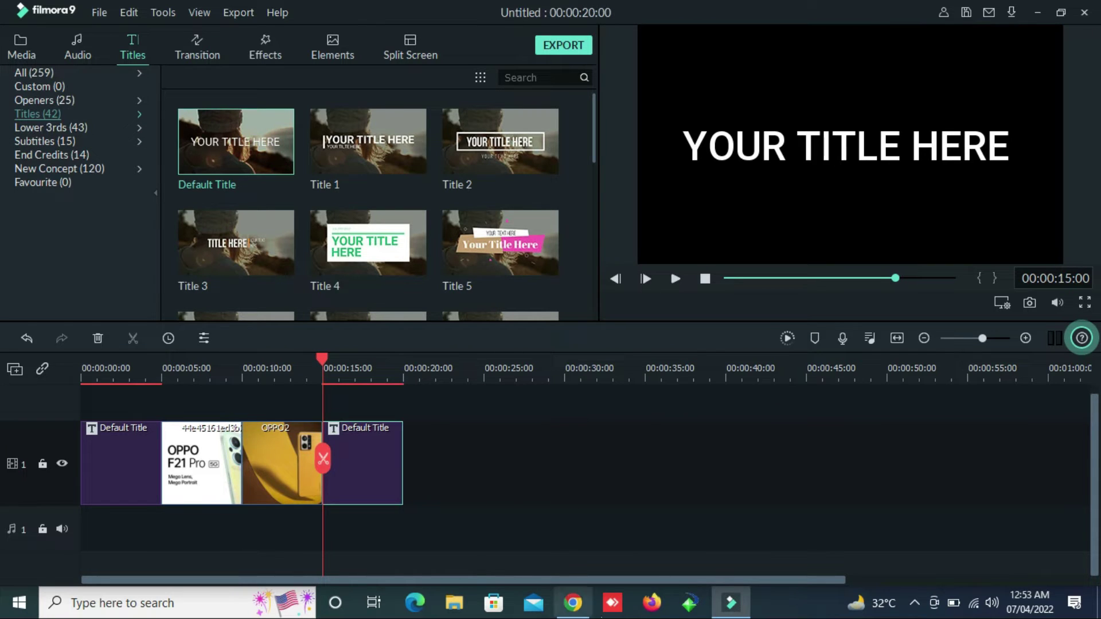
Step: Switch to Chrome and copy the Build specification rows, OS through Colors, from the whatmobile Oppo F21 Pro page
{"action": "left_click", "coordinate": [572, 602]}
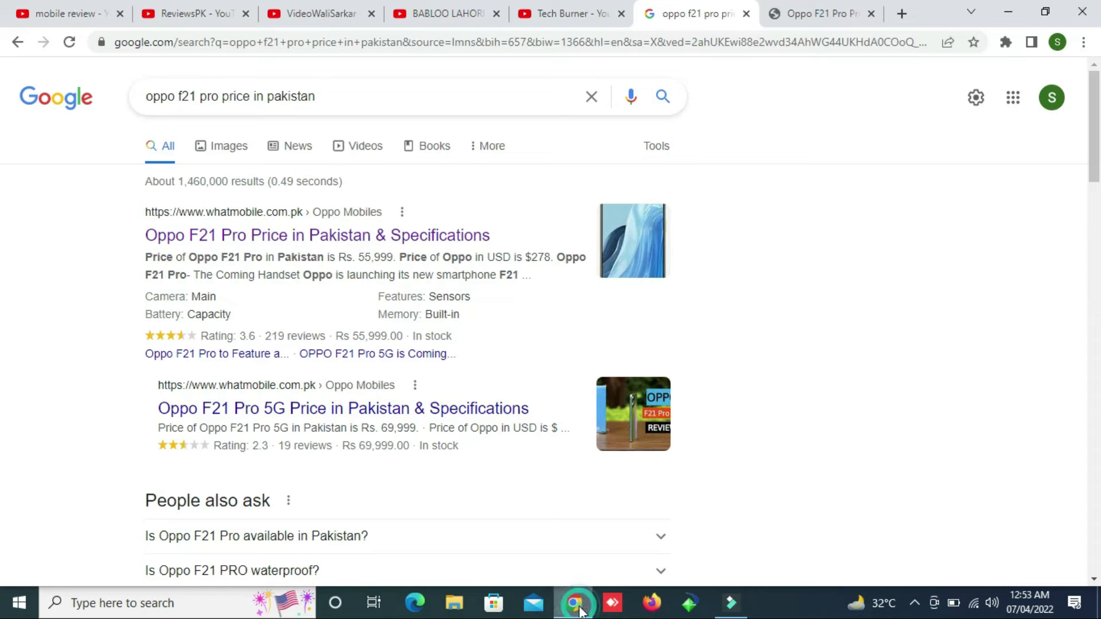
{"action": "left_click", "coordinate": [784, 8]}
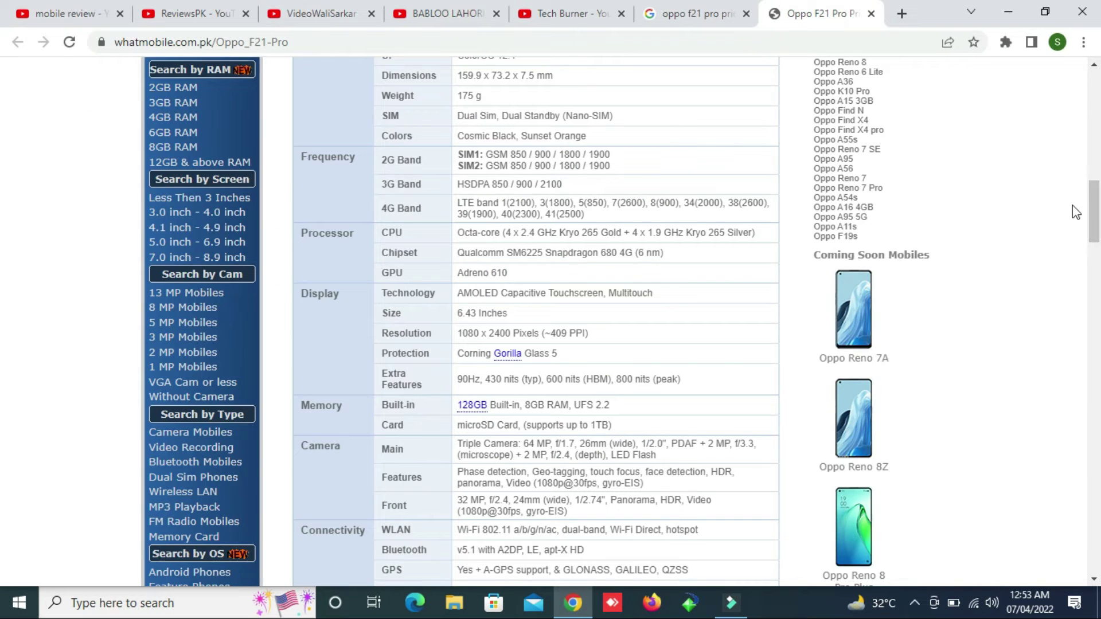
{"action": "scroll", "coordinate": [1094, 192], "scroll_direction": "up", "scroll_amount": 5}
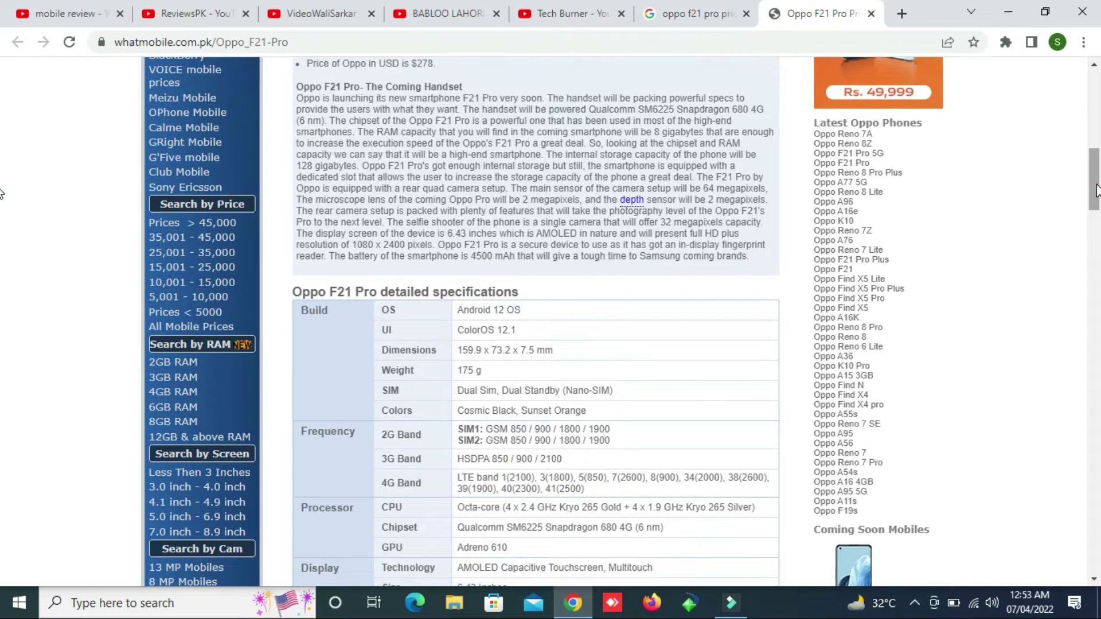
{"action": "left_click_drag", "start_coordinate": [379, 313], "coordinate": [592, 410]}
{"action": "key", "text": "ctrl+c"}
{"action": "left_click", "coordinate": [591, 411]}
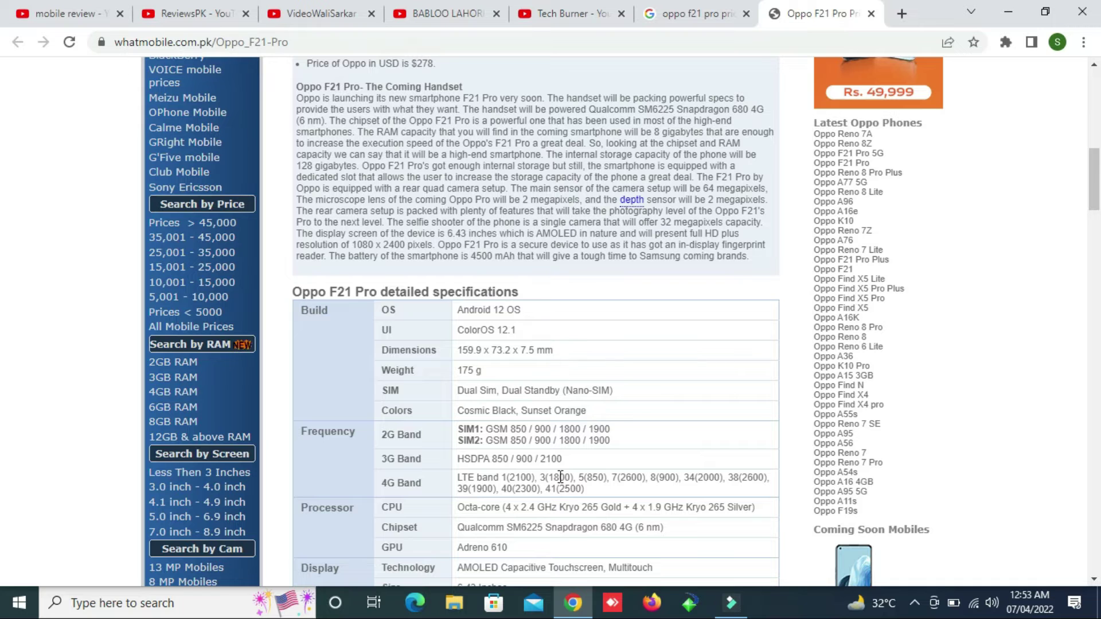
Step: Switch back to Filmora9 and set the font size of the new title at 15 seconds to 24
{"action": "left_click", "coordinate": [731, 599]}
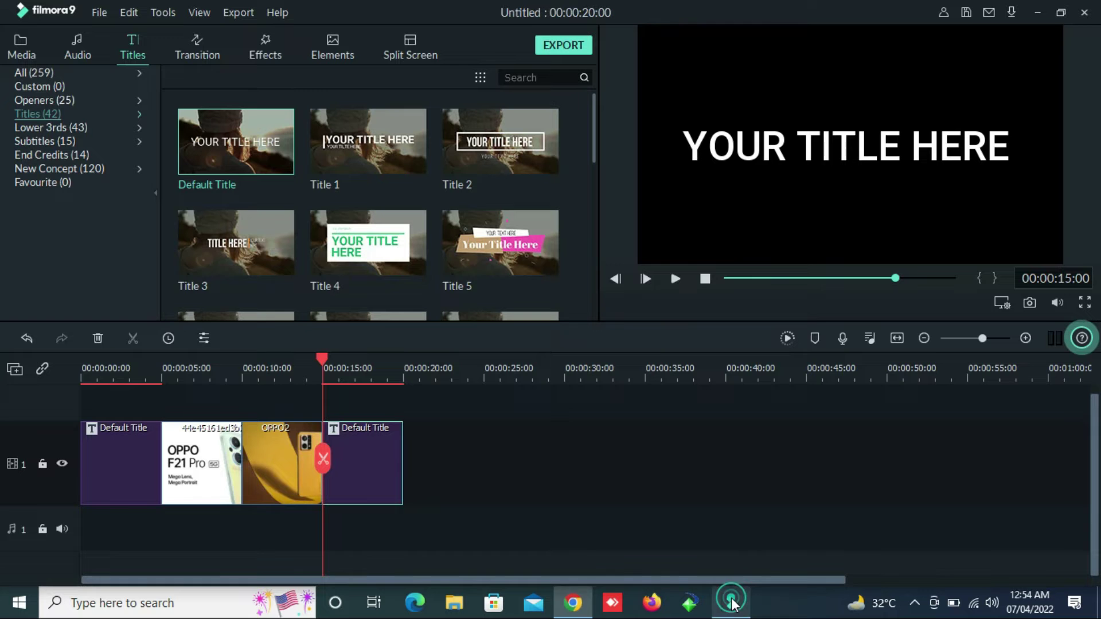
{"action": "double_click", "coordinate": [780, 154]}
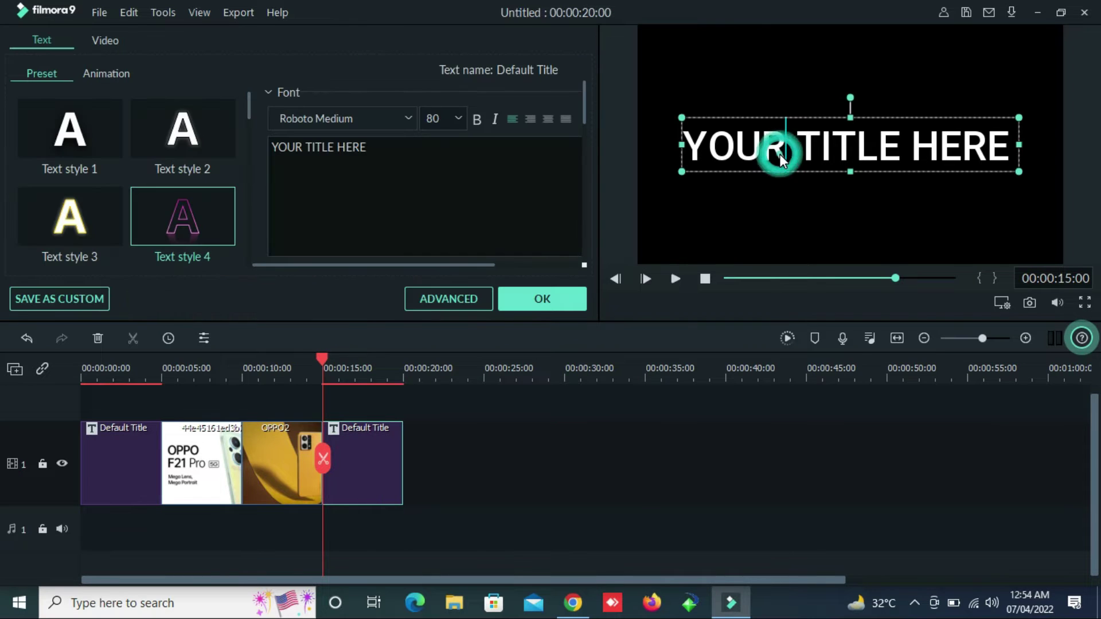
{"action": "left_click", "coordinate": [465, 117]}
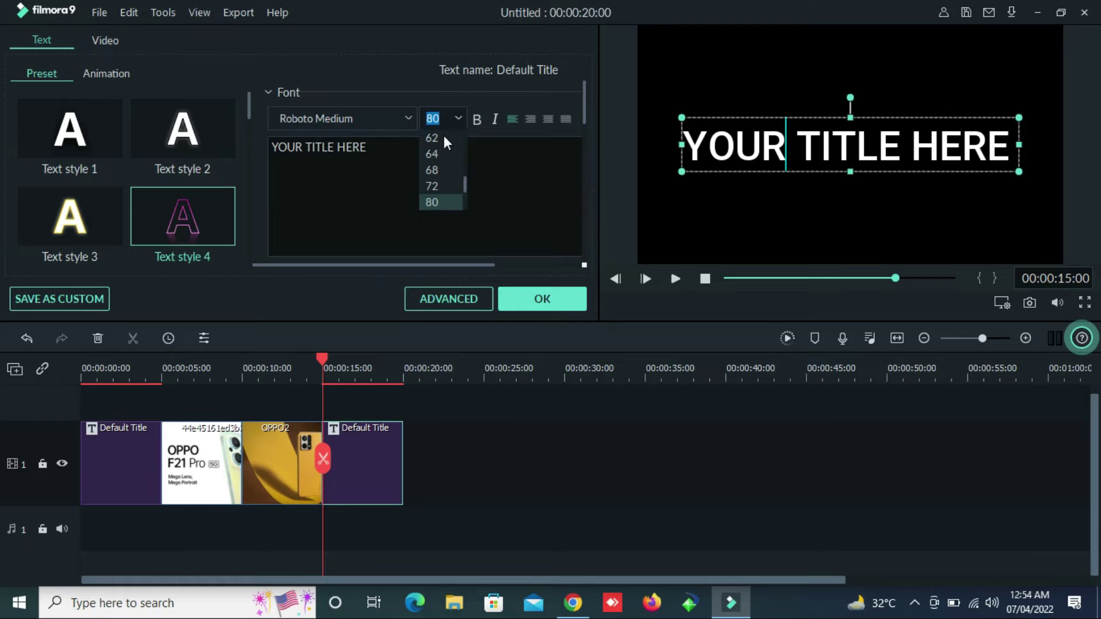
{"action": "scroll", "coordinate": [448, 133], "scroll_direction": "down", "scroll_amount": 2}
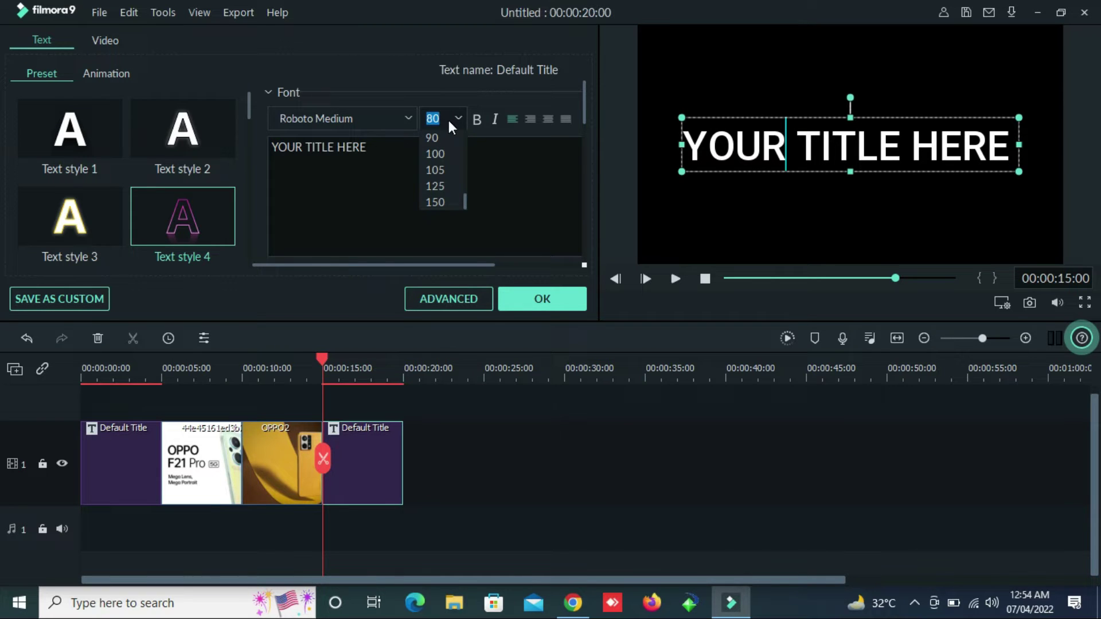
{"action": "left_click", "coordinate": [448, 120]}
{"action": "left_click", "coordinate": [459, 116]}
{"action": "left_click", "coordinate": [463, 149]}
{"action": "left_click", "coordinate": [439, 185]}
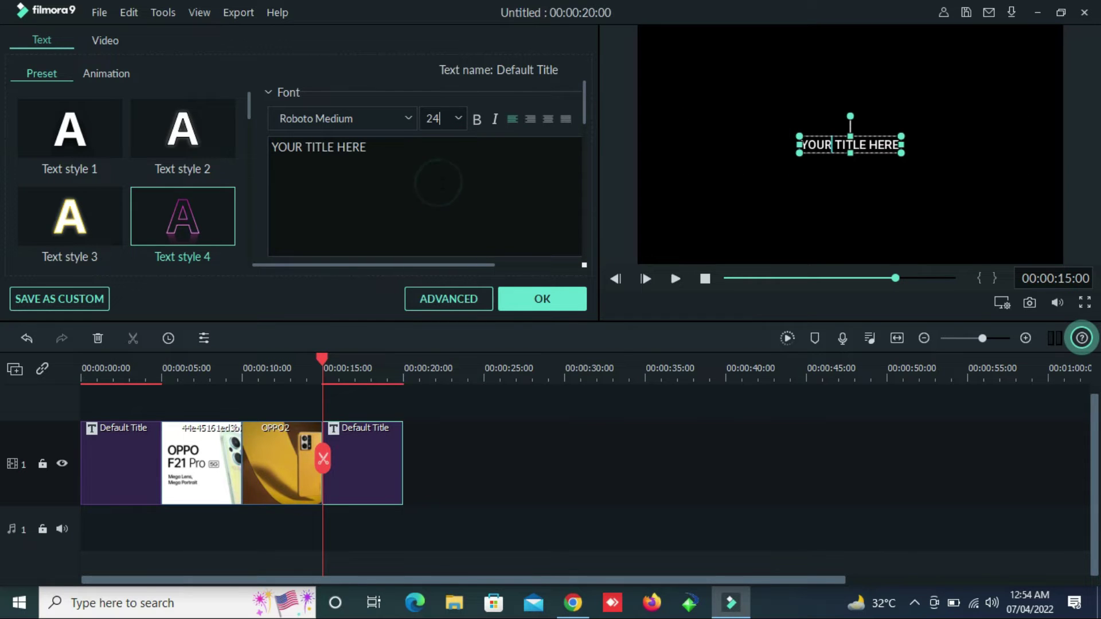
Step: Replace the second title's placeholder text with the heading "Build"
{"action": "left_click", "coordinate": [428, 196]}
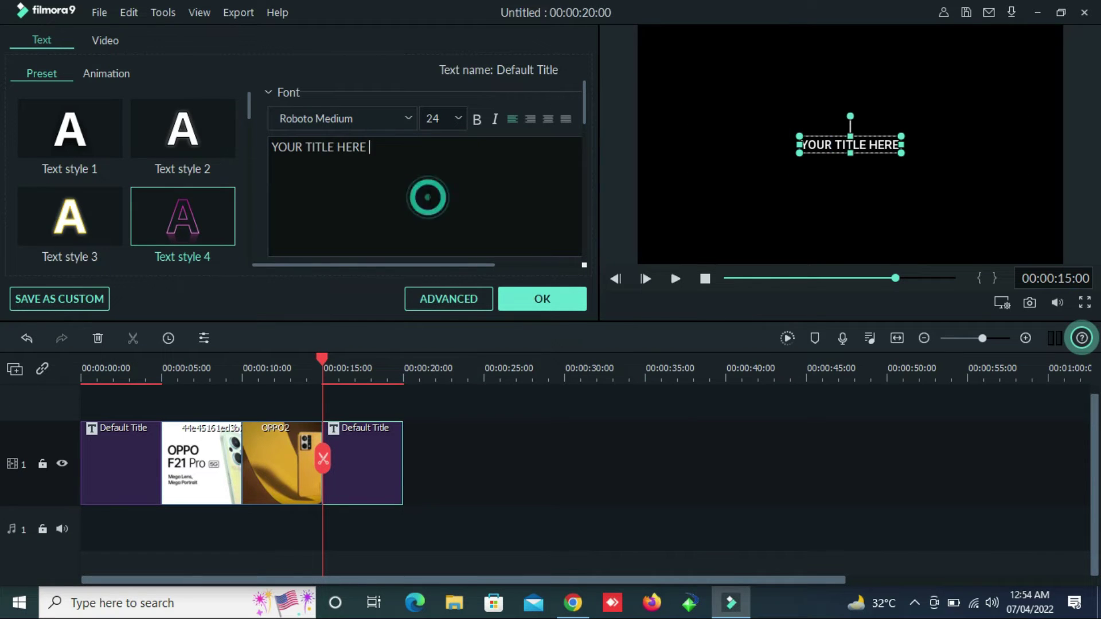
{"action": "key", "text": "BackSpace"}
{"action": "key", "text": "BackSpace"}
{"action": "key", "text": "BackSpace"}
{"action": "key", "text": "BackSpace"}
{"action": "key", "text": "BackSpace"}
{"action": "key", "text": "BackSpace"}
{"action": "key", "text": "BackSpace"}
{"action": "key", "text": "BackSpace"}
{"action": "key", "text": "BackSpace"}
{"action": "key", "text": "BackSpace"}
{"action": "key", "text": "BackSpace"}
{"action": "key", "text": "BackSpace"}
{"action": "key", "text": "BackSpace"}
{"action": "key", "text": "BackSpace"}
{"action": "key", "text": "BackSpace"}
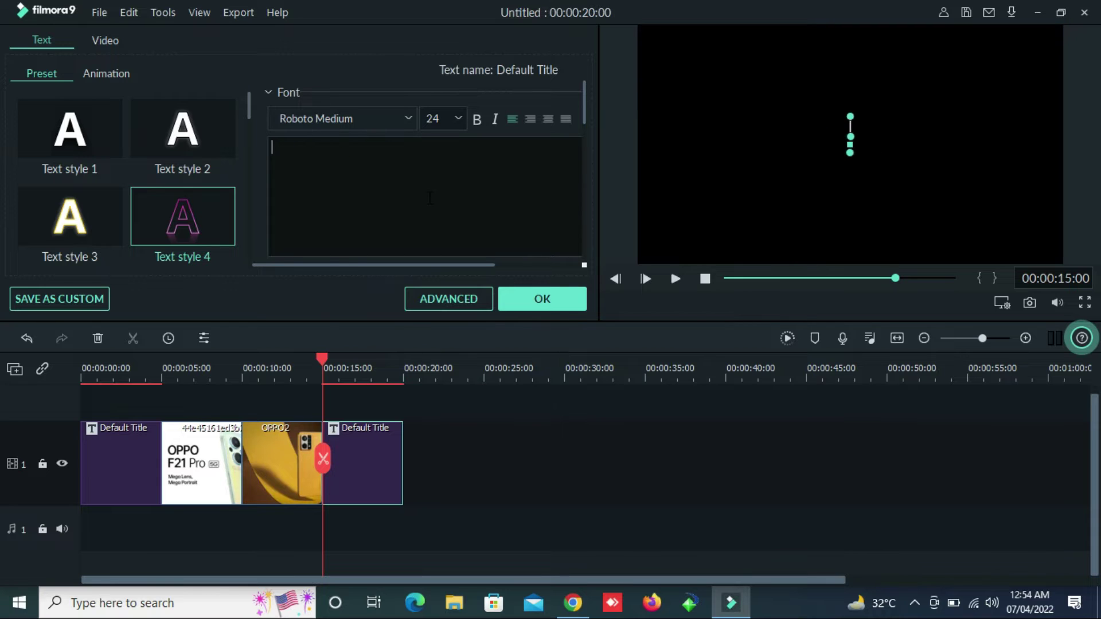
{"action": "type", "text": "Build"}
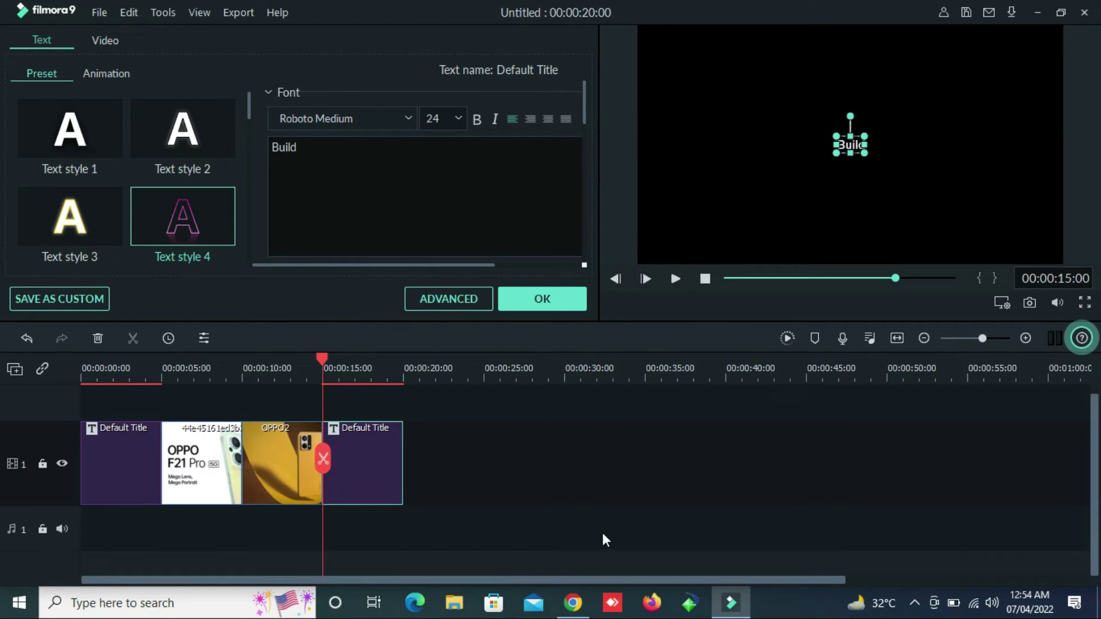
Step: Check the heading against the web page, change it to "Build." and paste the copied specification rows on the line below
{"action": "left_click", "coordinate": [572, 602]}
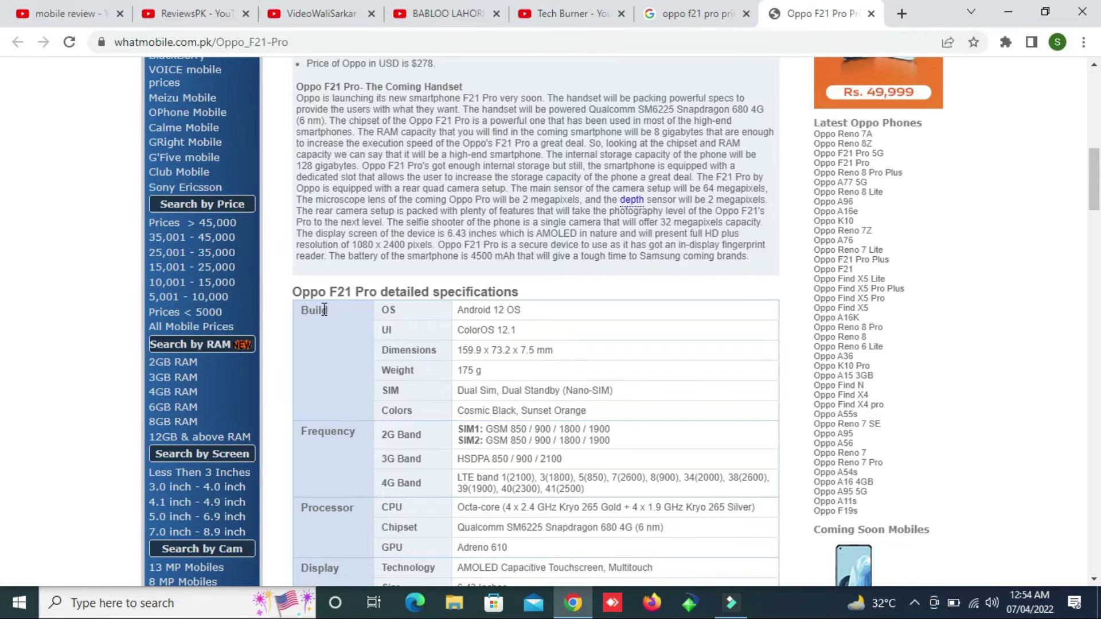
{"action": "left_click", "coordinate": [730, 593]}
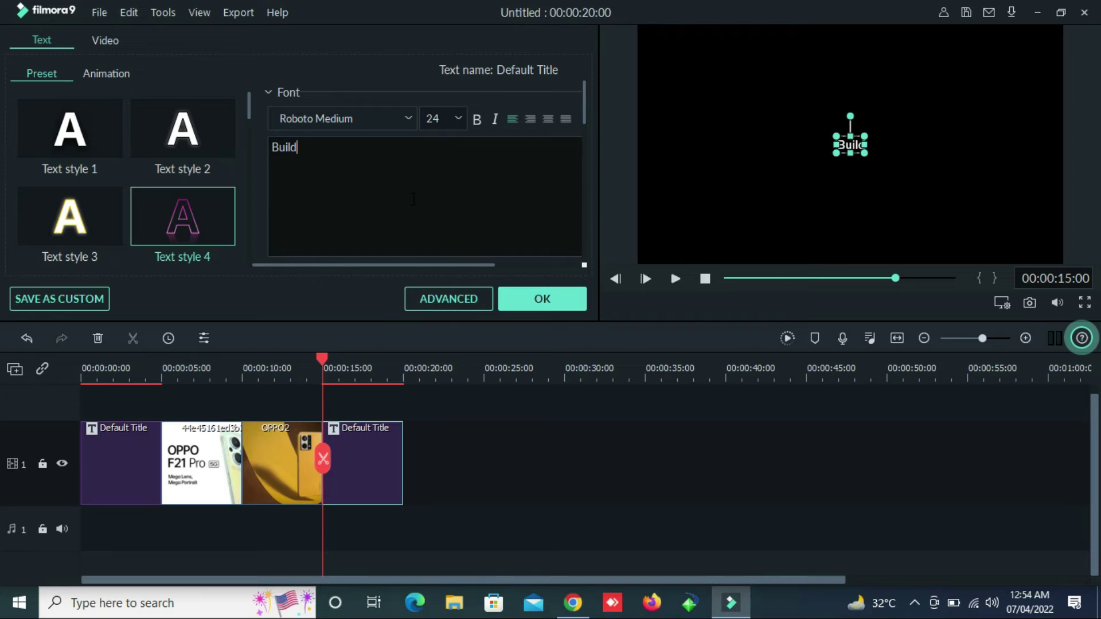
{"action": "key", "text": "Return"}
{"action": "key", "text": "BackSpace"}
{"action": "type", "text": "."}
{"action": "key", "text": "Return"}
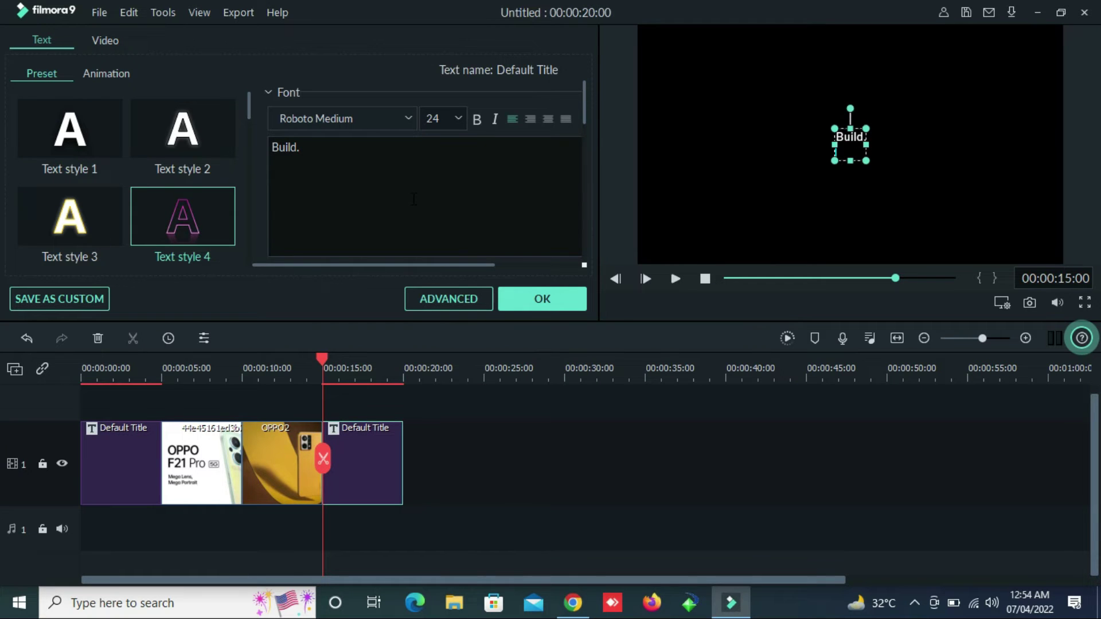
{"action": "key", "text": "ctrl+v"}
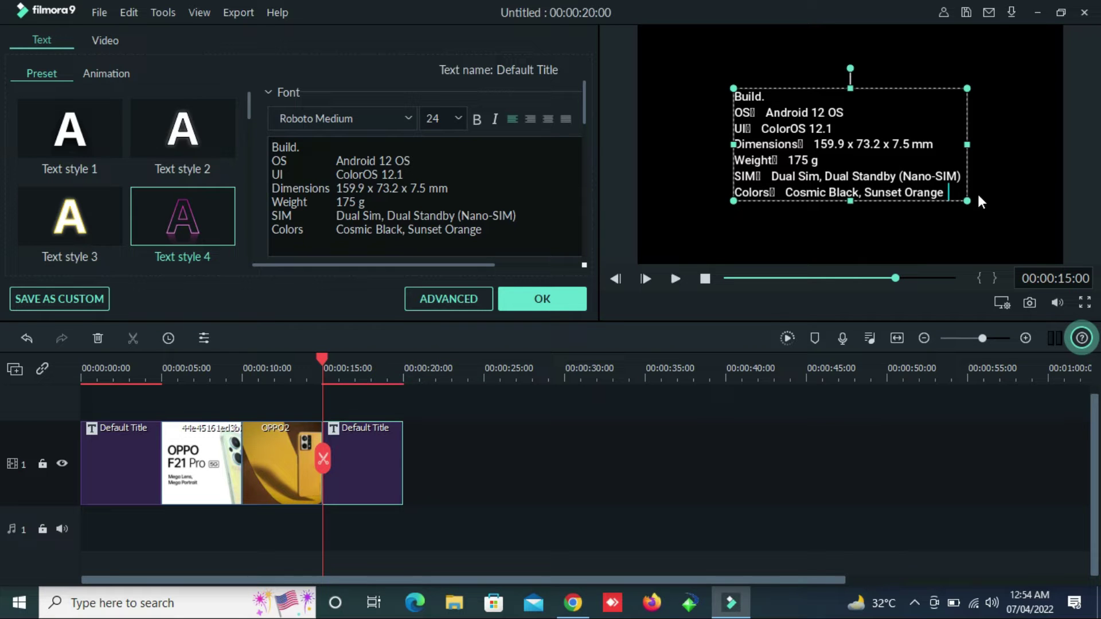
Step: Enlarge the Build text box, set its font size to 28, move it slightly up and left, and accept the changes
{"action": "left_click_drag", "start_coordinate": [967, 200], "coordinate": [1039, 235]}
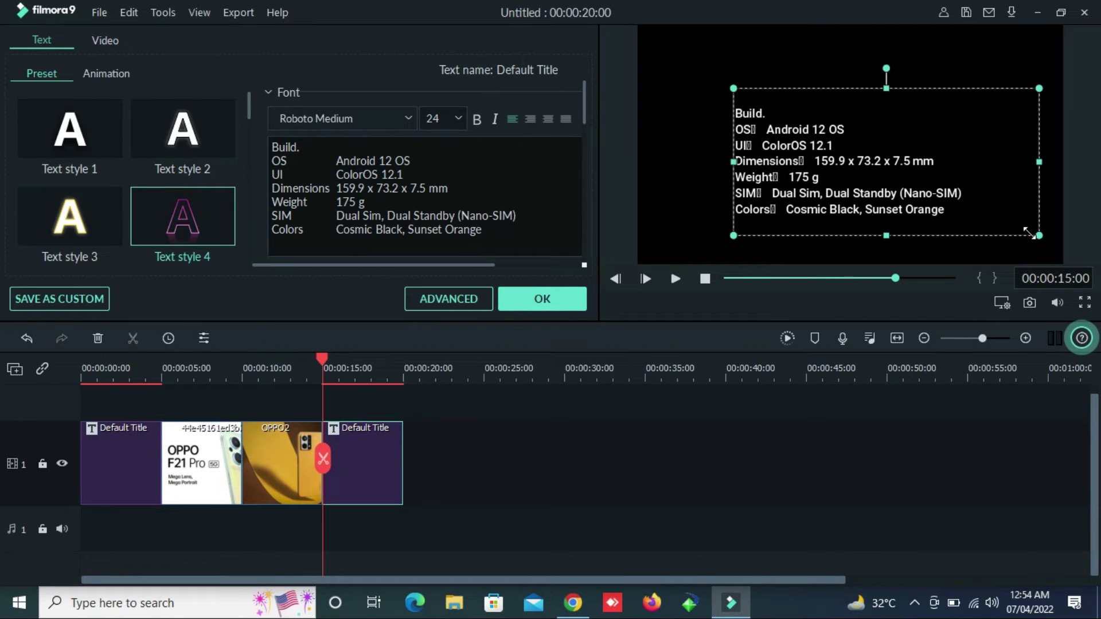
{"action": "left_click", "coordinate": [456, 118]}
{"action": "left_click", "coordinate": [440, 202]}
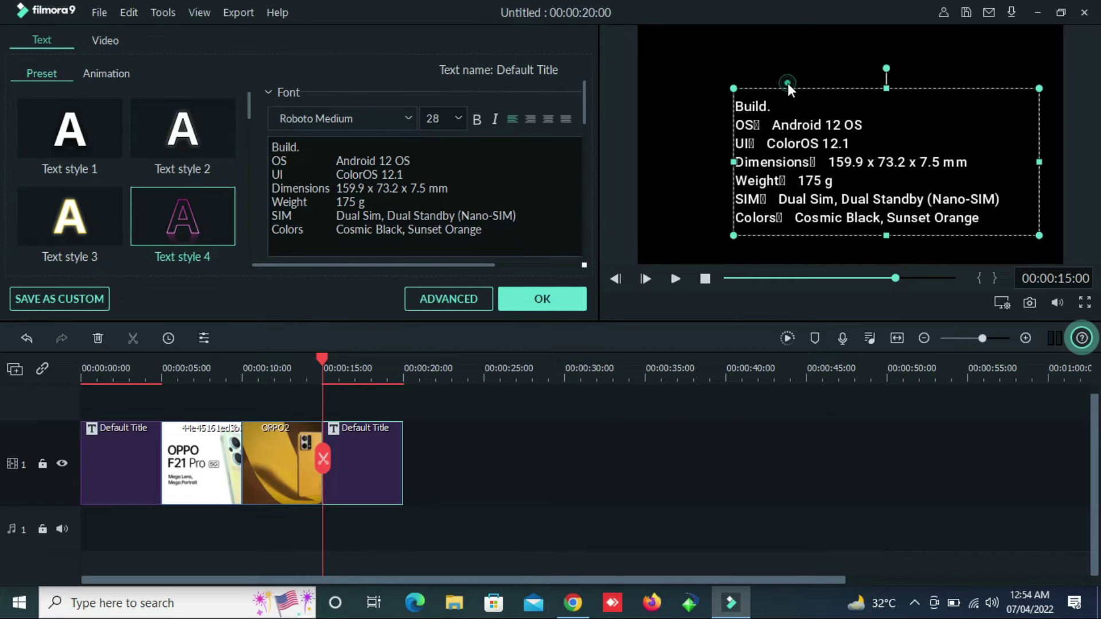
{"action": "left_click", "coordinate": [789, 83]}
{"action": "left_click_drag", "start_coordinate": [820, 181], "coordinate": [793, 153]}
{"action": "left_click", "coordinate": [667, 145]}
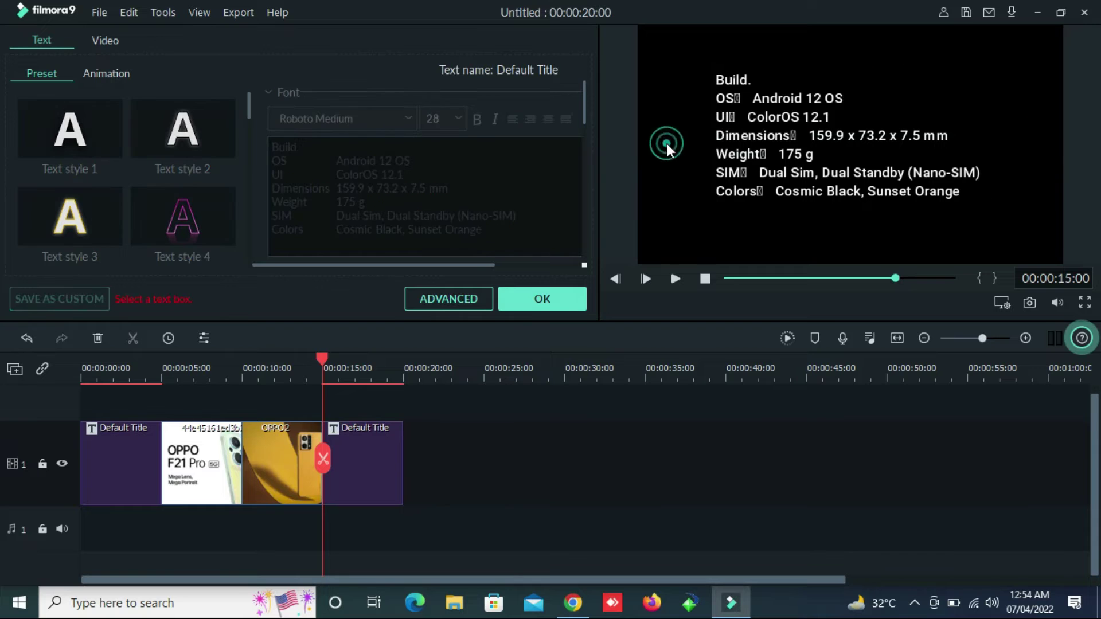
{"action": "left_click", "coordinate": [555, 295]}
Step: Play the video from near its start to preview it through to the Build specification title
{"action": "left_click", "coordinate": [89, 368]}
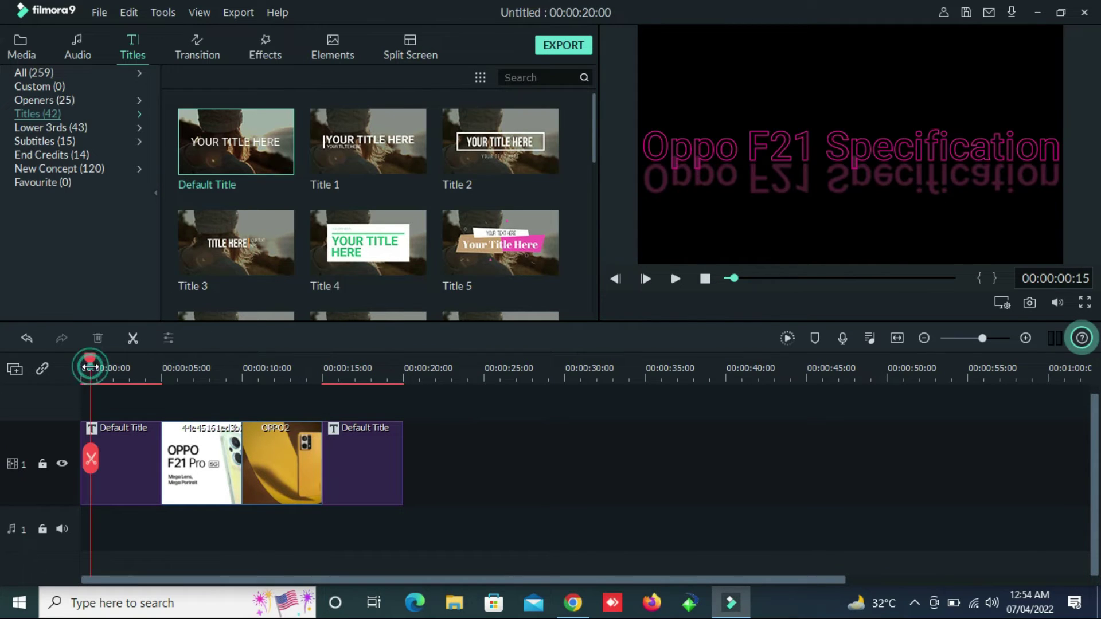
{"action": "left_click", "coordinate": [674, 278]}
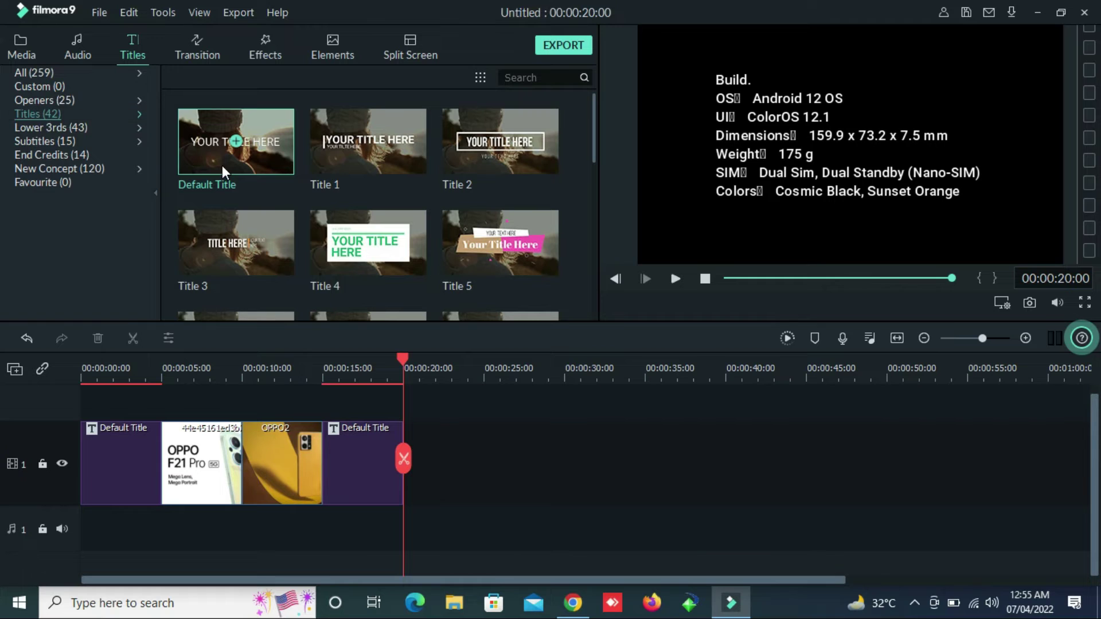
Step: Add a third Default Title to the video track after the Build title, starting at 20 seconds
{"action": "left_click_drag", "start_coordinate": [267, 137], "coordinate": [407, 465]}
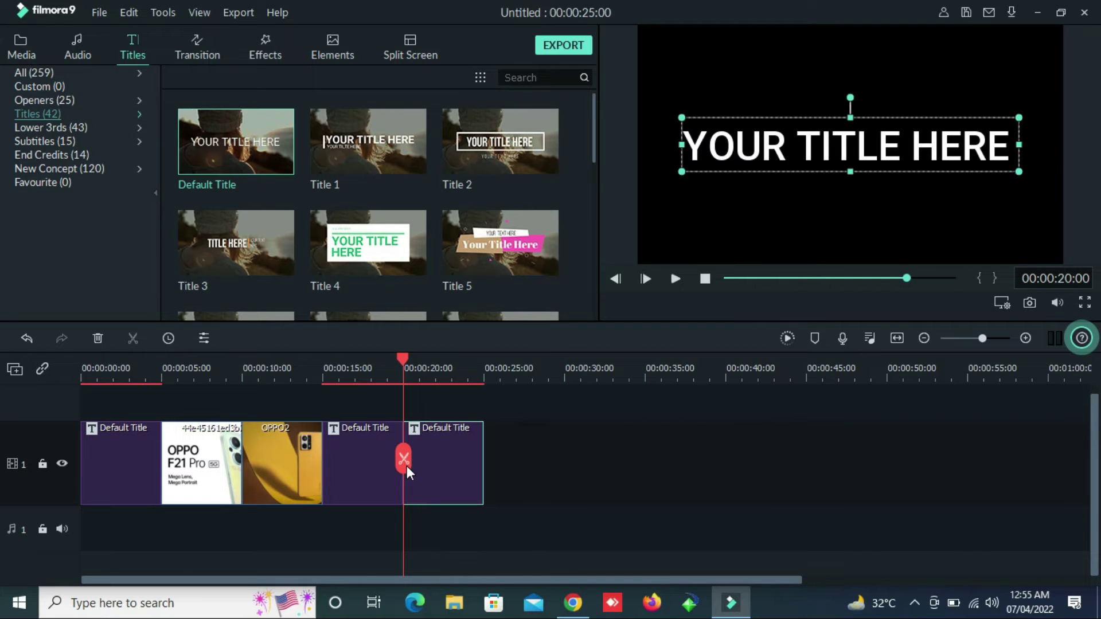
Step: Open the third title's text for editing and copy the heading "Frequency" from the Oppo F21 Pro specifications page in Chrome
{"action": "double_click", "coordinate": [441, 458]}
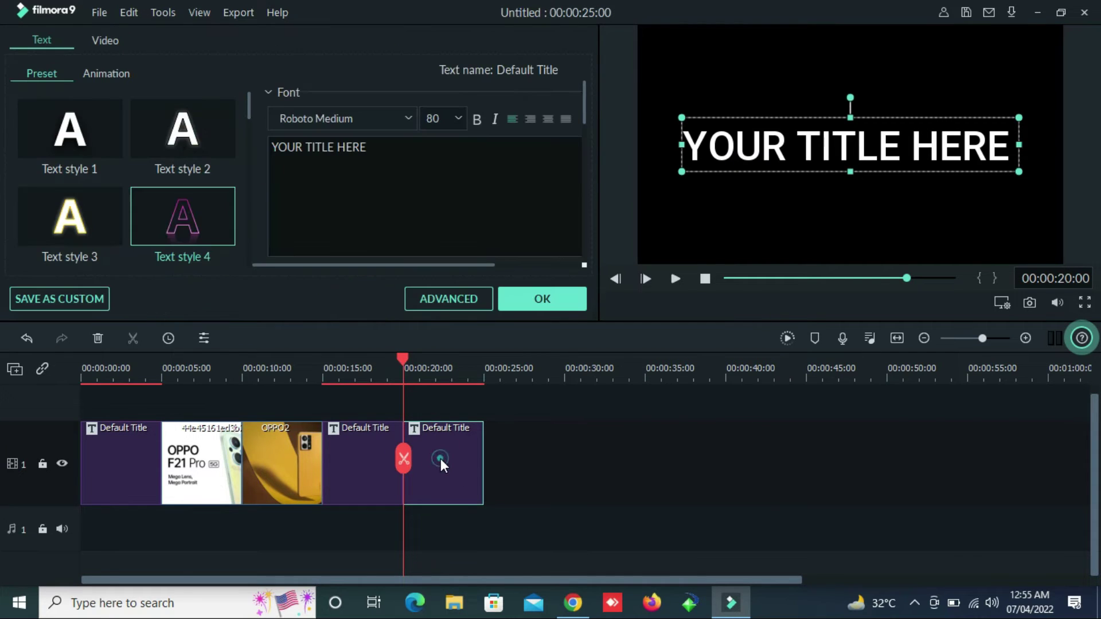
{"action": "left_click", "coordinate": [584, 600]}
{"action": "left_click", "coordinate": [308, 430]}
{"action": "double_click", "coordinate": [307, 430]}
{"action": "key", "text": "ctrl+c"}
{"action": "left_click", "coordinate": [308, 430]}
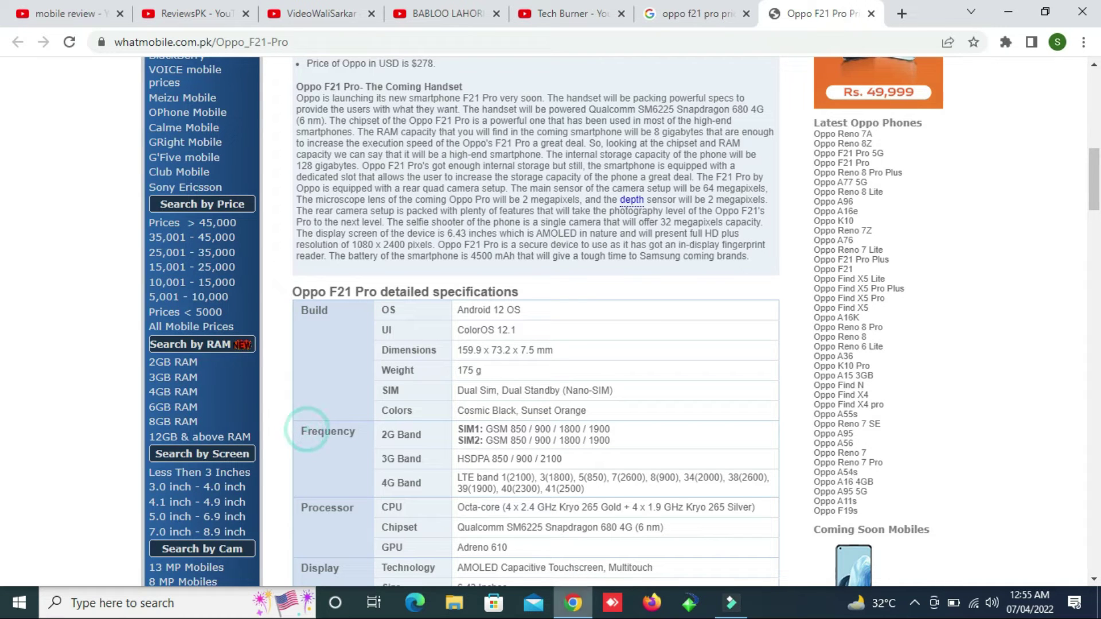
Step: Back in Filmora9, replace the placeholder text of the third title with the copied heading "Frequency"
{"action": "left_click", "coordinate": [731, 601]}
{"action": "left_click", "coordinate": [394, 169]}
{"action": "key", "text": "BackSpace"}
{"action": "key", "text": "BackSpace"}
{"action": "key", "text": "BackSpace"}
{"action": "key", "text": "BackSpace"}
{"action": "key", "text": "BackSpace"}
{"action": "key", "text": "BackSpace"}
{"action": "key", "text": "BackSpace"}
{"action": "key", "text": "BackSpace"}
{"action": "key", "text": "BackSpace"}
{"action": "key", "text": "BackSpace"}
{"action": "key", "text": "BackSpace"}
{"action": "key", "text": "BackSpace"}
{"action": "key", "text": "BackSpace"}
{"action": "key", "text": "BackSpace"}
{"action": "key", "text": "BackSpace"}
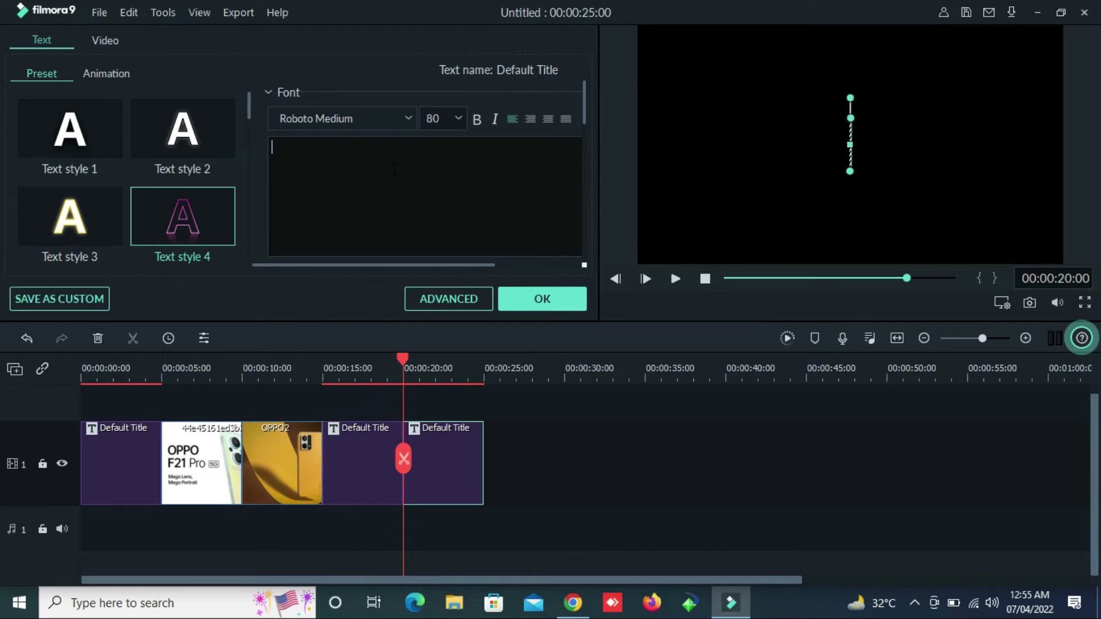
{"action": "key", "text": "ctrl+v"}
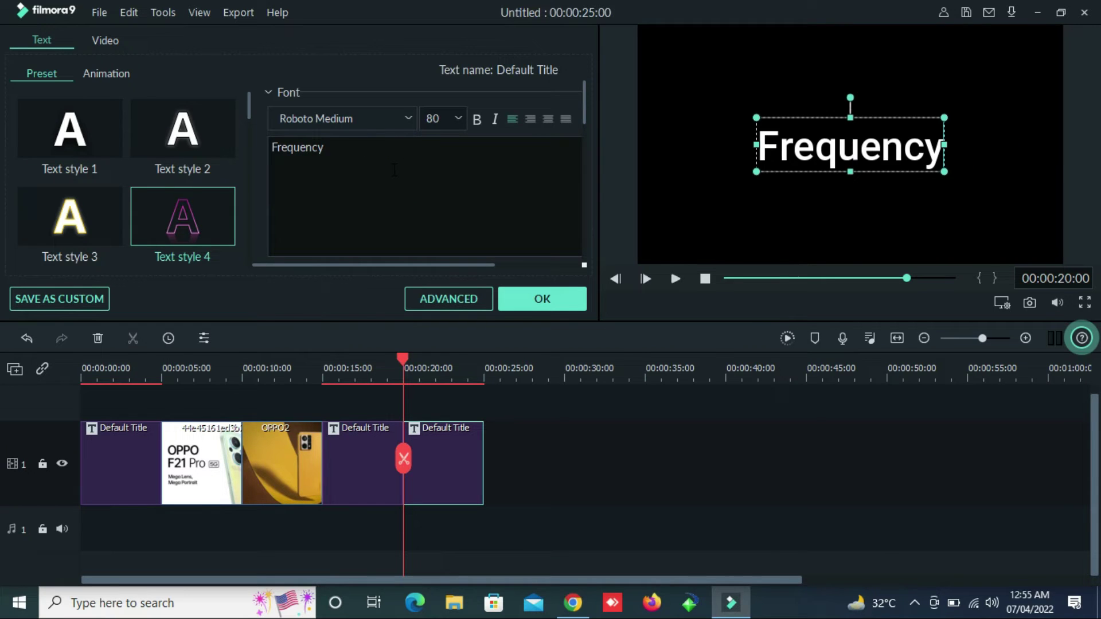
Step: Copy the 2G, 3G and 4G Band rows from the web page and paste them on a new line below the Frequency heading
{"action": "key", "text": "Return"}
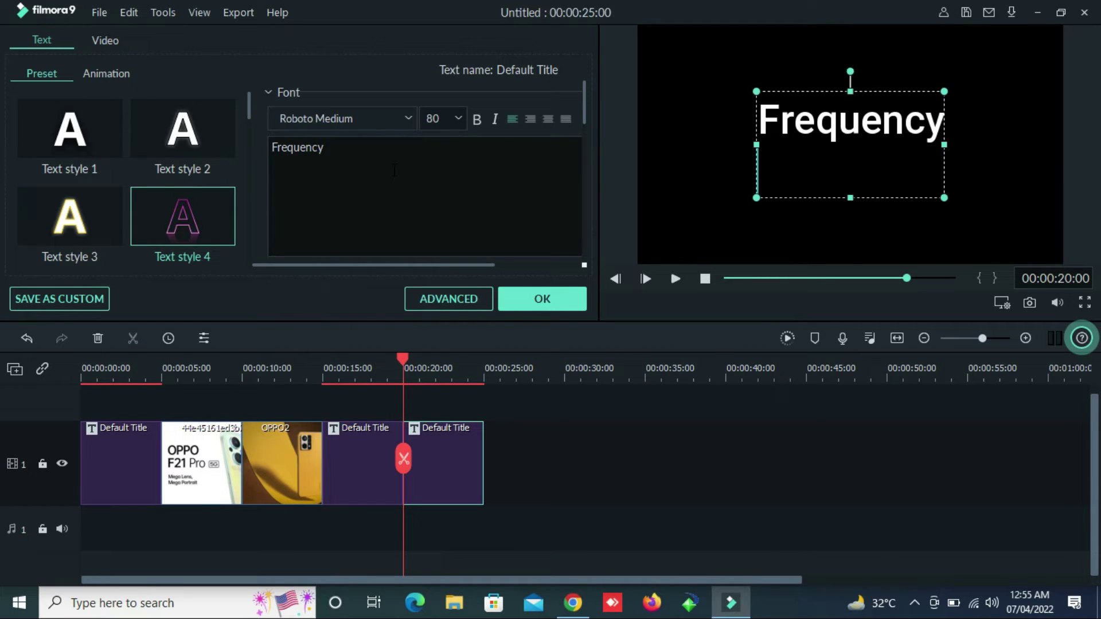
{"action": "left_click", "coordinate": [572, 602]}
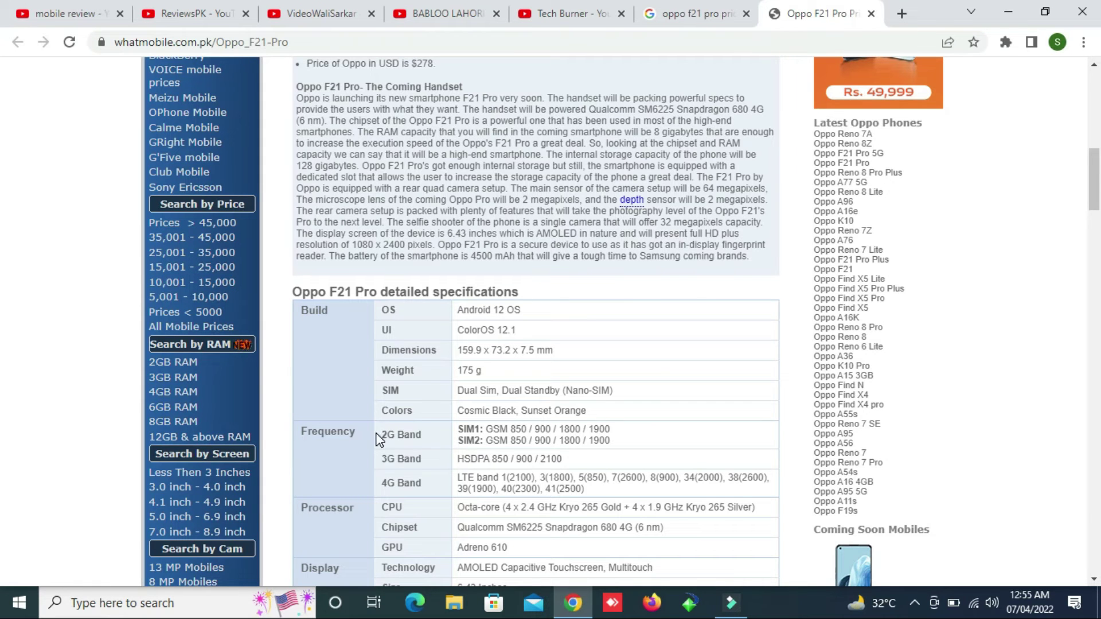
{"action": "left_click_drag", "start_coordinate": [377, 434], "coordinate": [599, 492]}
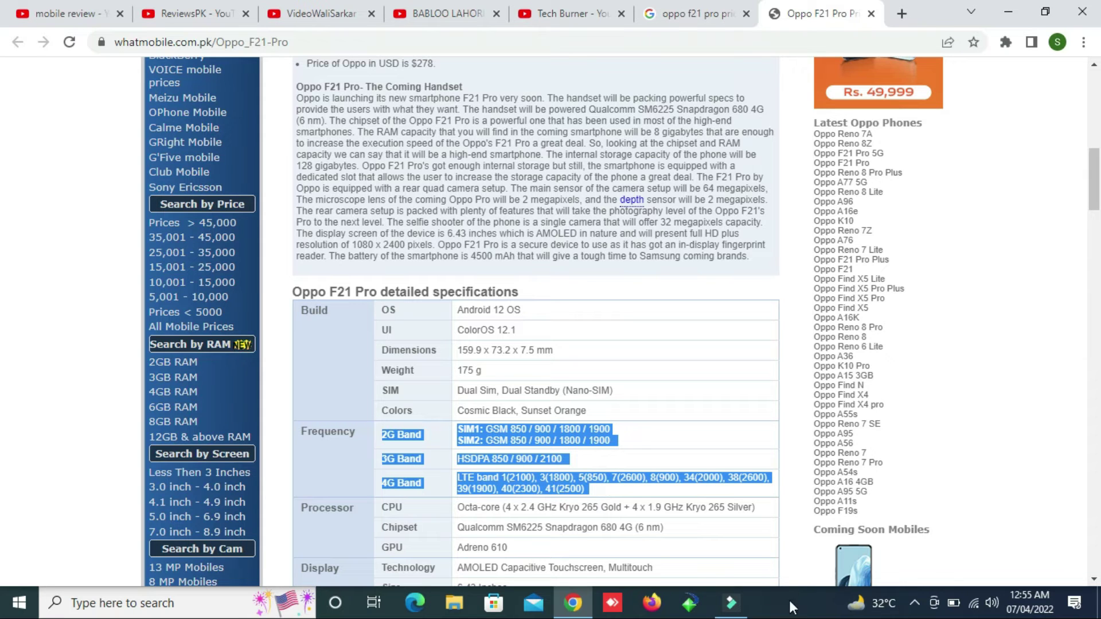
{"action": "left_click", "coordinate": [730, 606]}
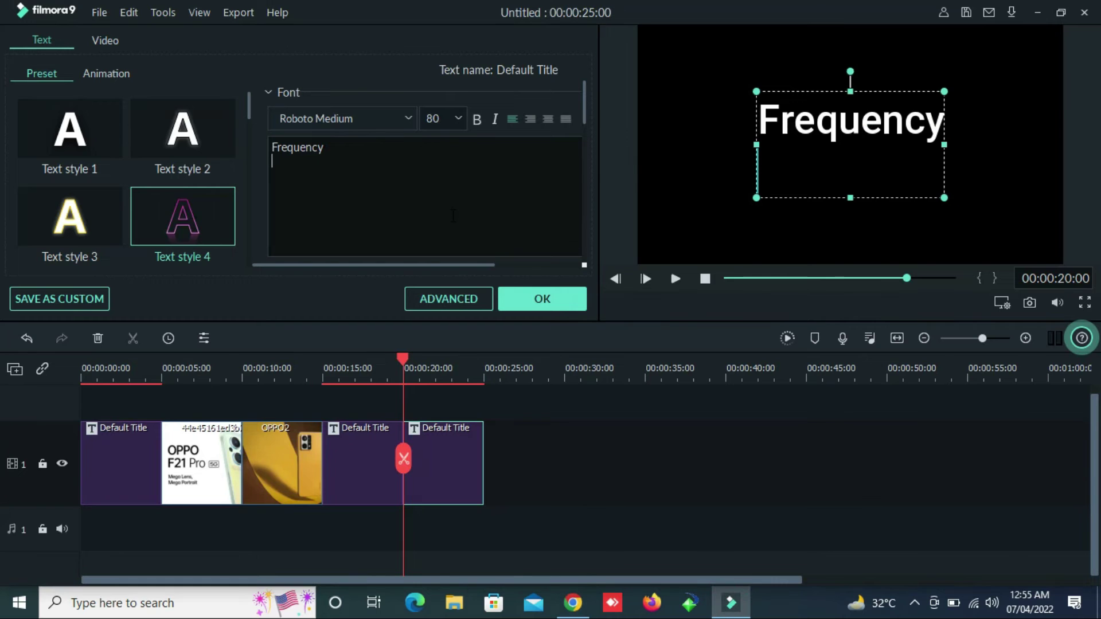
{"action": "key", "text": "ctrl+v"}
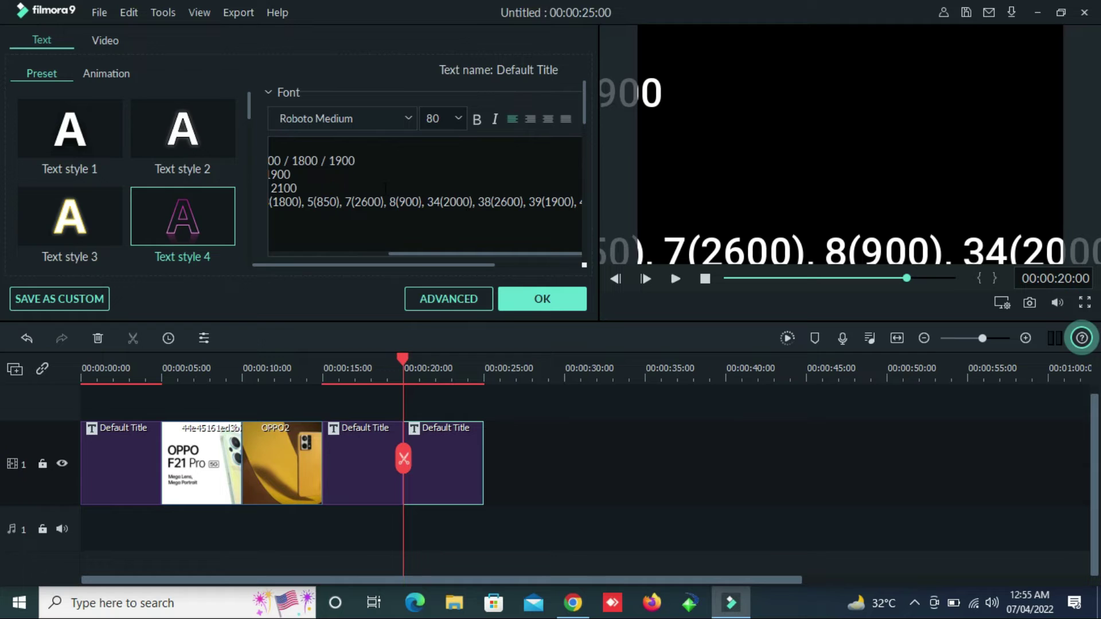
{"action": "key", "text": "Home"}
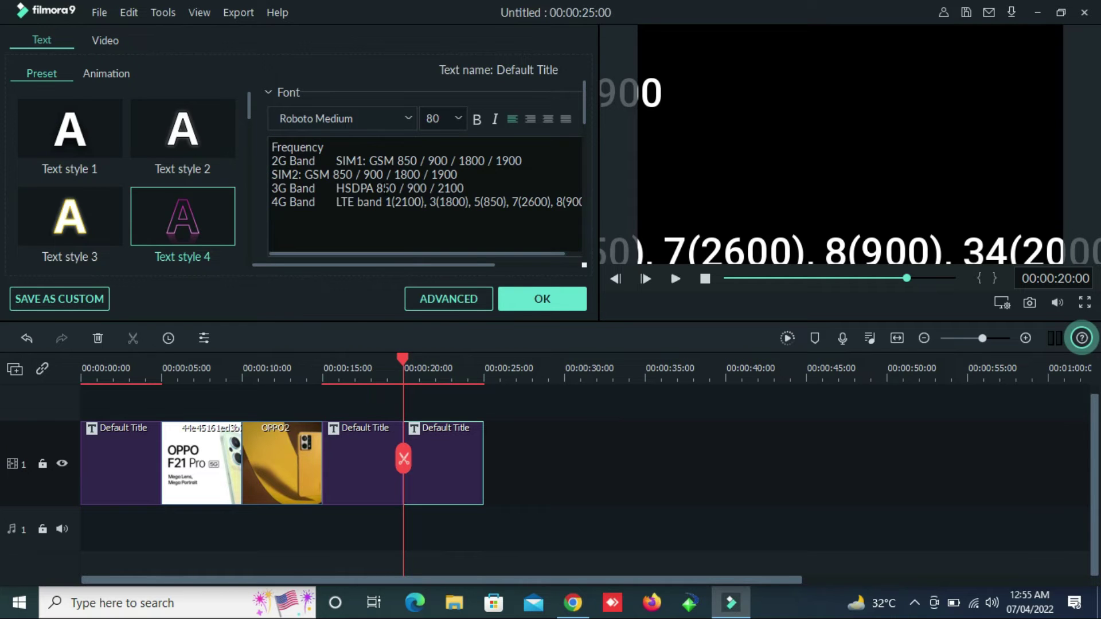
{"action": "key", "text": "End"}
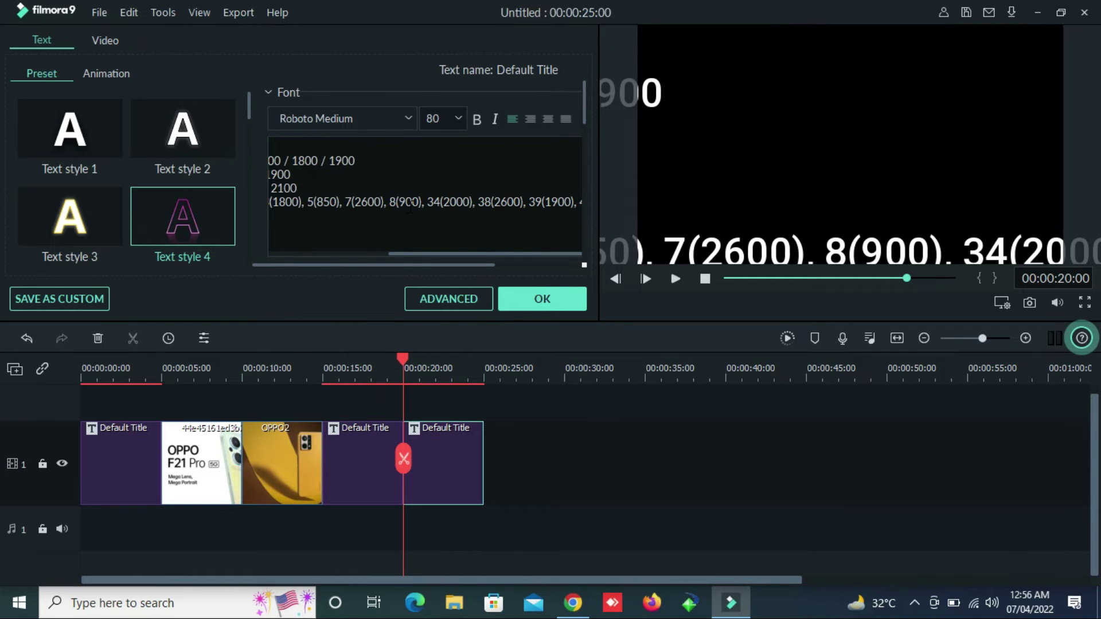
Step: Set the font size of all band rows below the Frequency heading to 32 and accept the text changes
{"action": "triple_click", "coordinate": [410, 207]}
{"action": "key", "text": "shift+Up"}
{"action": "key", "text": "shift+Up"}
{"action": "key", "text": "shift+Left"}
{"action": "key", "text": "shift+Left"}
{"action": "key", "text": "shift+Left"}
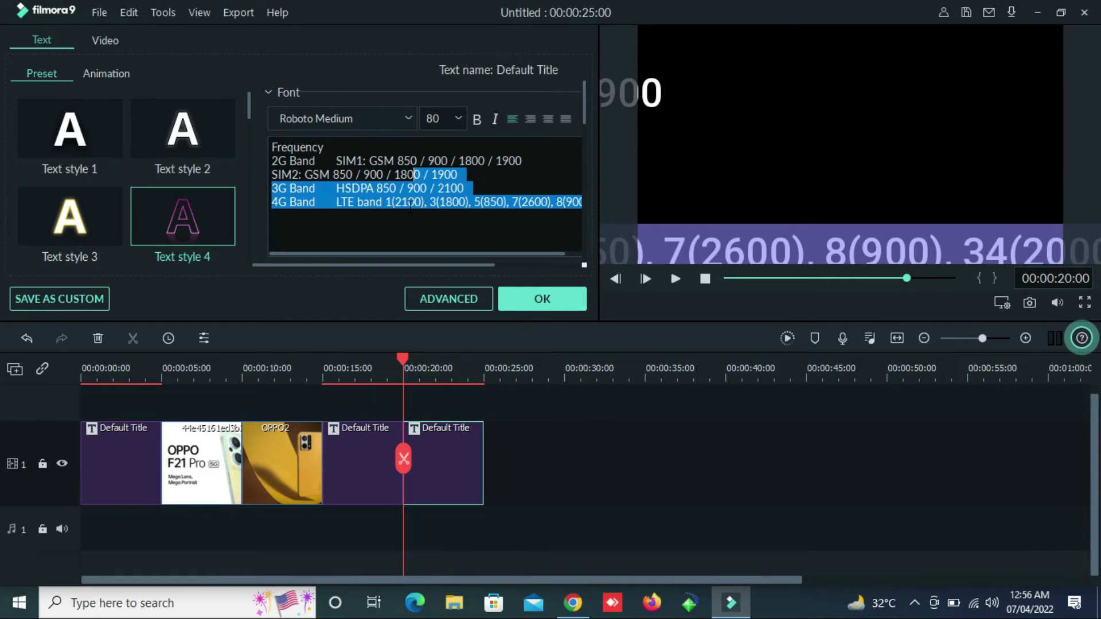
{"action": "key", "text": "shift+Up"}
{"action": "key", "text": "shift+Up"}
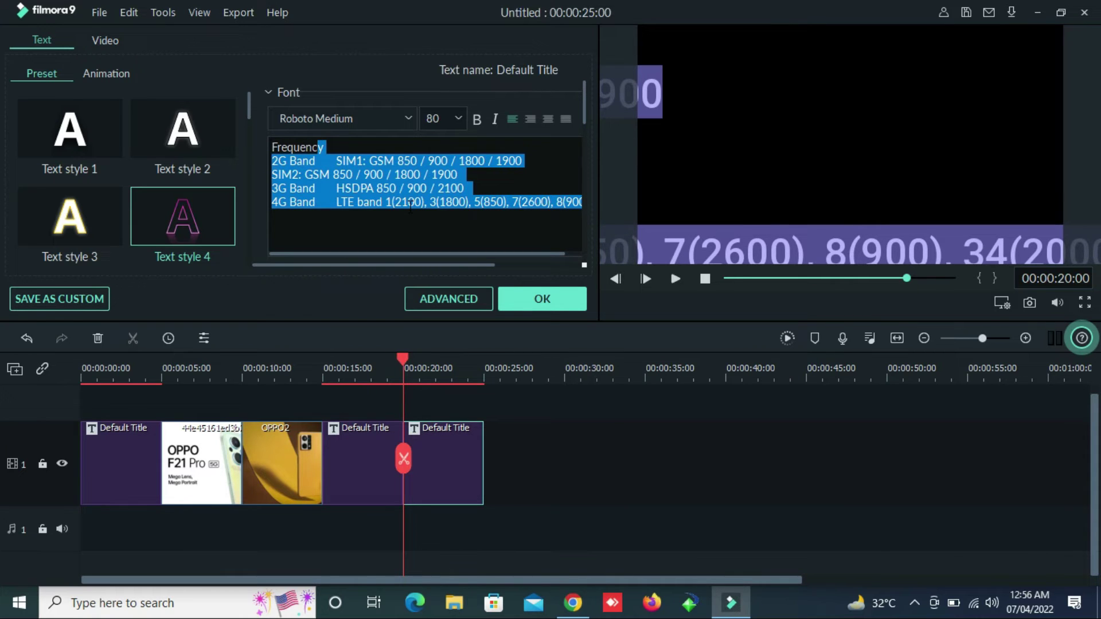
{"action": "key", "text": "shift+Down"}
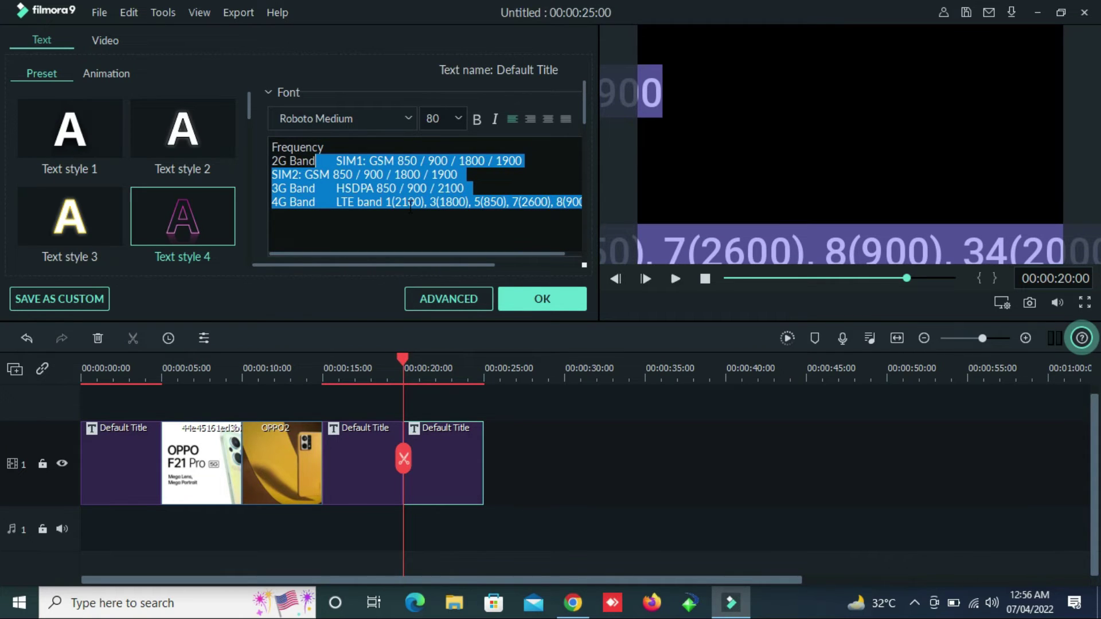
{"action": "key", "text": "shift+Home"}
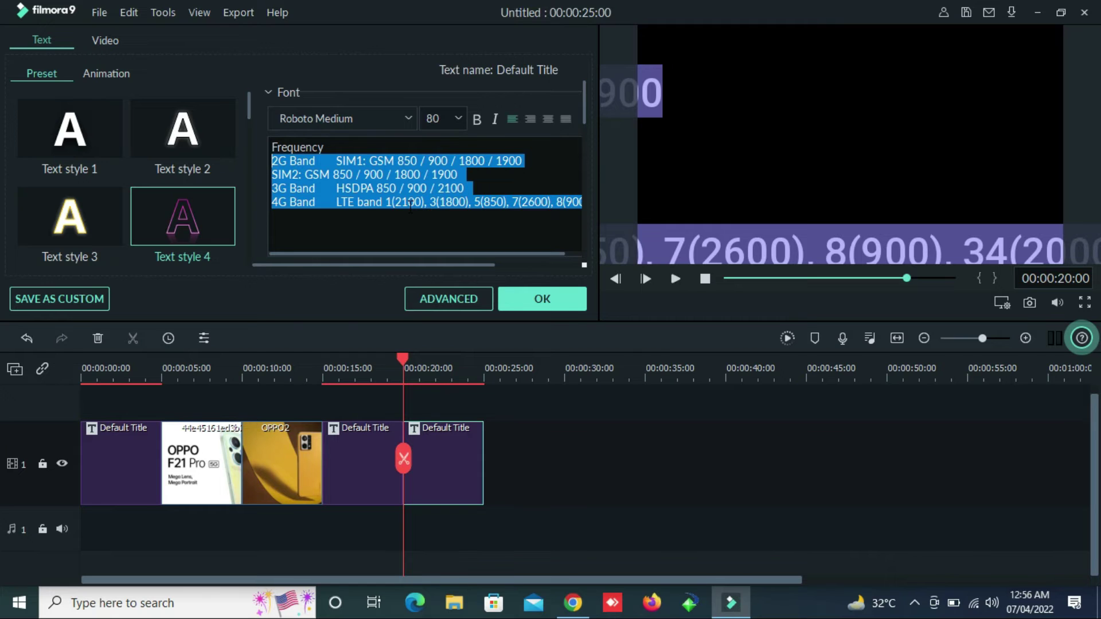
{"action": "left_click", "coordinate": [463, 118]}
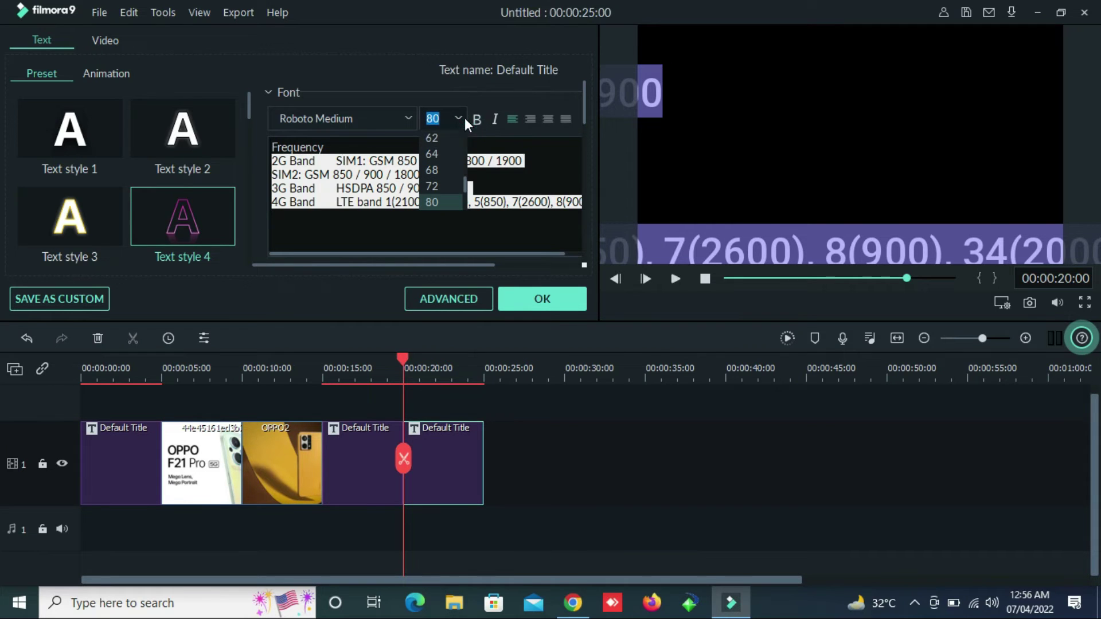
{"action": "left_click_drag", "start_coordinate": [465, 179], "coordinate": [463, 161]}
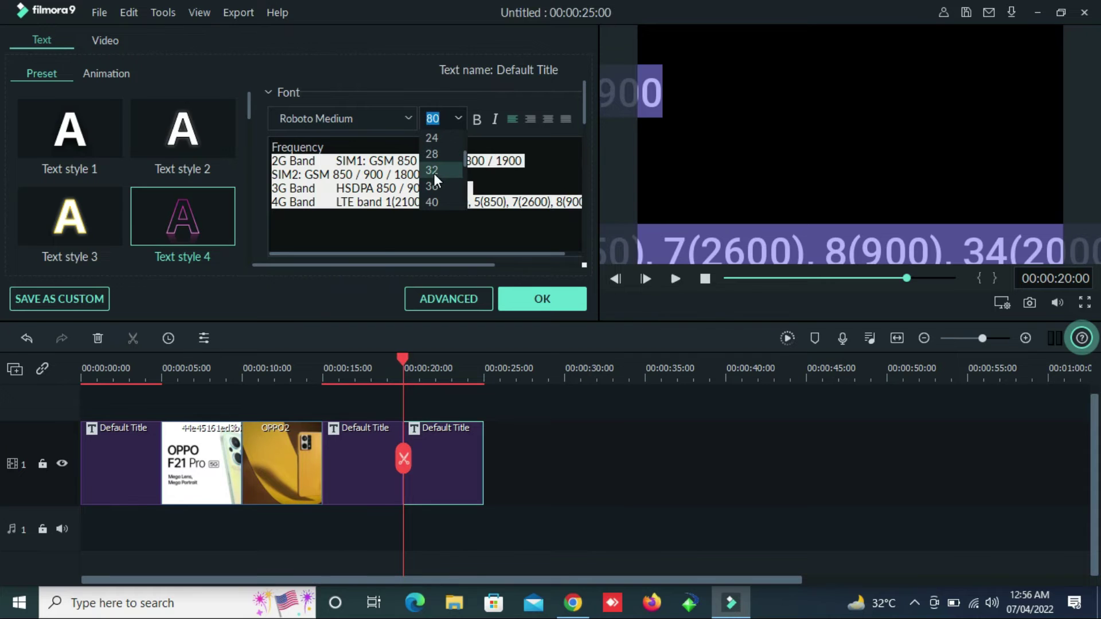
{"action": "left_click", "coordinate": [433, 172]}
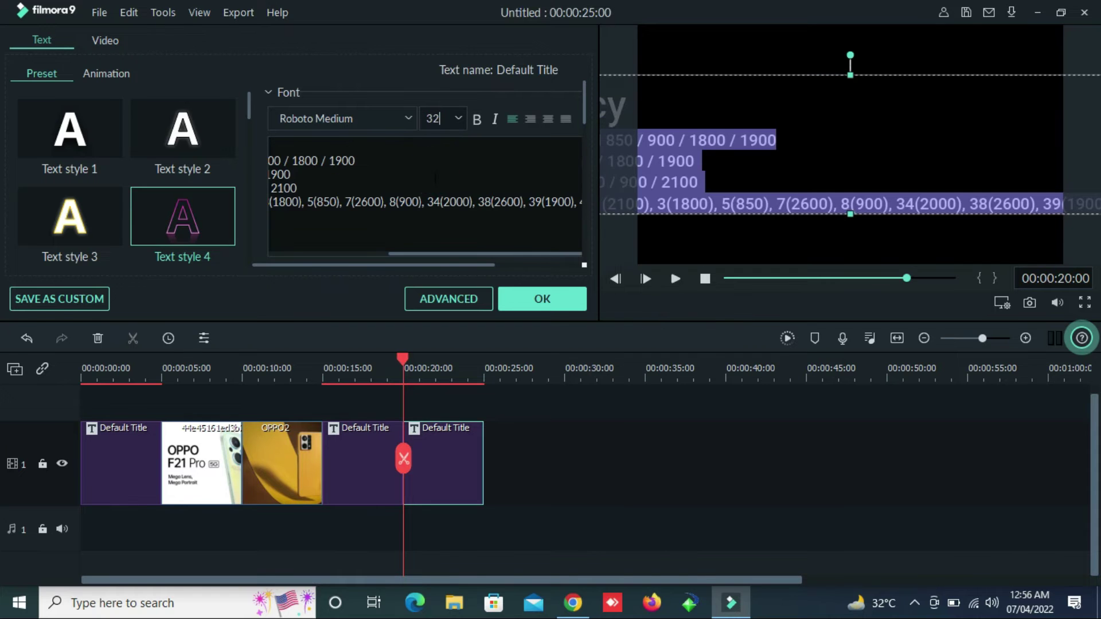
{"action": "left_click", "coordinate": [548, 306]}
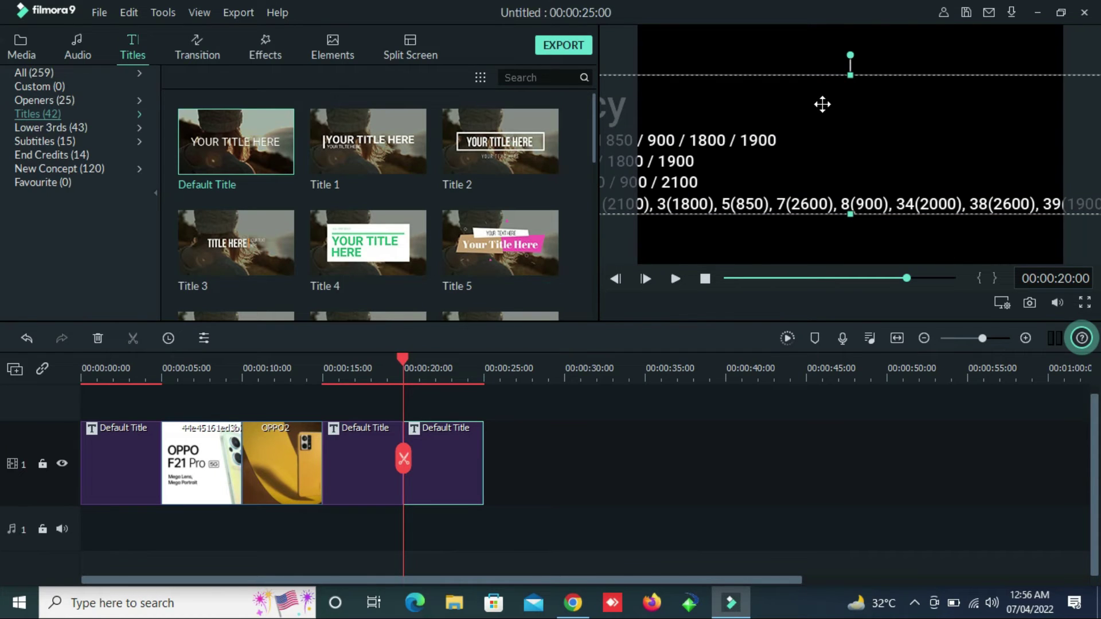
Step: Shrink and reposition the Frequency text box so all its text fits inside the preview frame, and stretch the box taller
{"action": "left_click_drag", "start_coordinate": [799, 115], "coordinate": [1064, 122]}
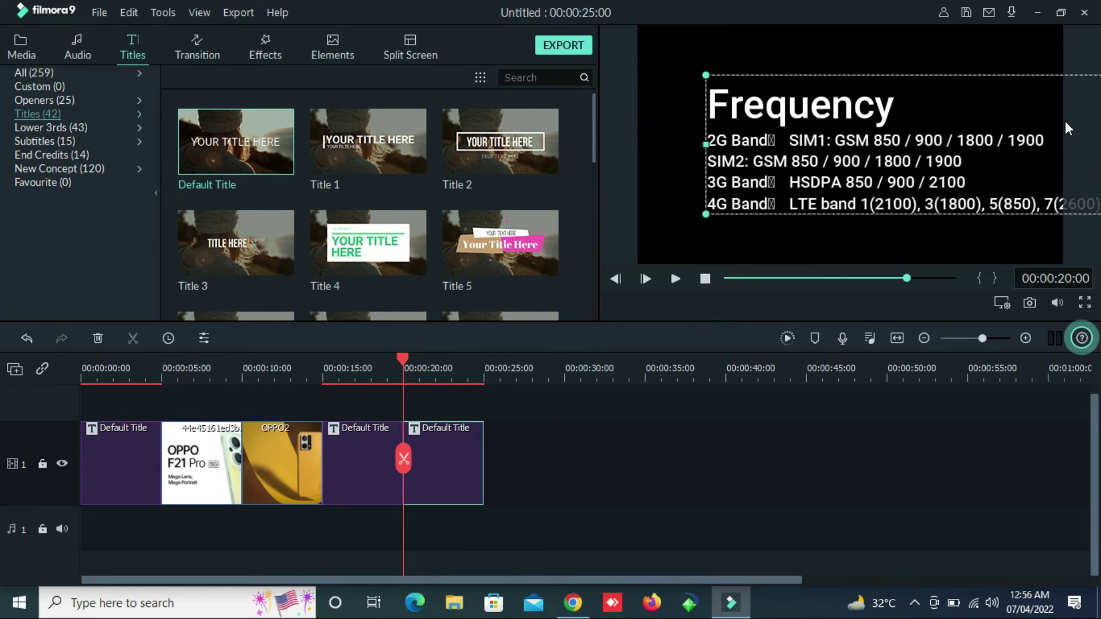
{"action": "left_click_drag", "start_coordinate": [703, 216], "coordinate": [960, 169]}
{"action": "left_click_drag", "start_coordinate": [1016, 106], "coordinate": [582, 107]}
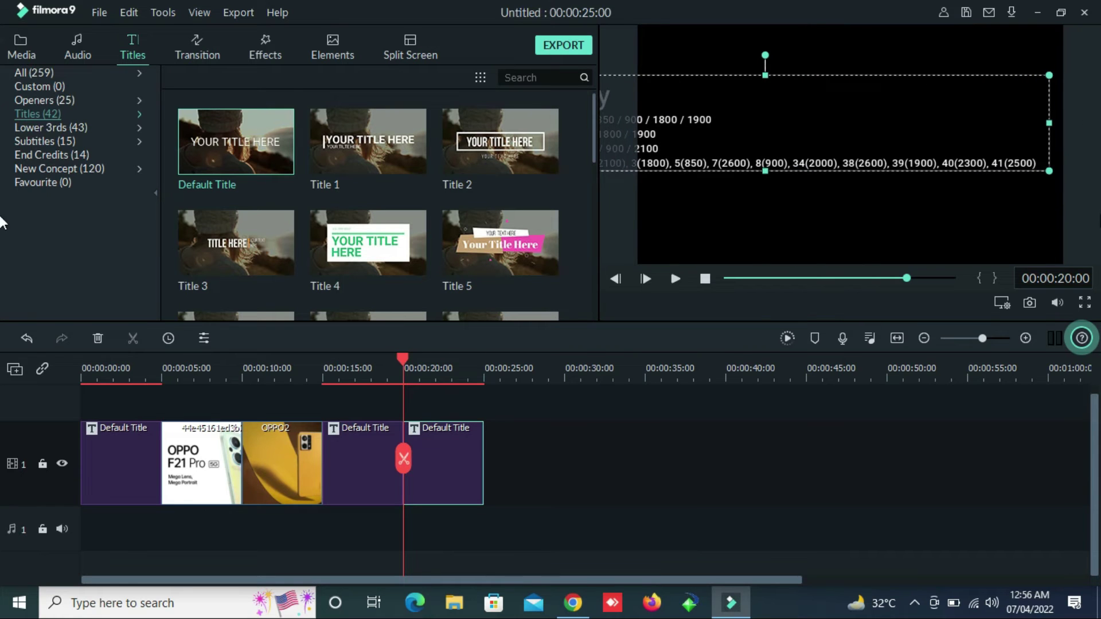
{"action": "left_click_drag", "start_coordinate": [1046, 168], "coordinate": [824, 134]}
{"action": "left_click_drag", "start_coordinate": [748, 105], "coordinate": [927, 101]}
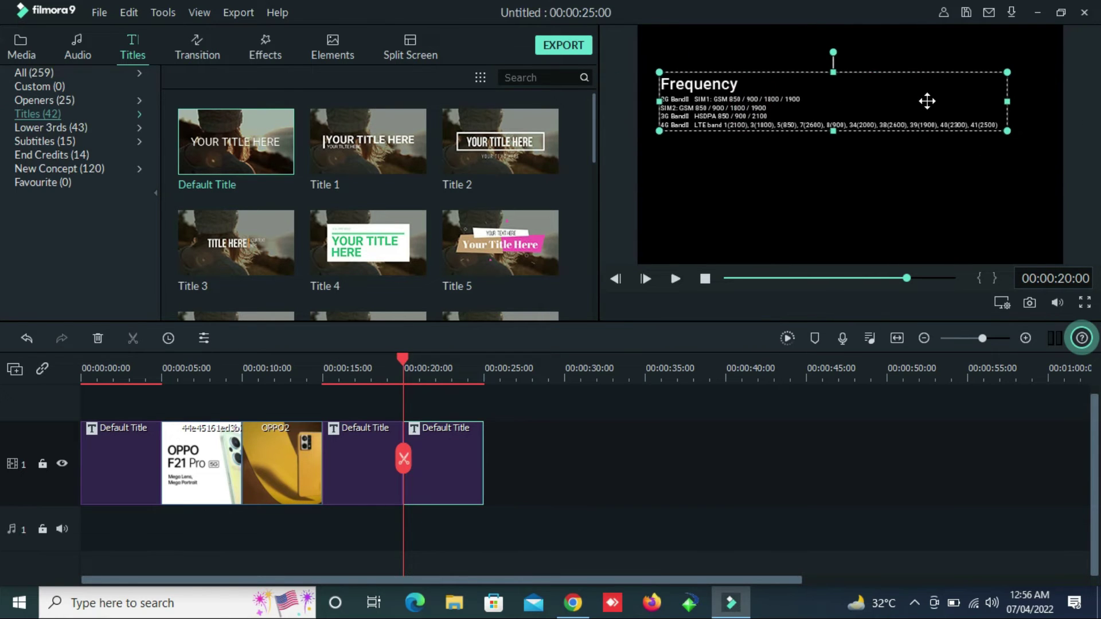
{"action": "left_click_drag", "start_coordinate": [832, 129], "coordinate": [837, 196]}
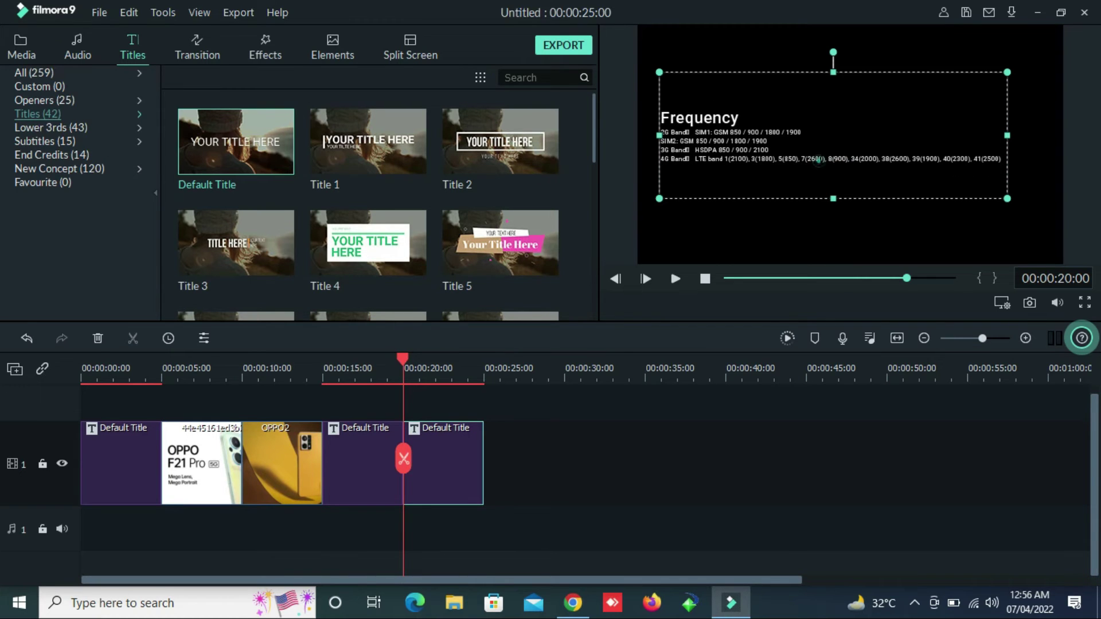
Step: Break the 4G Band row before "7(2600)", remove the new line's leading space, and accept the changes
{"action": "double_click", "coordinate": [818, 160]}
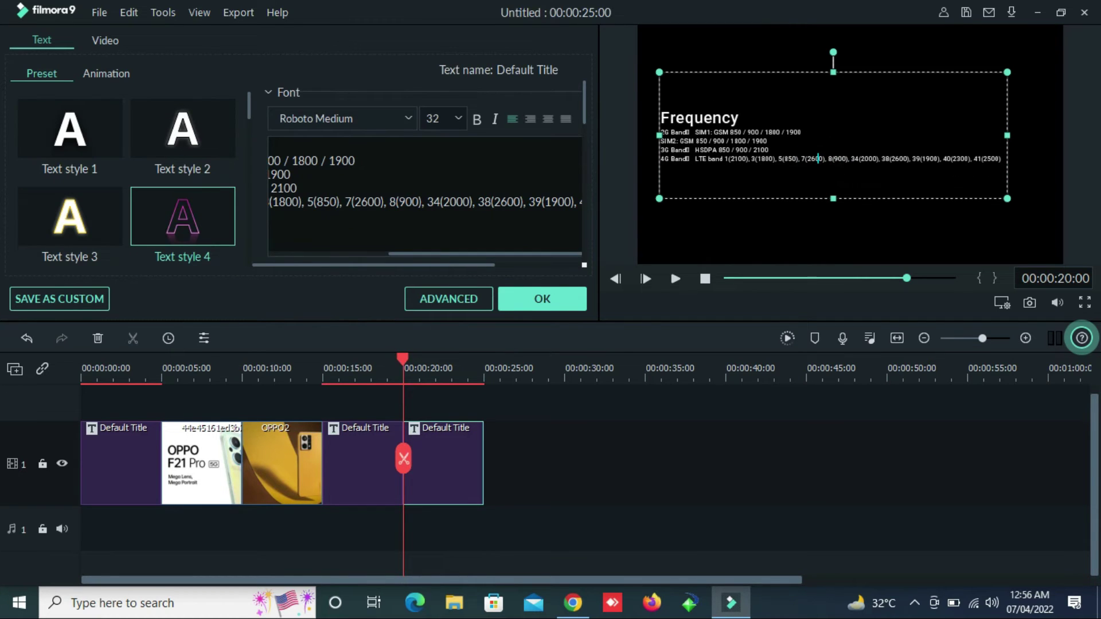
{"action": "left_click", "coordinate": [801, 160]}
{"action": "key", "text": "Return"}
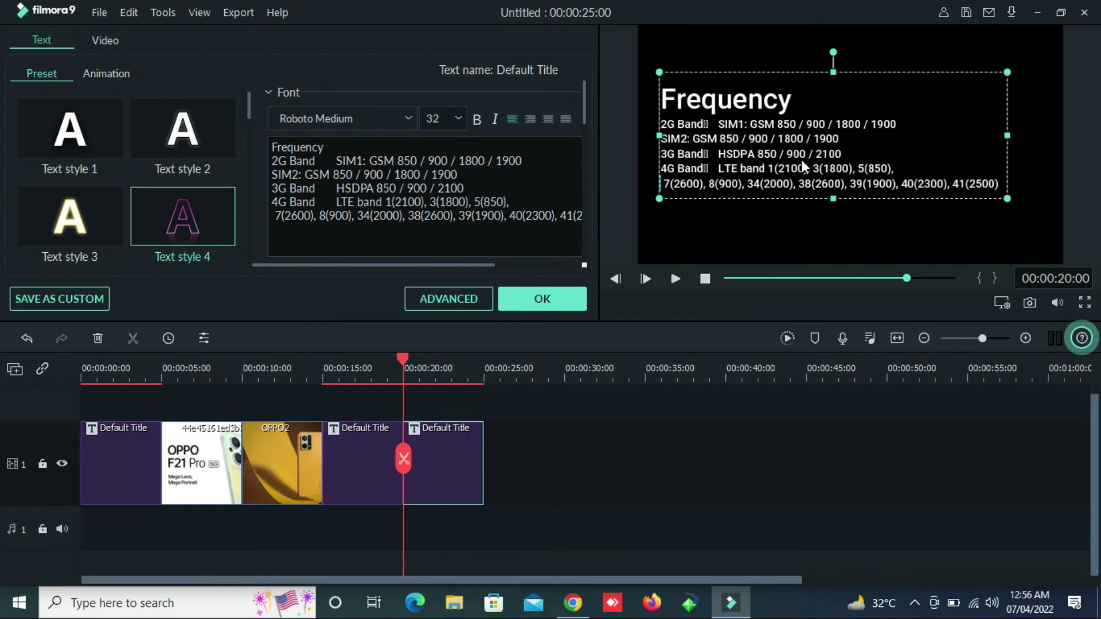
{"action": "left_click", "coordinate": [716, 235]}
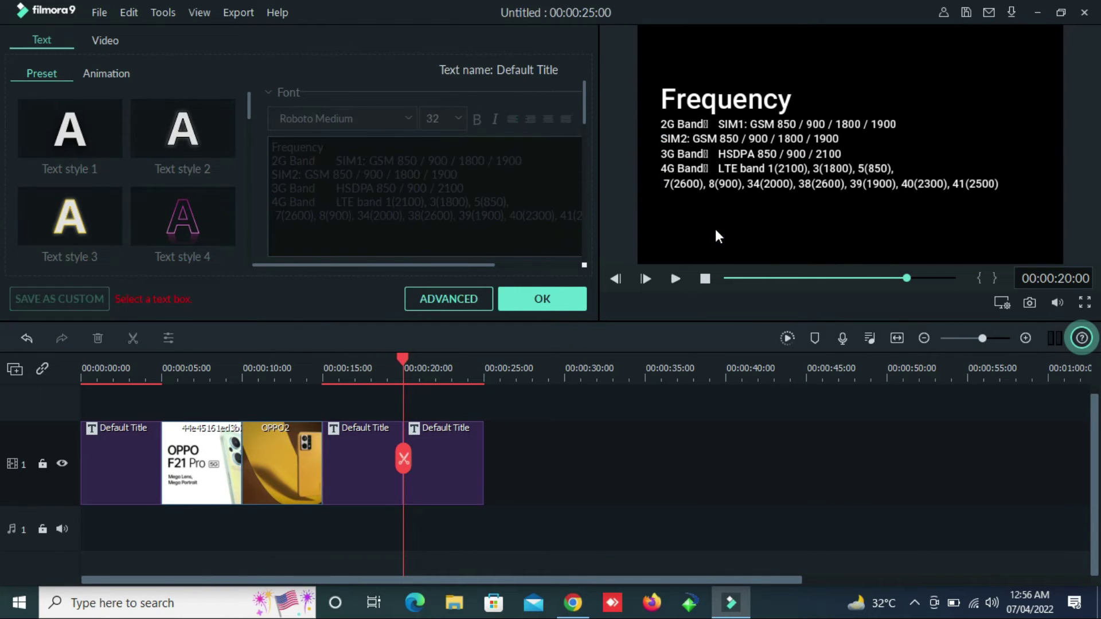
{"action": "left_click", "coordinate": [811, 149]}
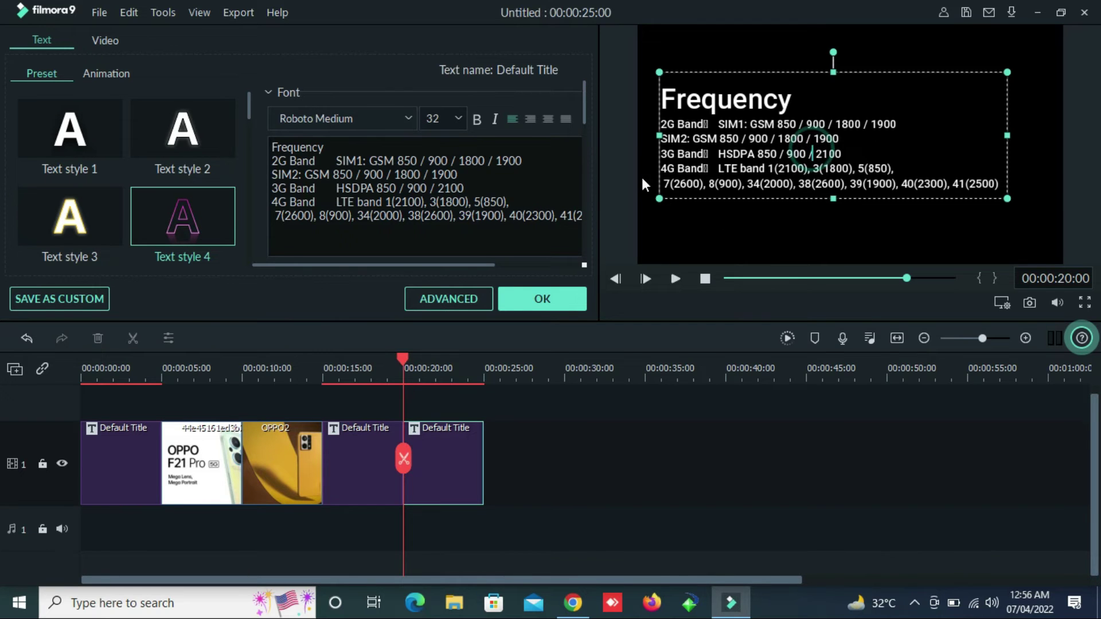
{"action": "left_click", "coordinate": [274, 215]}
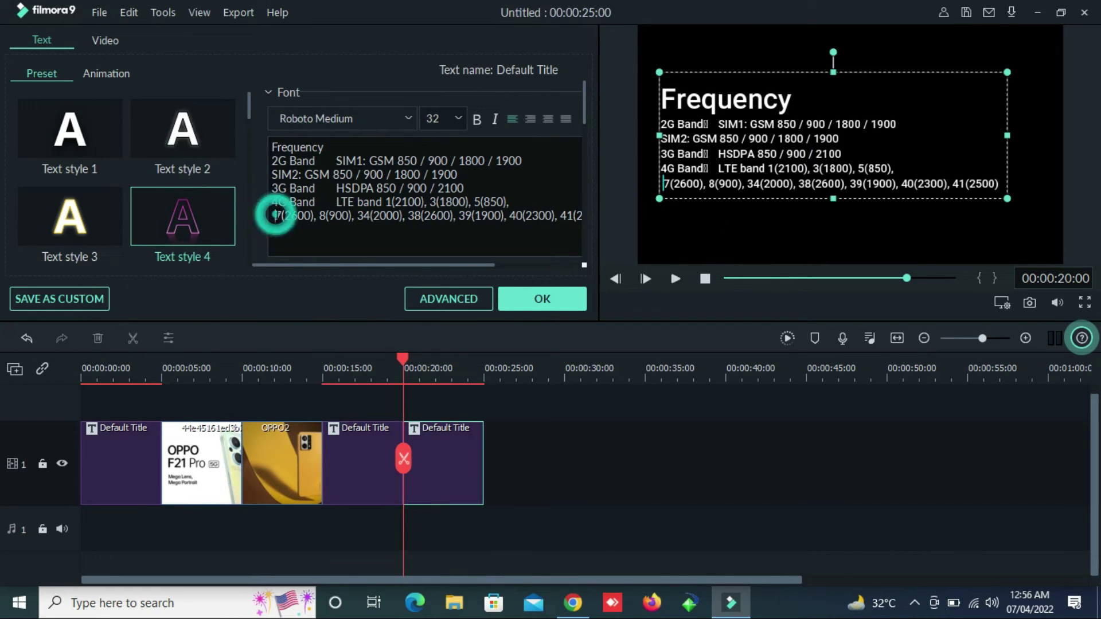
{"action": "key", "text": "BackSpace"}
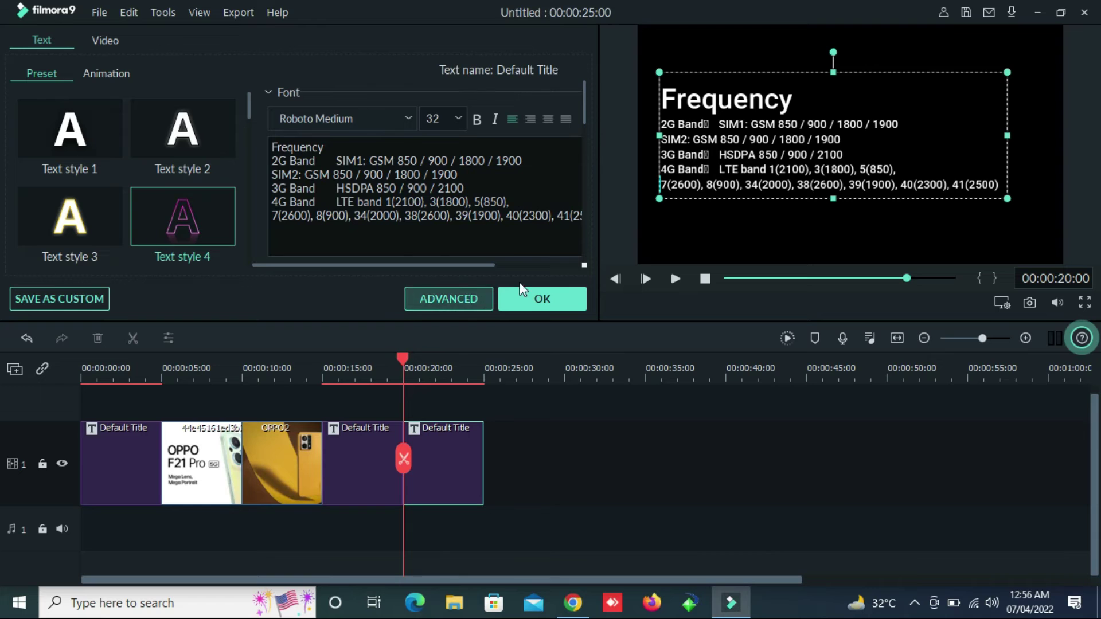
{"action": "left_click", "coordinate": [755, 229]}
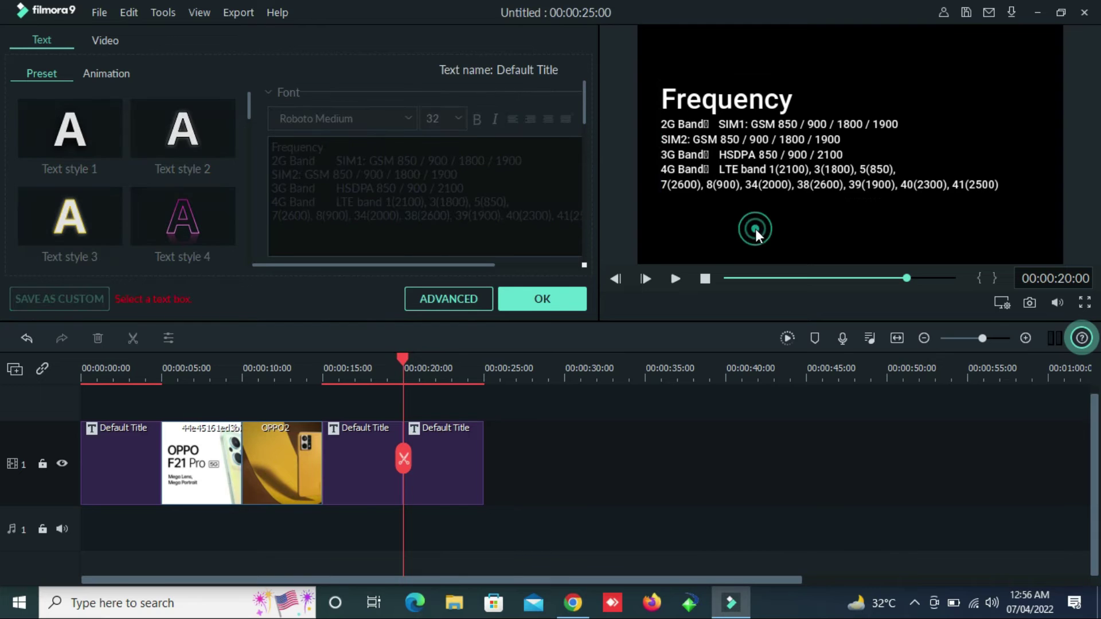
{"action": "left_click", "coordinate": [527, 299]}
Step: Play the video from about 13 seconds to preview it through the Build and Frequency titles to the end
{"action": "left_click", "coordinate": [298, 365]}
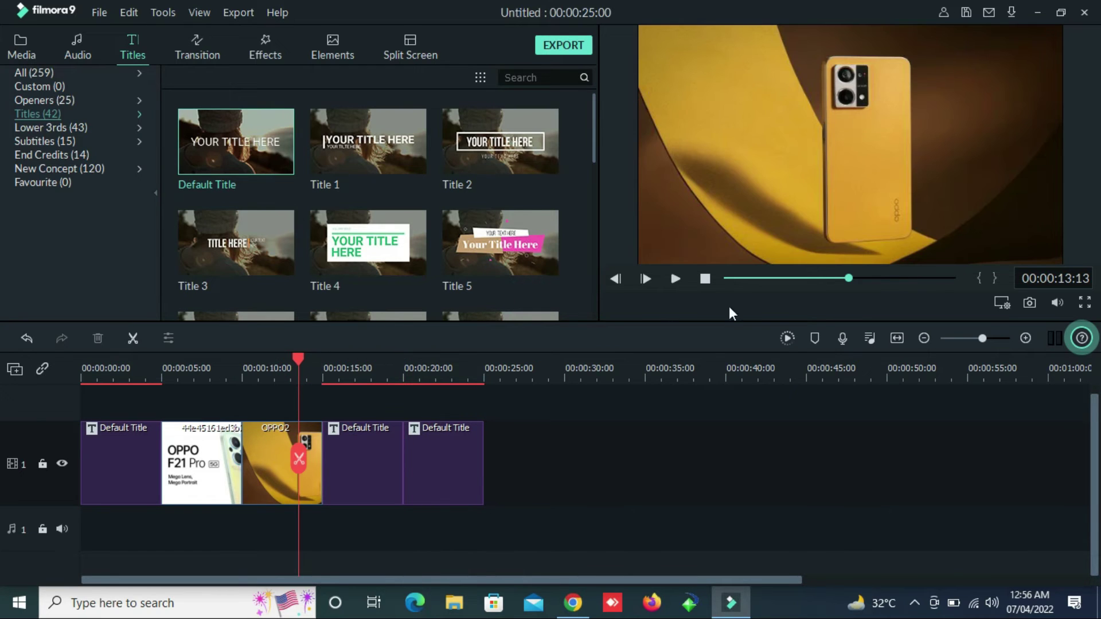
{"action": "left_click", "coordinate": [674, 279]}
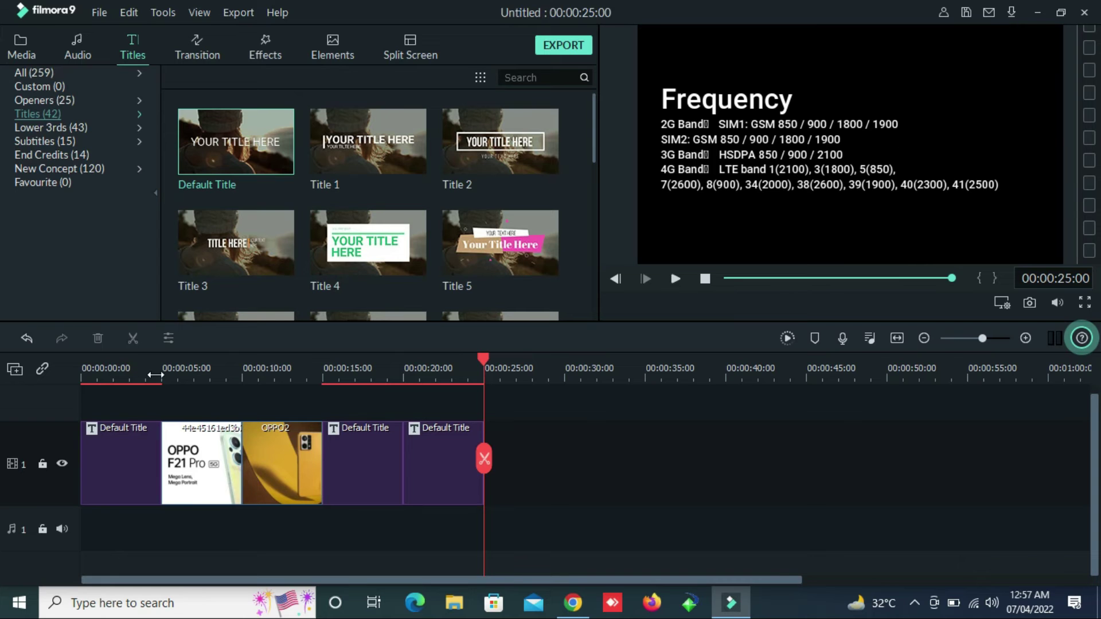
Step: Import the audio file "Anomalous Hedges - The Mini Vandals" from Downloads and place it at the start of audio track 1
{"action": "left_click", "coordinate": [26, 43]}
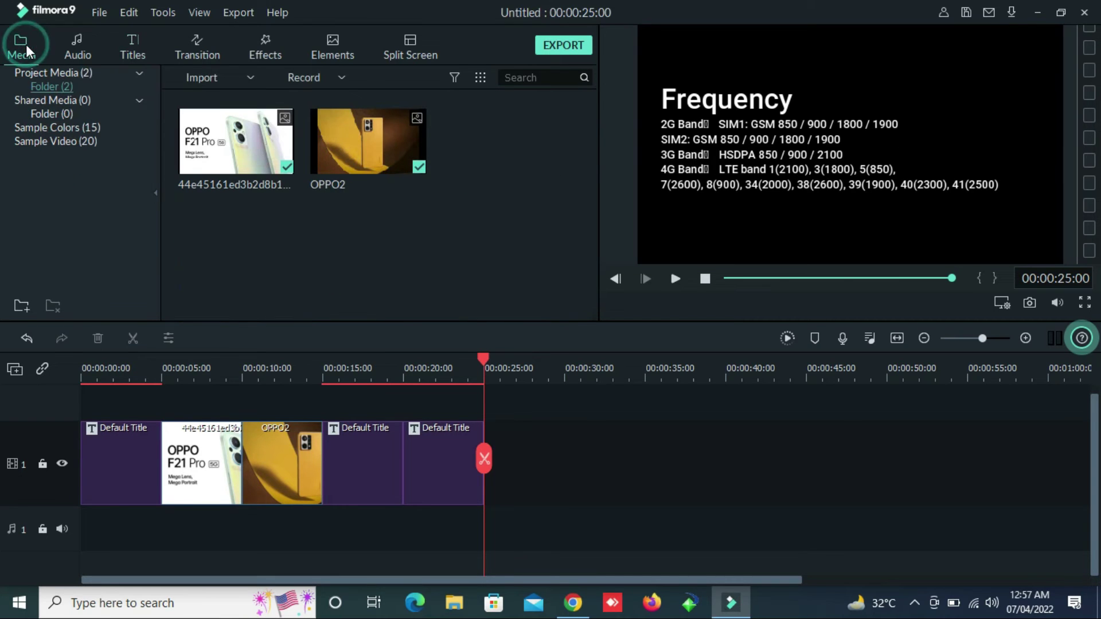
{"action": "double_click", "coordinate": [387, 268]}
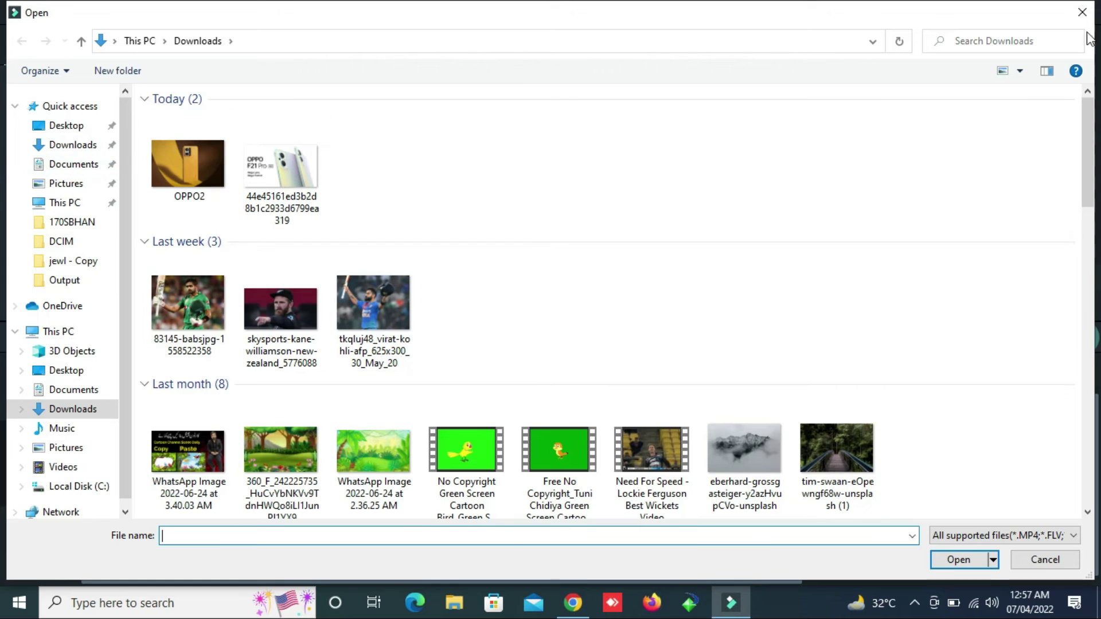
{"action": "scroll", "coordinate": [1082, 162], "scroll_direction": "down", "scroll_amount": 5}
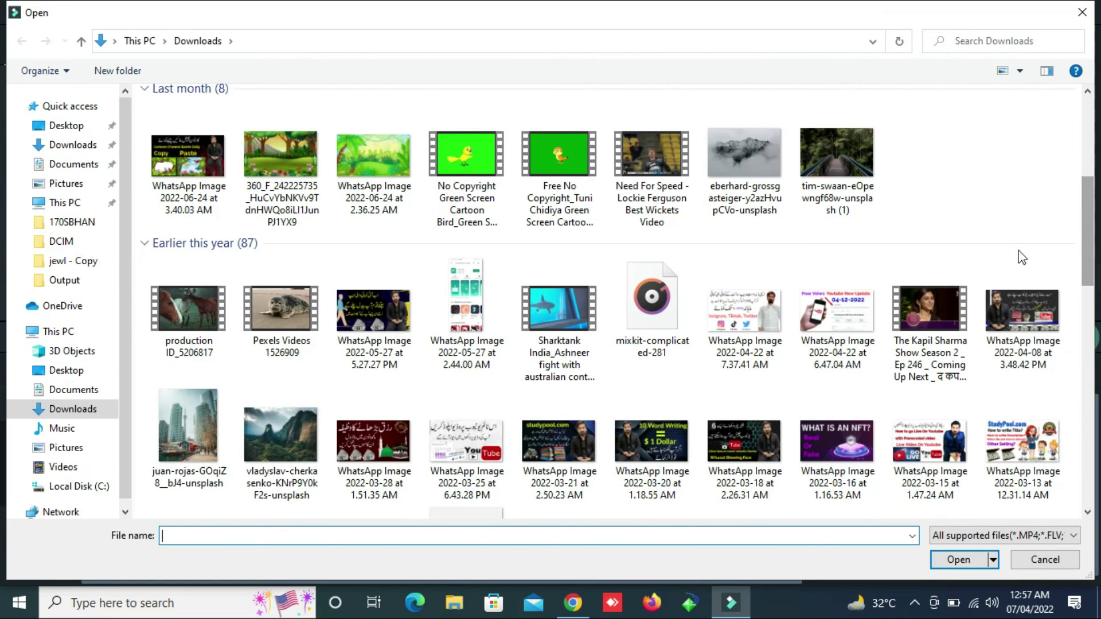
{"action": "left_click_drag", "start_coordinate": [1088, 238], "coordinate": [1097, 329]}
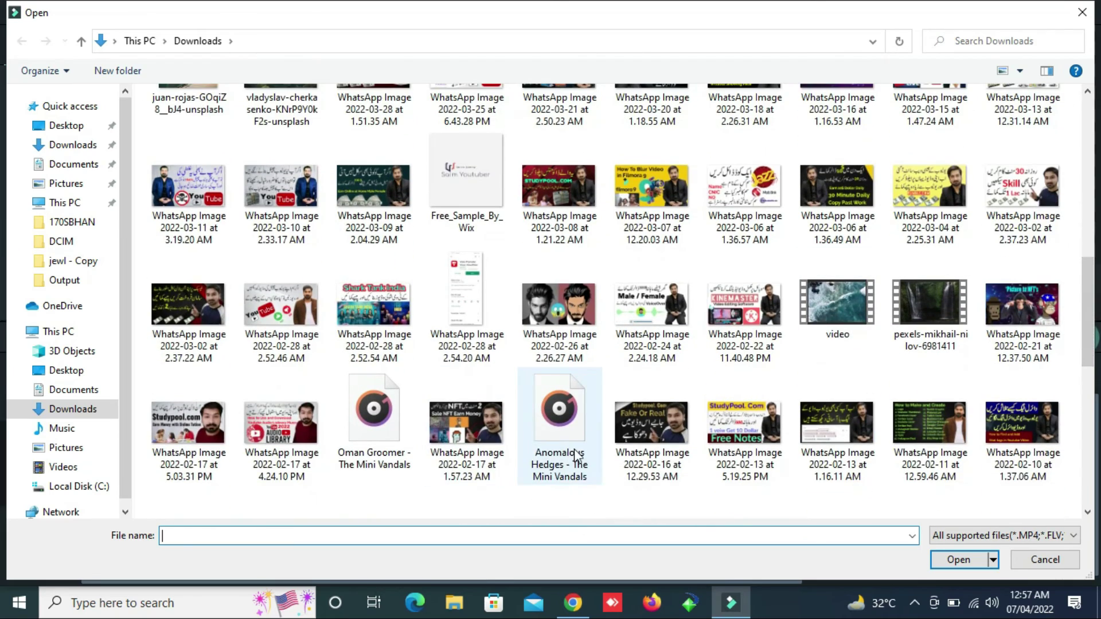
{"action": "double_click", "coordinate": [554, 429]}
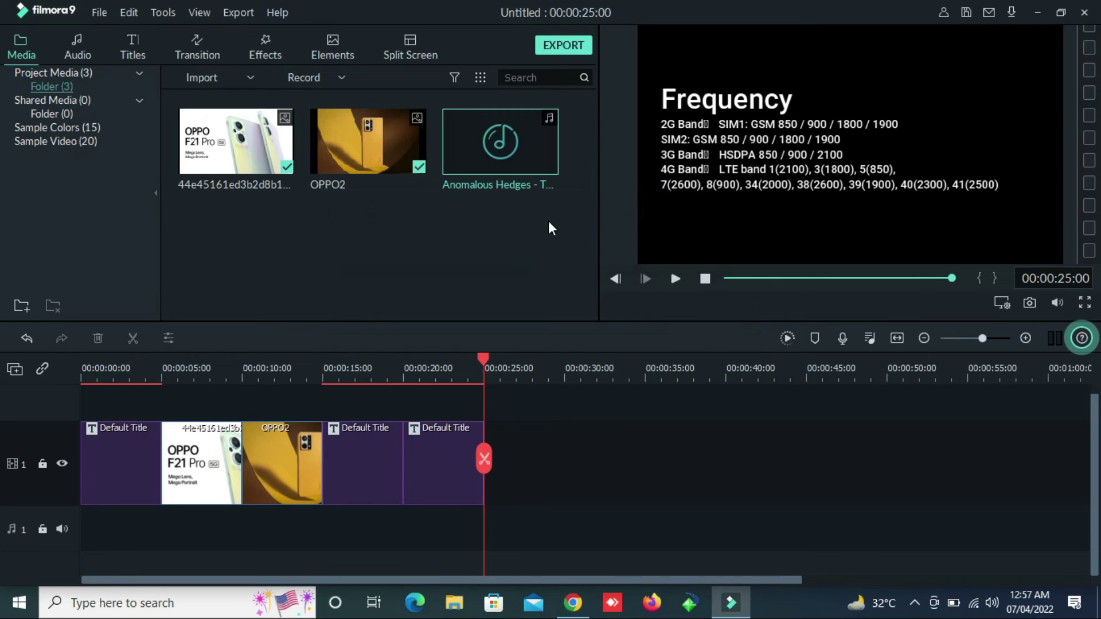
{"action": "left_click_drag", "start_coordinate": [522, 132], "coordinate": [73, 507]}
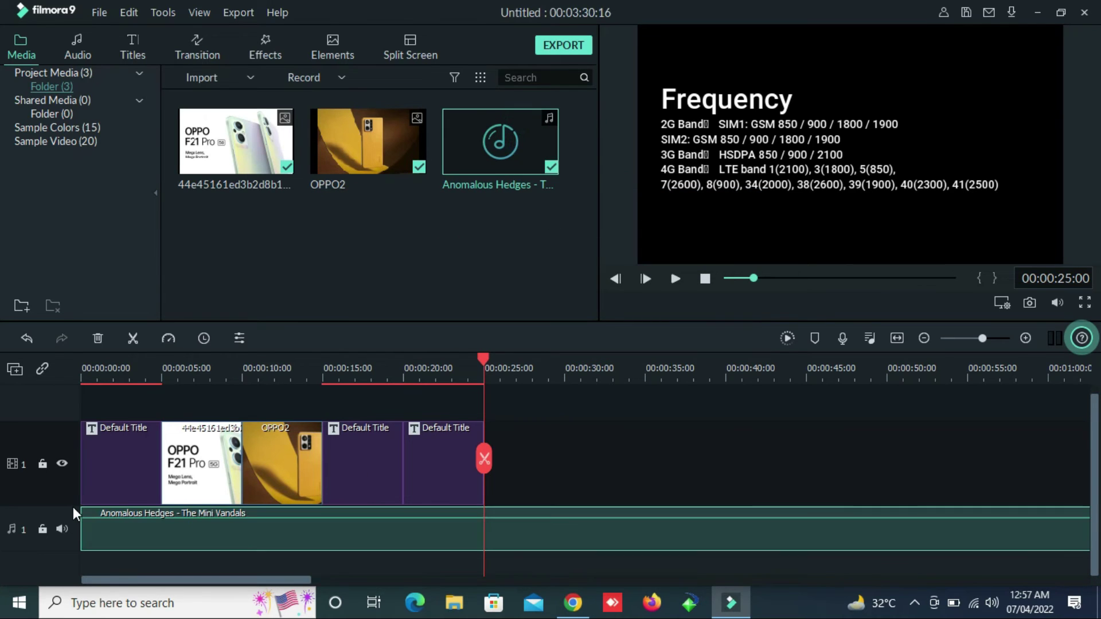
Step: Preview the video with its music from the start, skipping ahead to the second phone image and the specification titles
{"action": "left_click", "coordinate": [85, 367]}
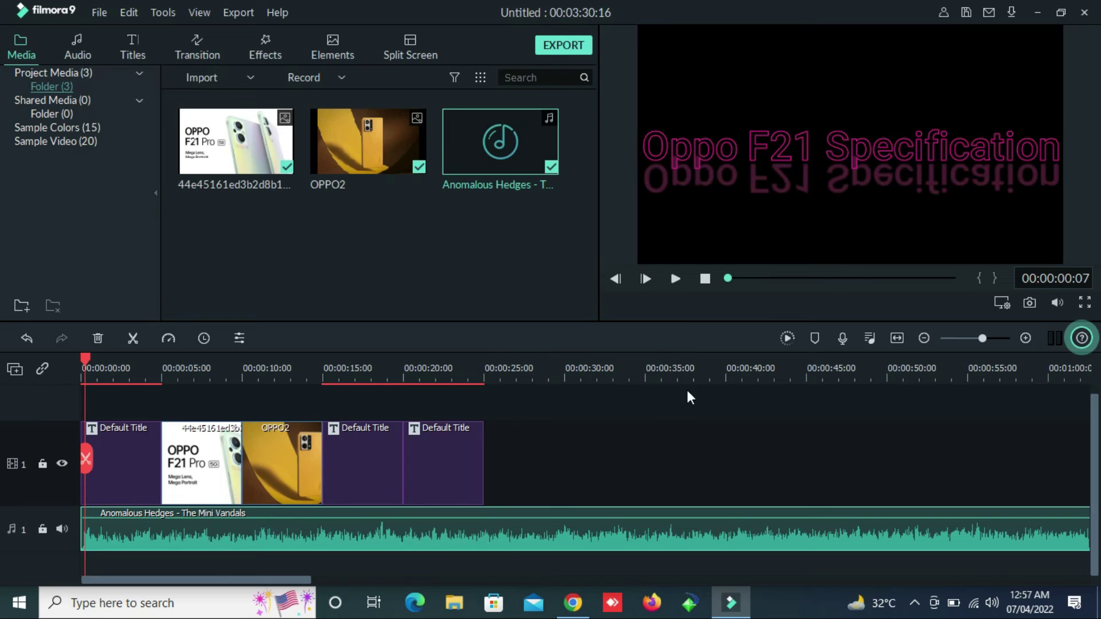
{"action": "left_click", "coordinate": [673, 280]}
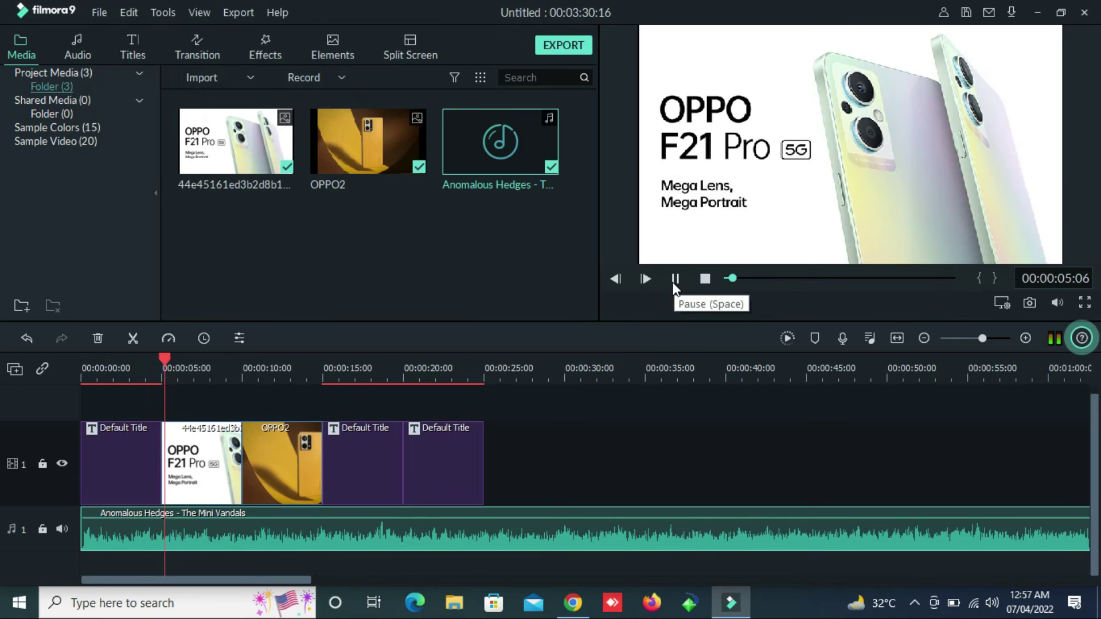
{"action": "left_click", "coordinate": [249, 377]}
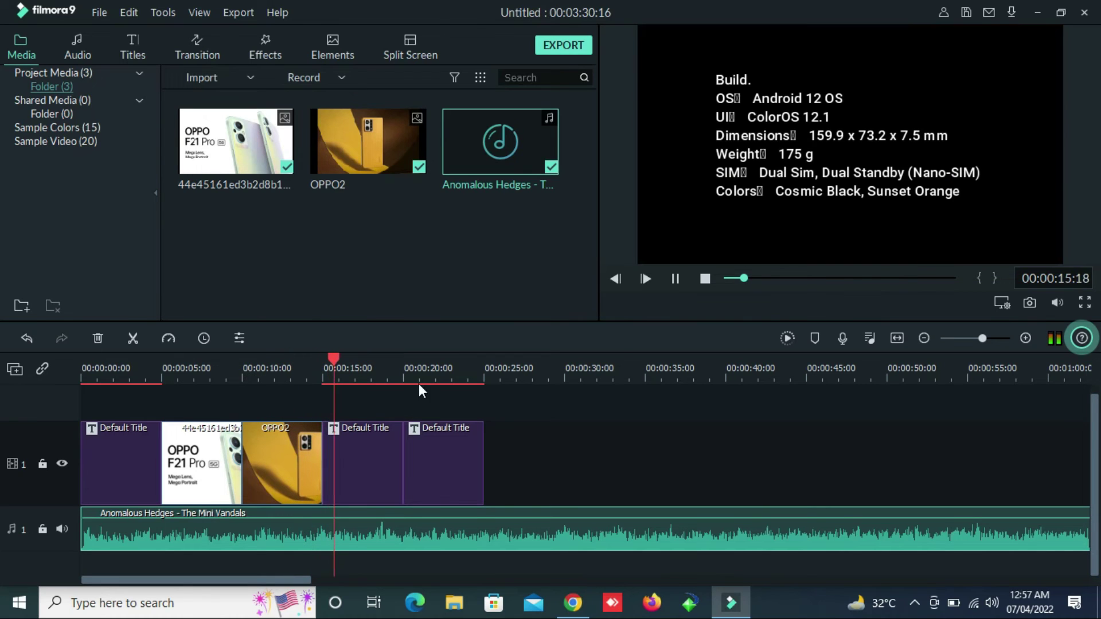
{"action": "left_click", "coordinate": [387, 363]}
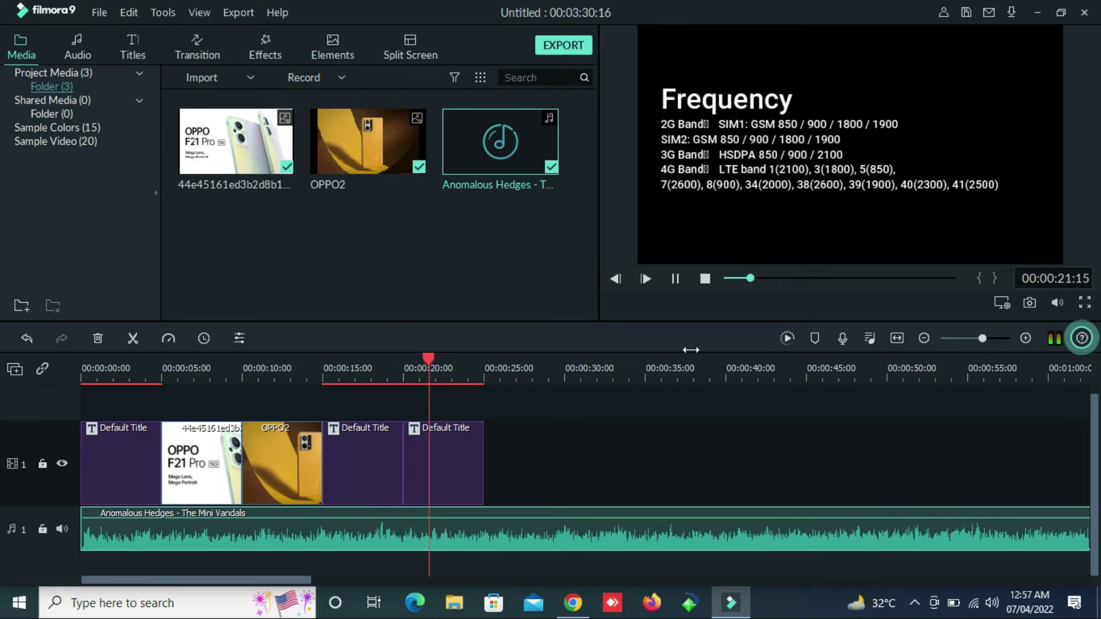
{"action": "left_click", "coordinate": [675, 281]}
Step: Extend the Frequency title clip to end at about 38 seconds and play part of the extended section
{"action": "left_click", "coordinate": [456, 473]}
{"action": "left_click_drag", "start_coordinate": [485, 464], "coordinate": [697, 483]}
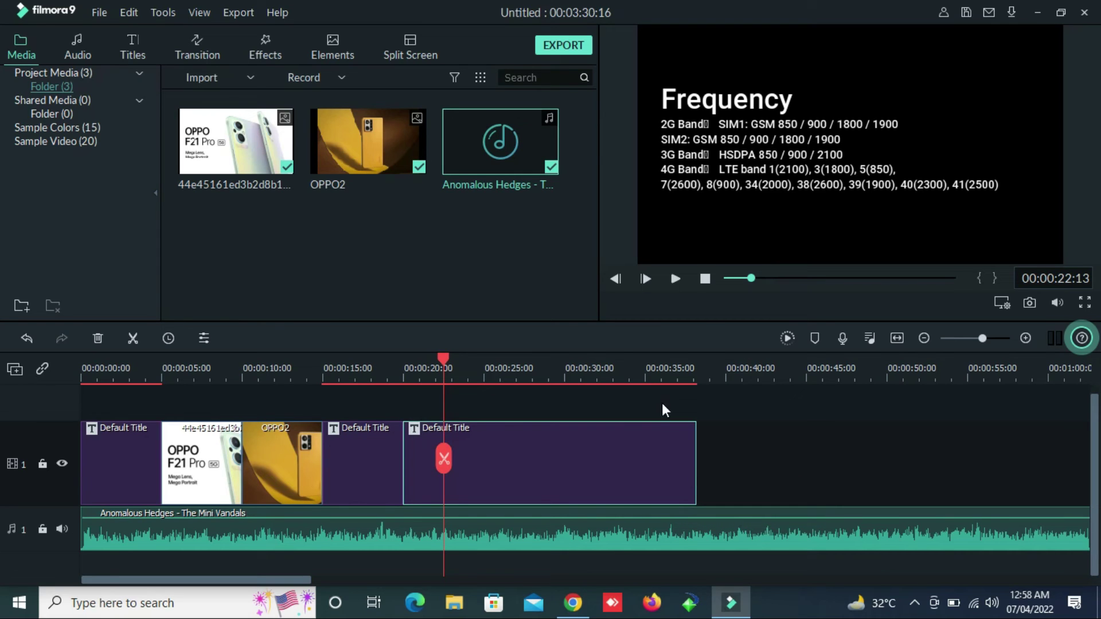
{"action": "left_click", "coordinate": [680, 277]}
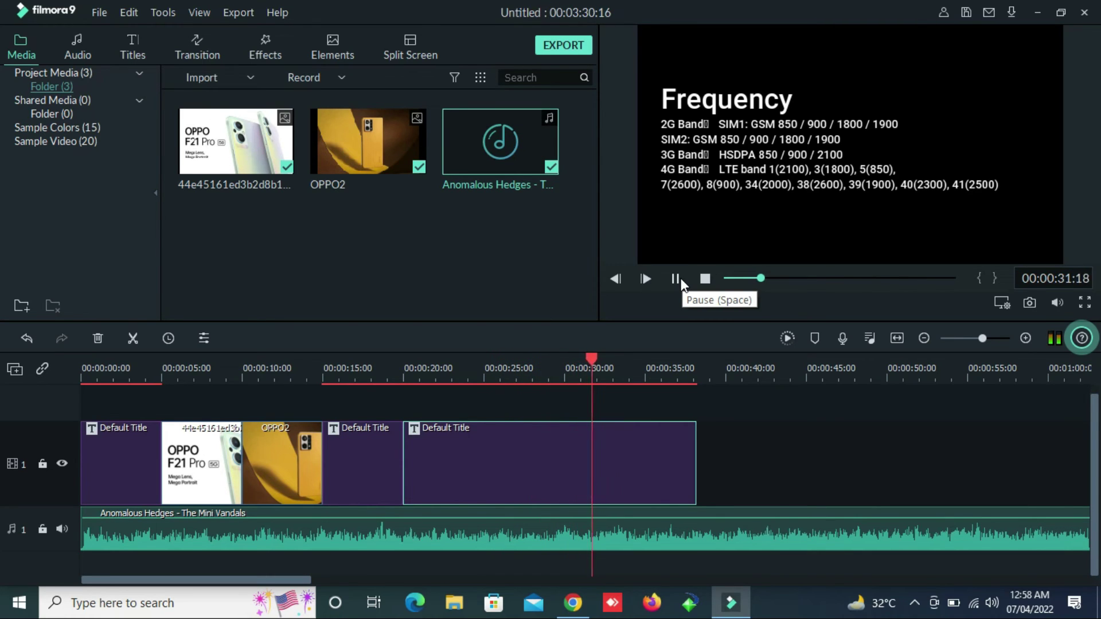
{"action": "left_click", "coordinate": [680, 280]}
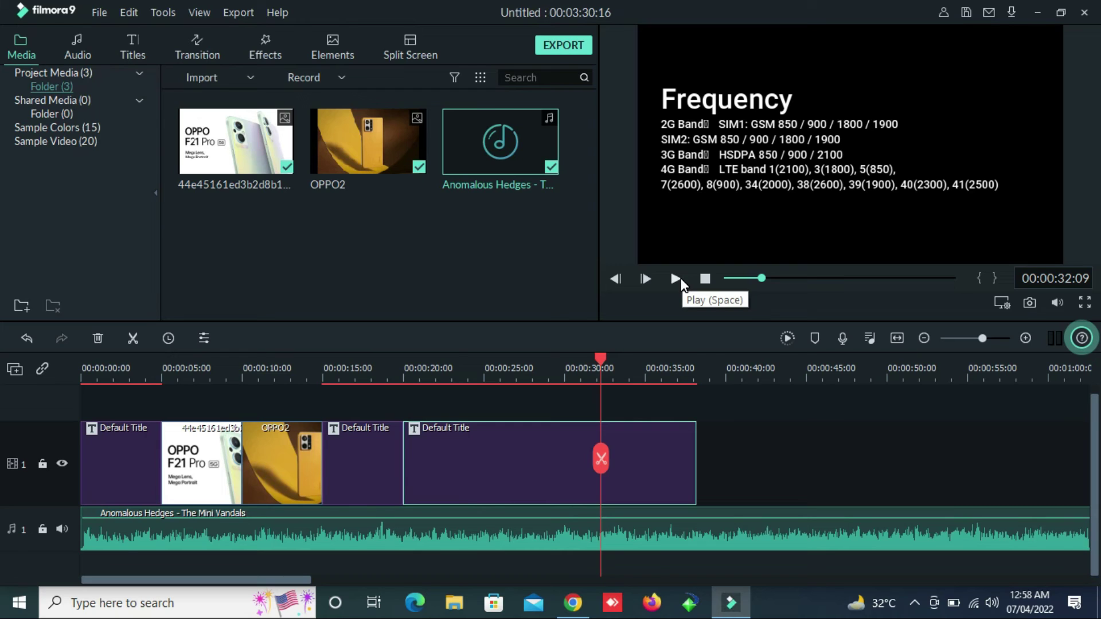
{"action": "left_click", "coordinate": [676, 278]}
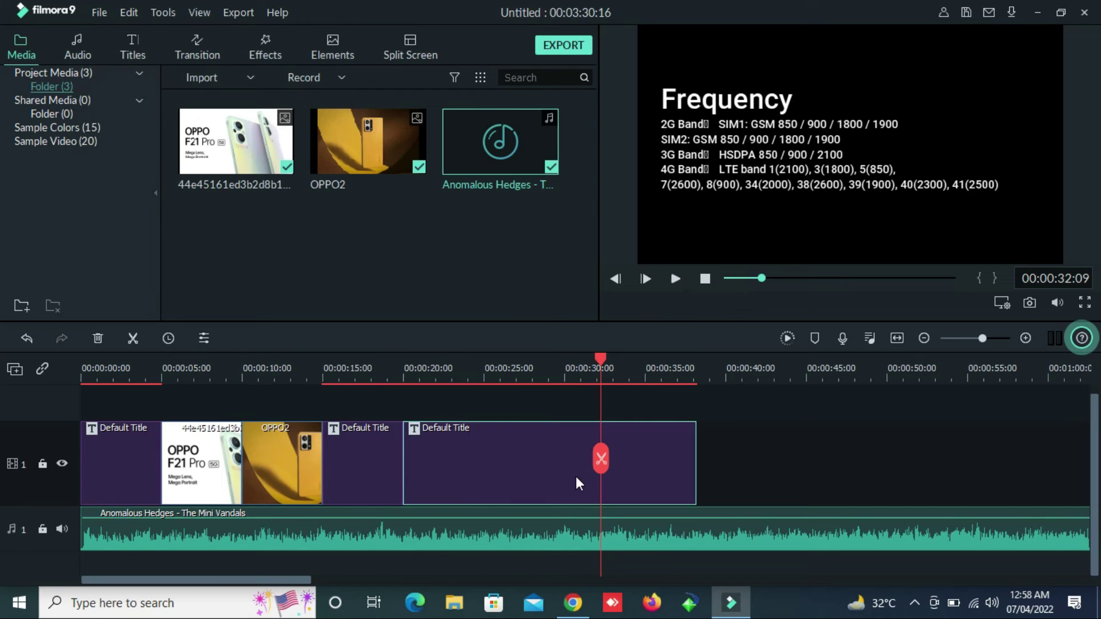
Step: Switch to Chrome, look through the open YouTube phone-review channel pages, and return to Filmora9
{"action": "left_click", "coordinate": [573, 602]}
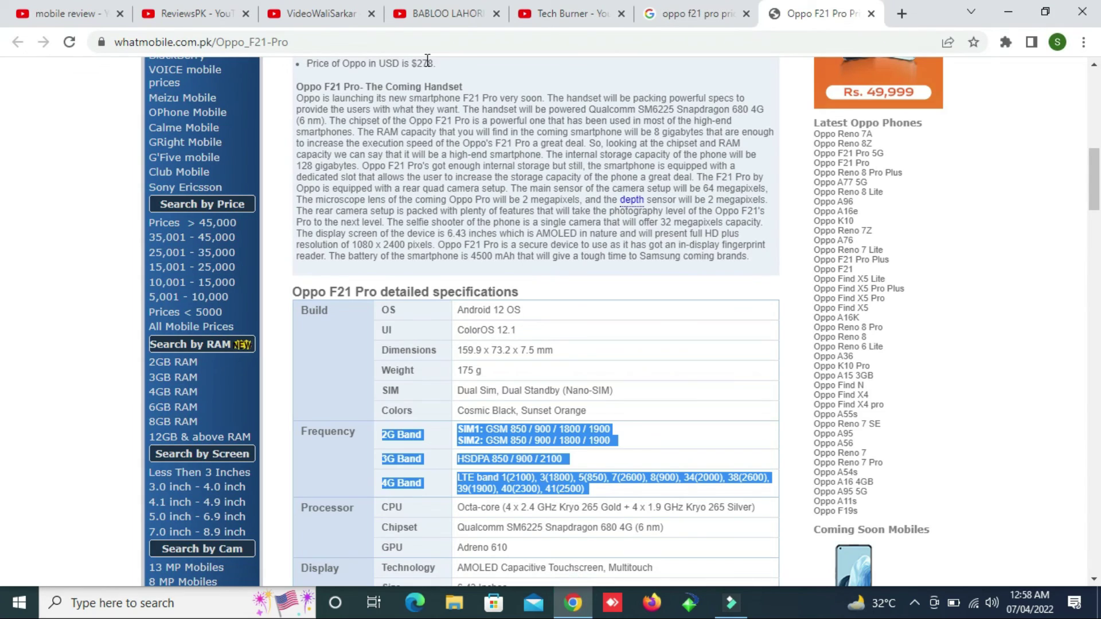
{"action": "left_click", "coordinate": [160, 4]}
{"action": "left_click", "coordinate": [335, 7]}
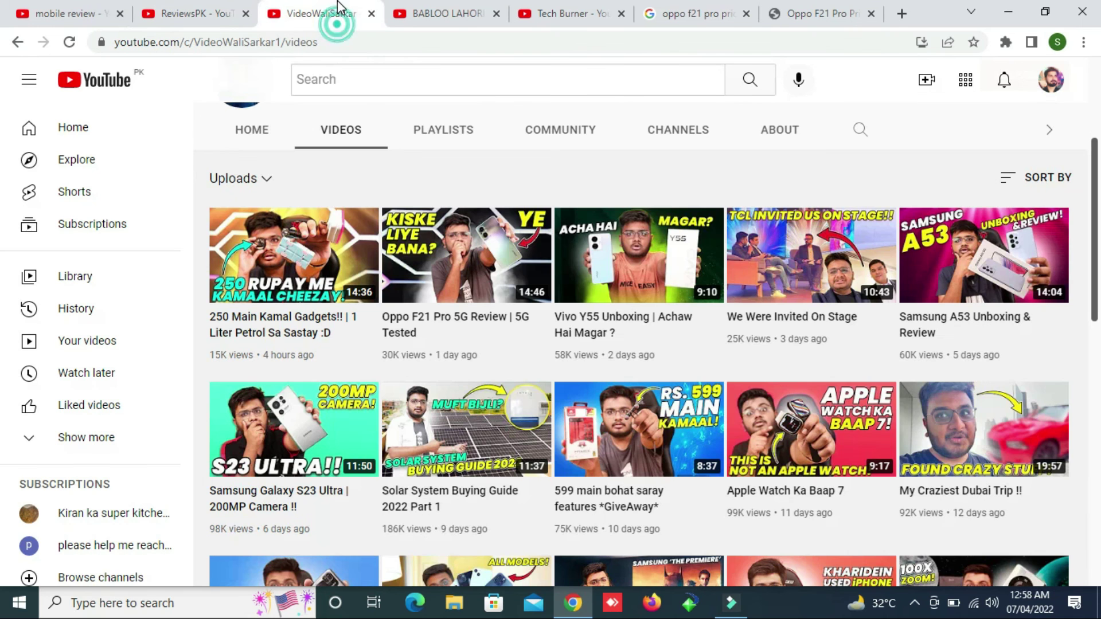
{"action": "left_click", "coordinate": [409, 8]}
{"action": "left_click", "coordinate": [555, 13]}
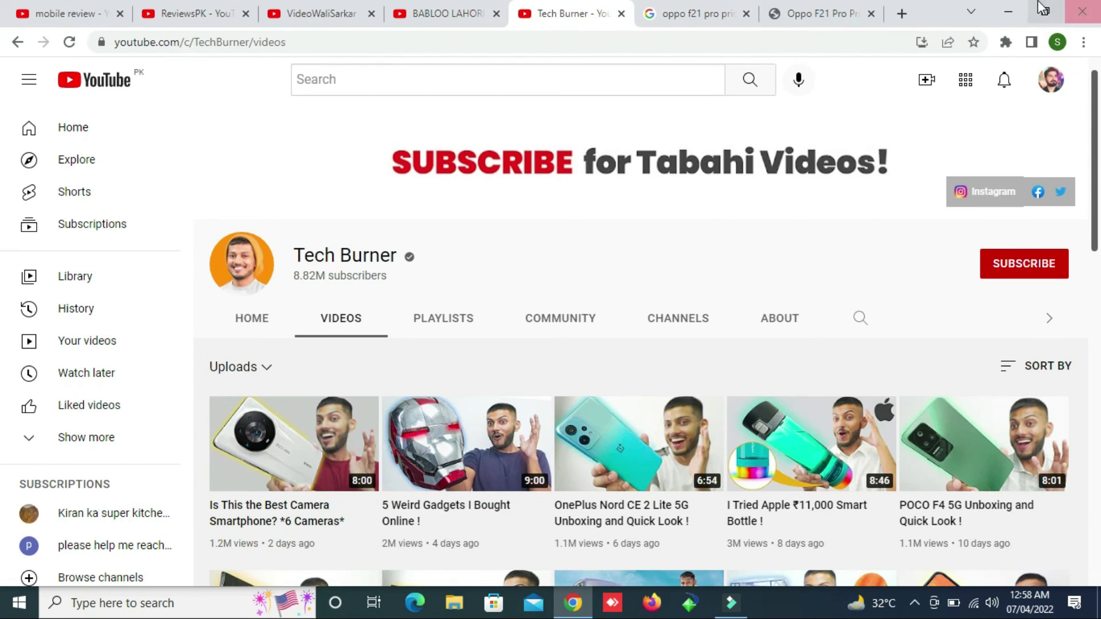
{"action": "left_click", "coordinate": [1008, 11]}
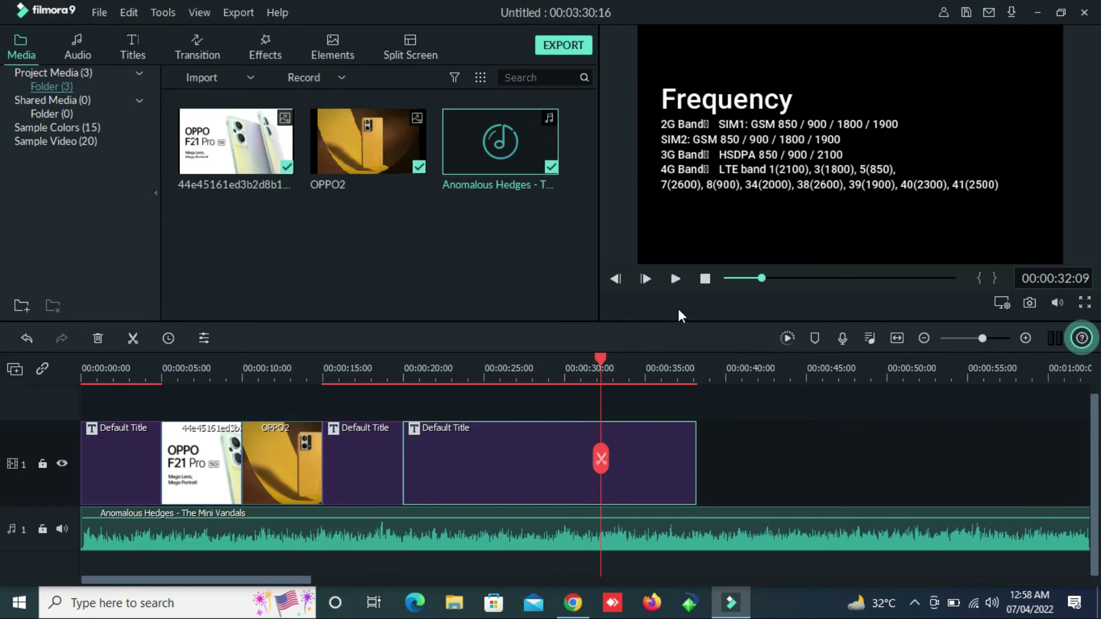
Step: Preview the video from about 2 seconds through the opening title and the first phone image
{"action": "left_click", "coordinate": [118, 355]}
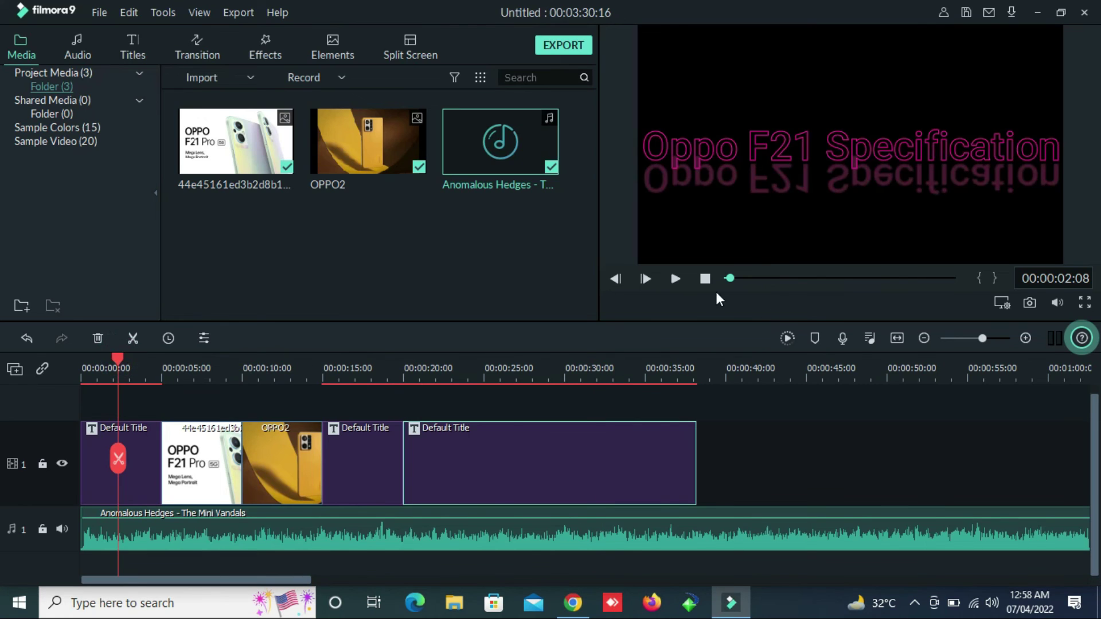
{"action": "left_click", "coordinate": [675, 278]}
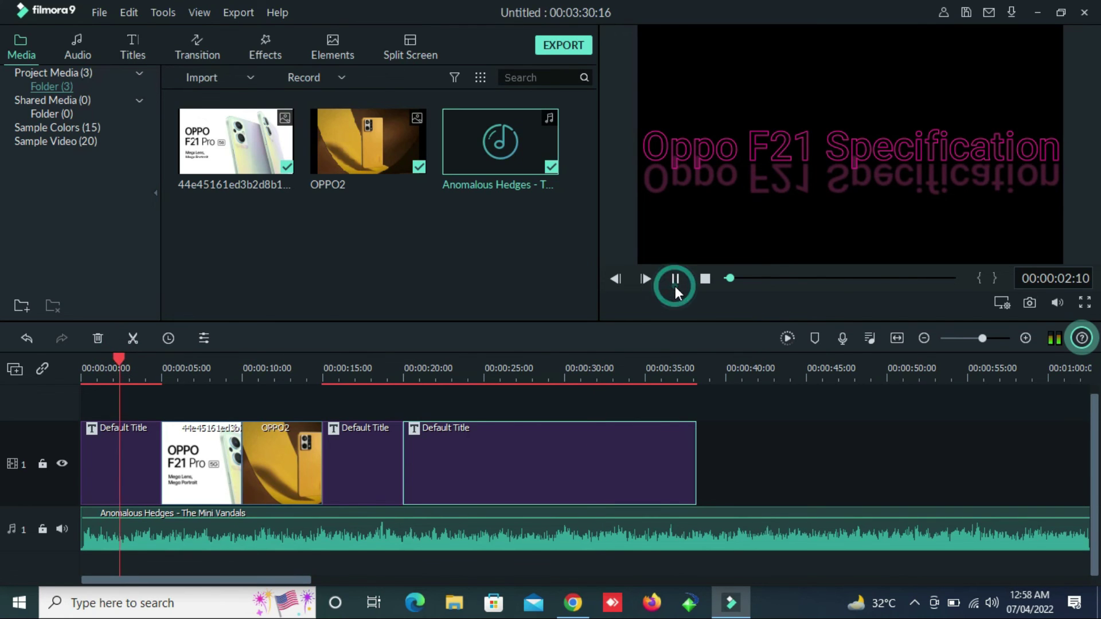
{"action": "left_click", "coordinate": [675, 278]}
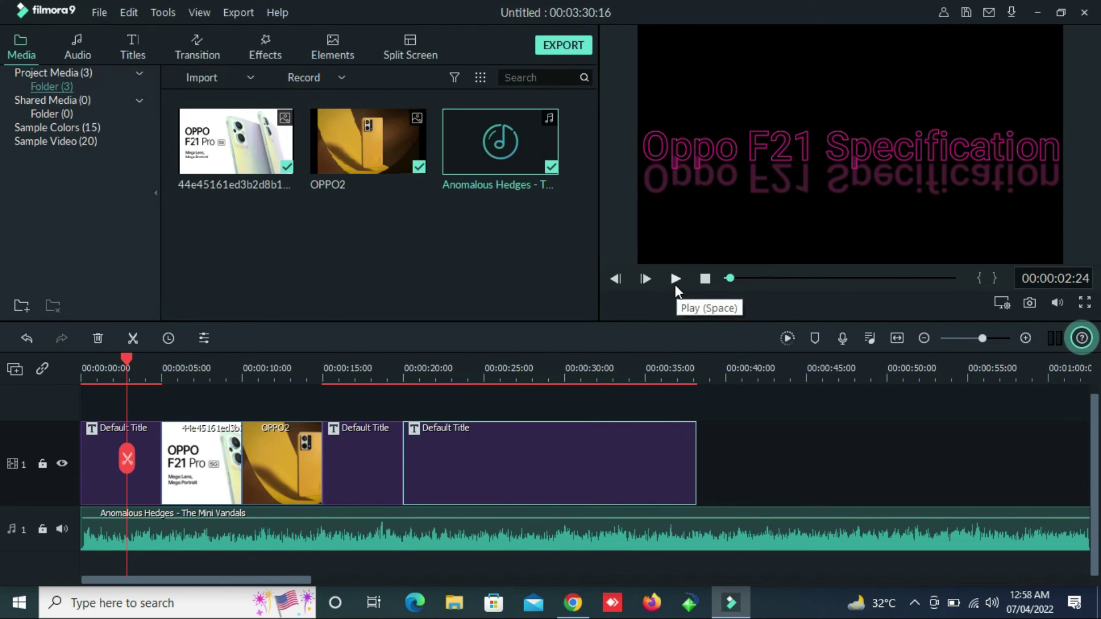
{"action": "left_click", "coordinate": [675, 281]}
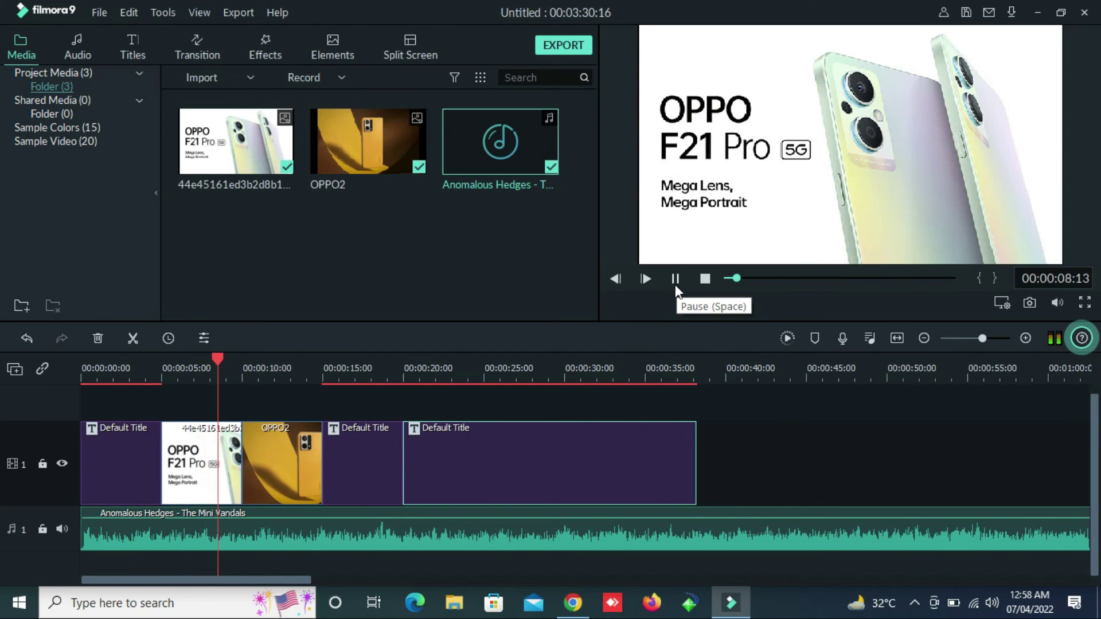
{"action": "left_click", "coordinate": [675, 281]}
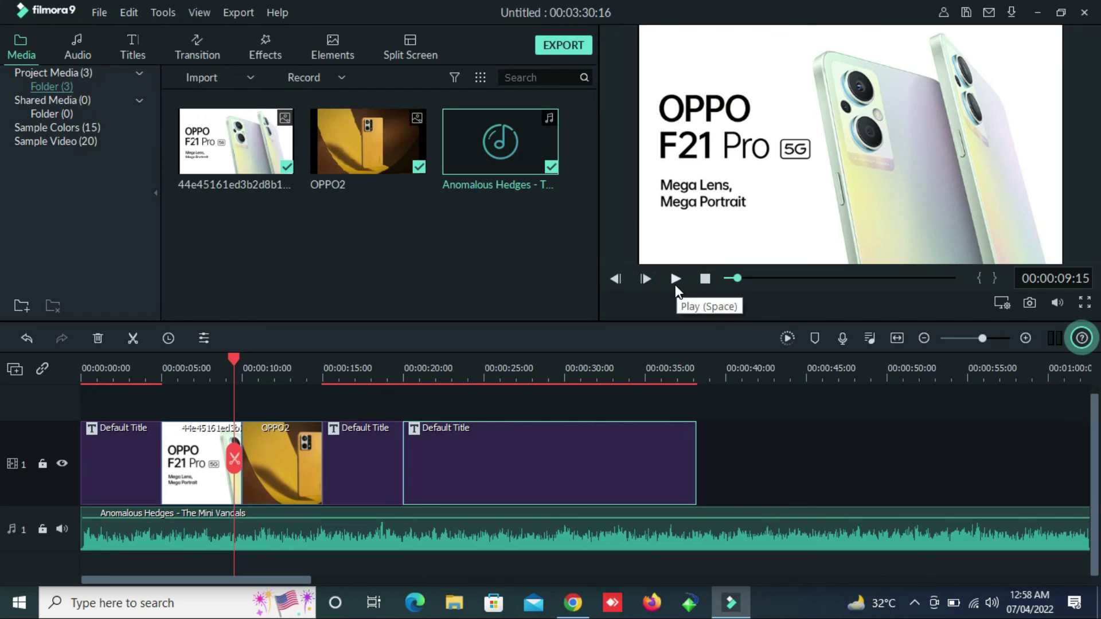
Step: Examine the local MP4 export settings and the possible save folders, and close the export dialog without exporting
{"action": "left_click", "coordinate": [562, 48]}
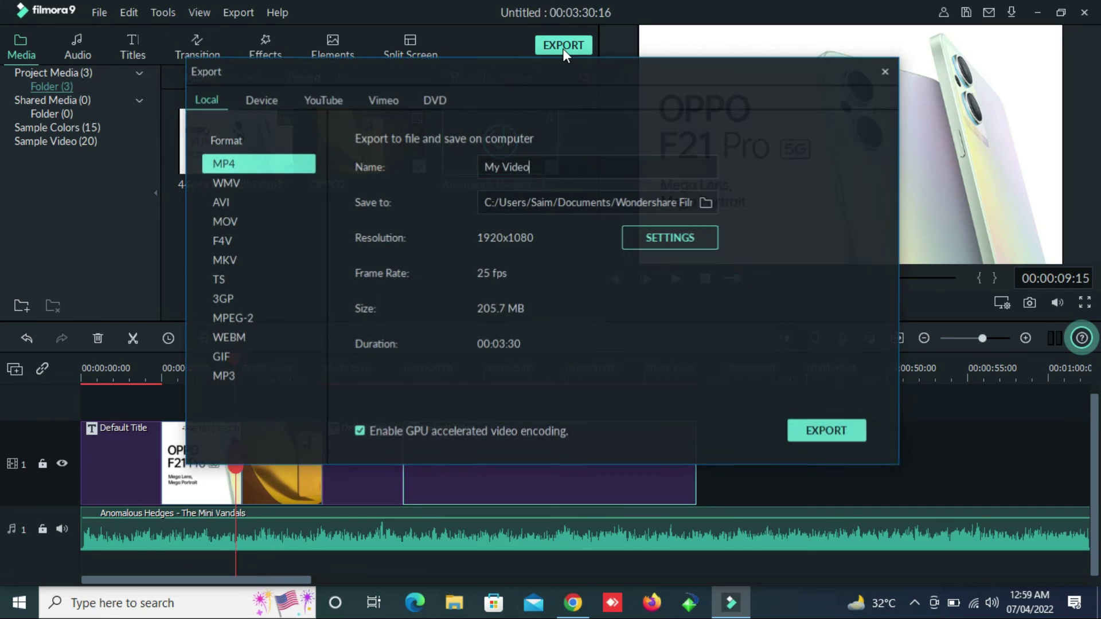
{"action": "left_click", "coordinate": [705, 204]}
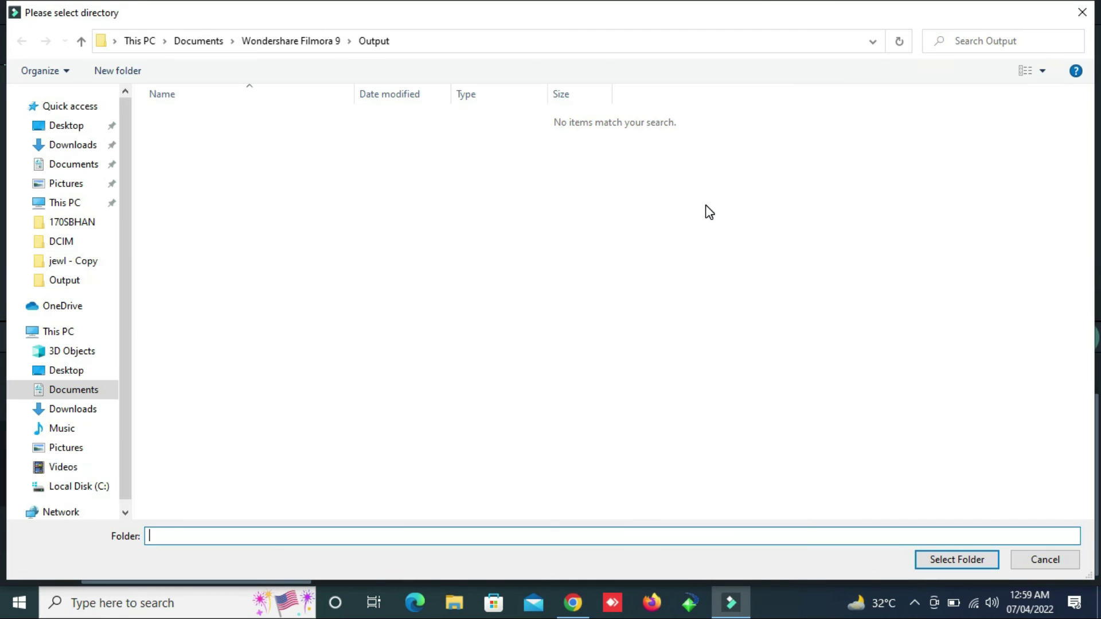
{"action": "left_click", "coordinate": [67, 127]}
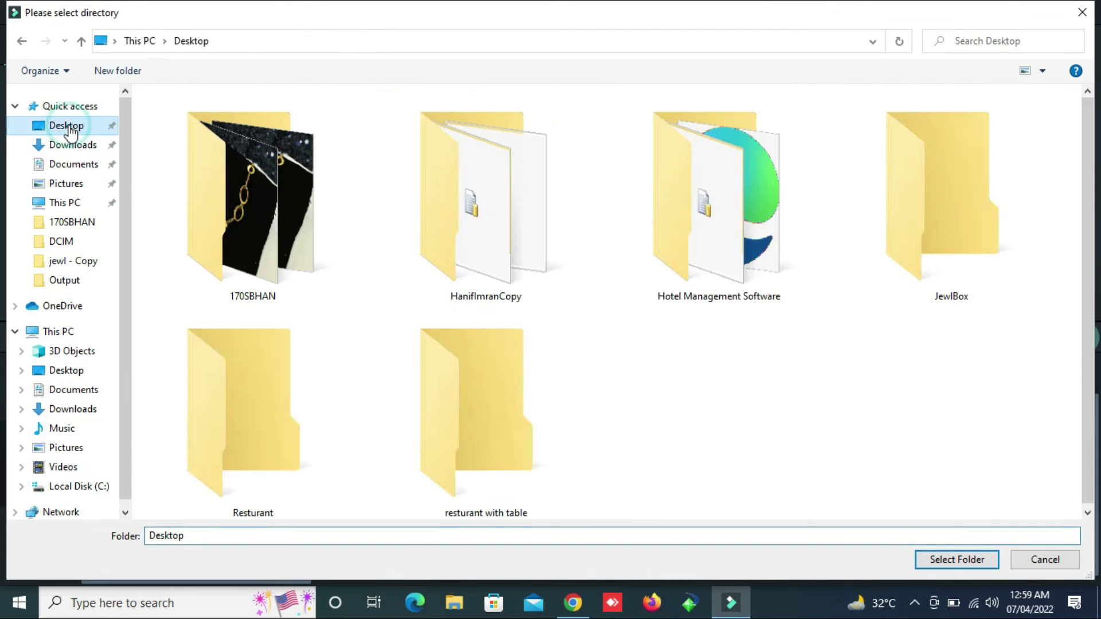
{"action": "left_click", "coordinate": [63, 331]}
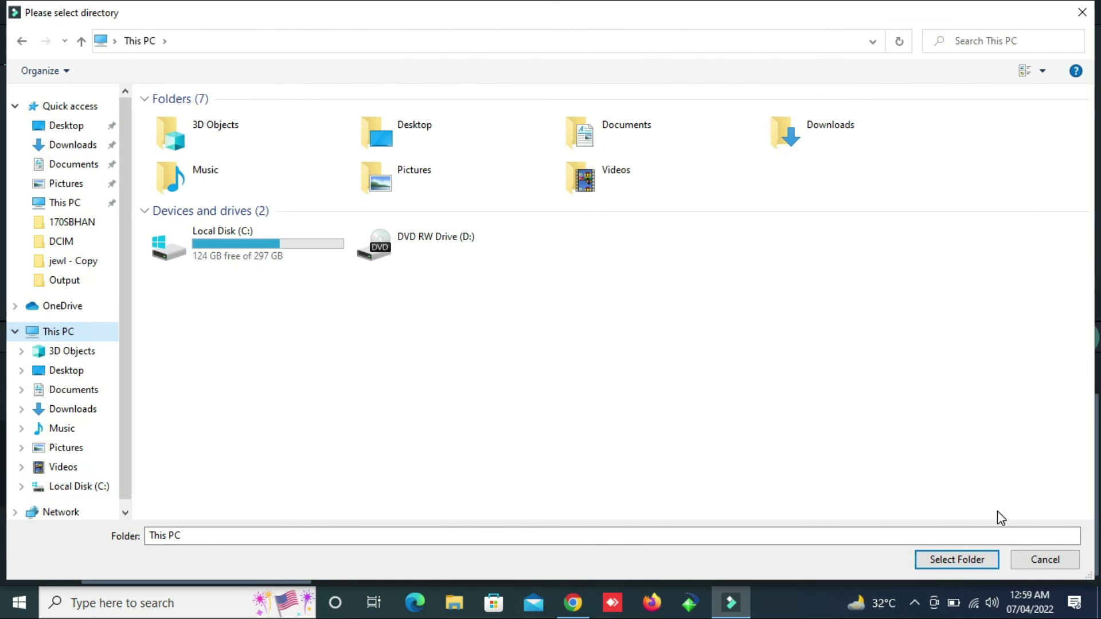
{"action": "left_click", "coordinate": [1065, 561]}
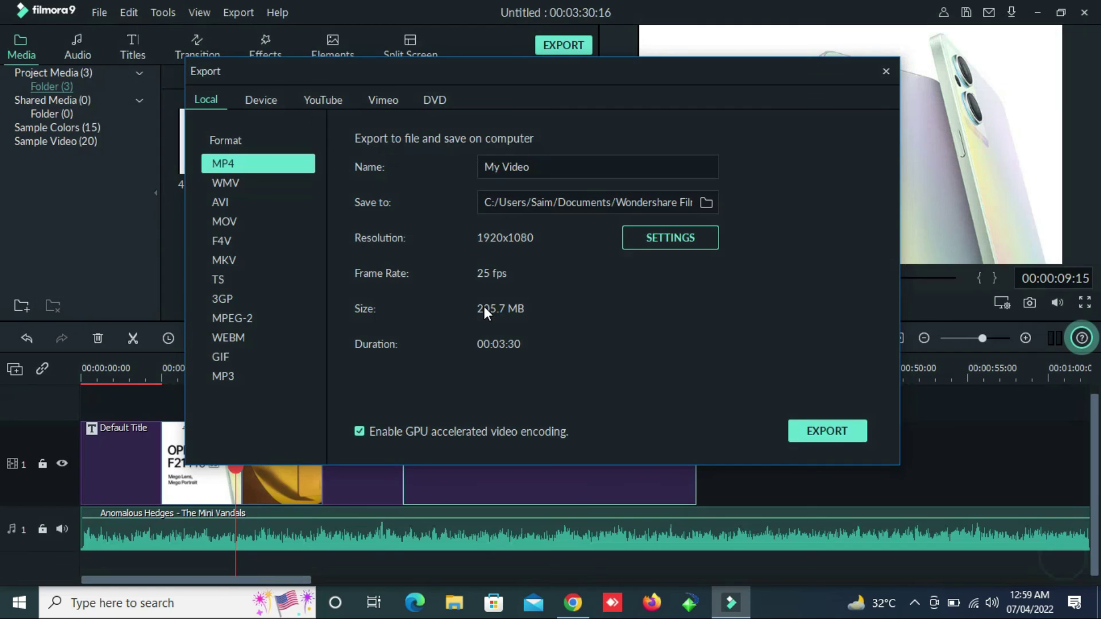
{"action": "left_click", "coordinate": [888, 68]}
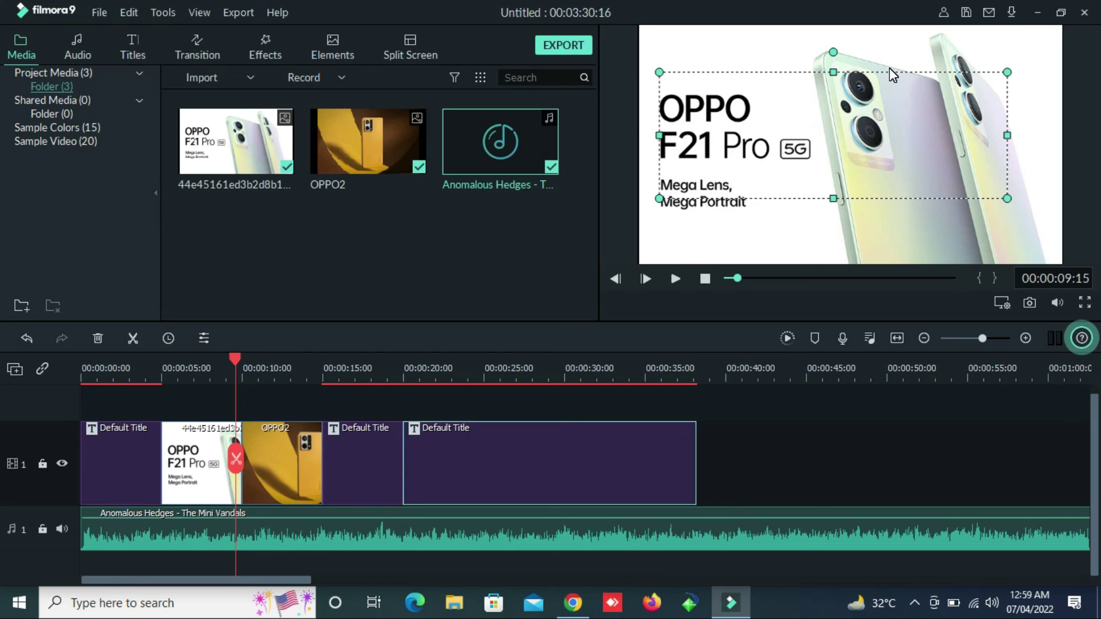
Step: Resume the video preview from the end of the first phone image and set the system speaker volume to 25
{"action": "left_click", "coordinate": [676, 278]}
{"action": "left_click", "coordinate": [991, 609]}
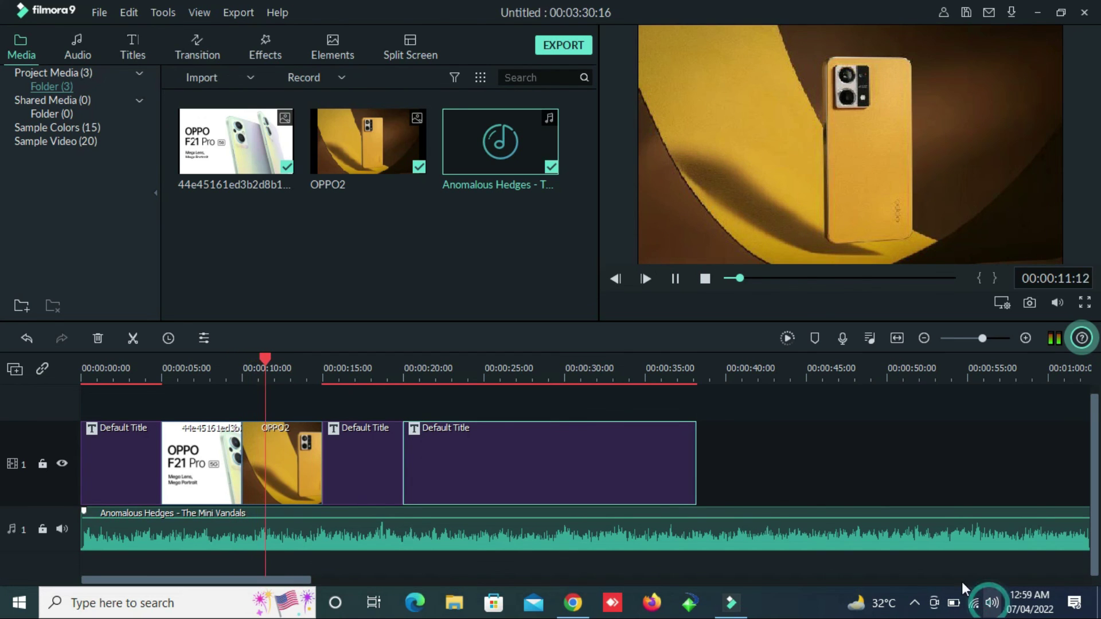
{"action": "left_click_drag", "start_coordinate": [924, 570], "coordinate": [913, 564]}
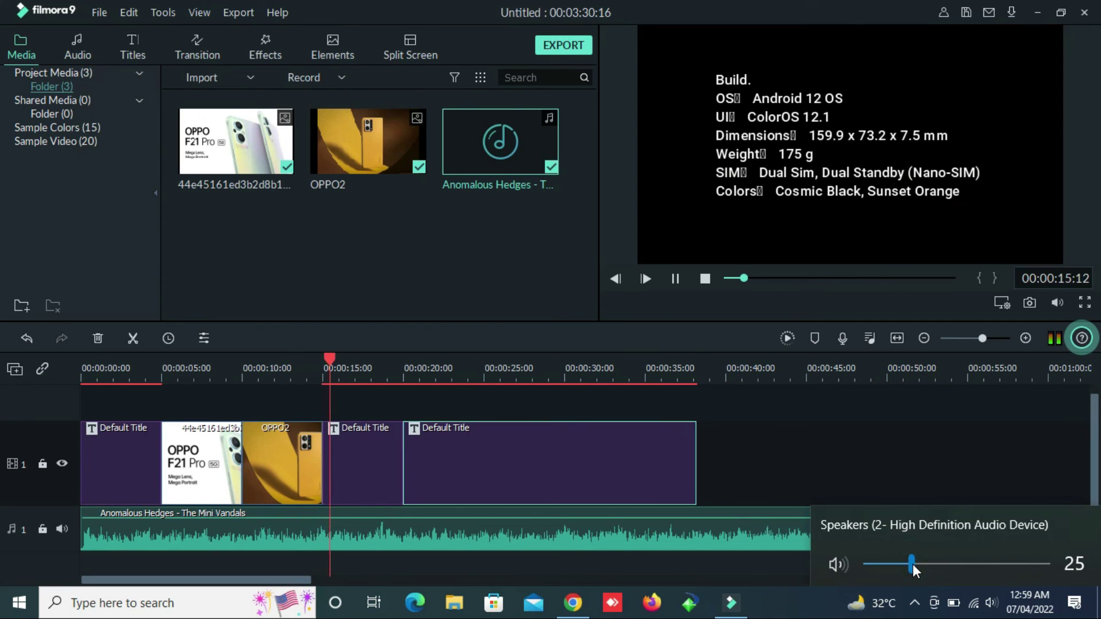